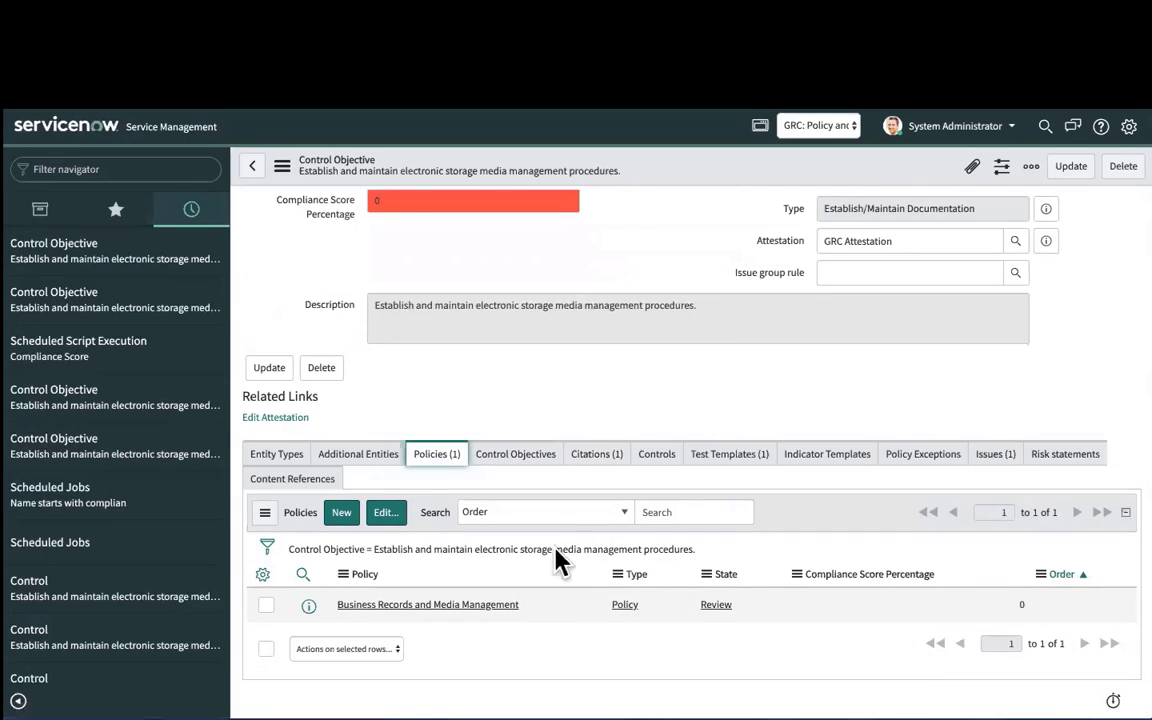
# Step: Examine the control objective's linked citation, its authority document, the compliance score and the objective's name
pyautogui.scroll(1, 560, 500)
pyautogui.click(598, 522)
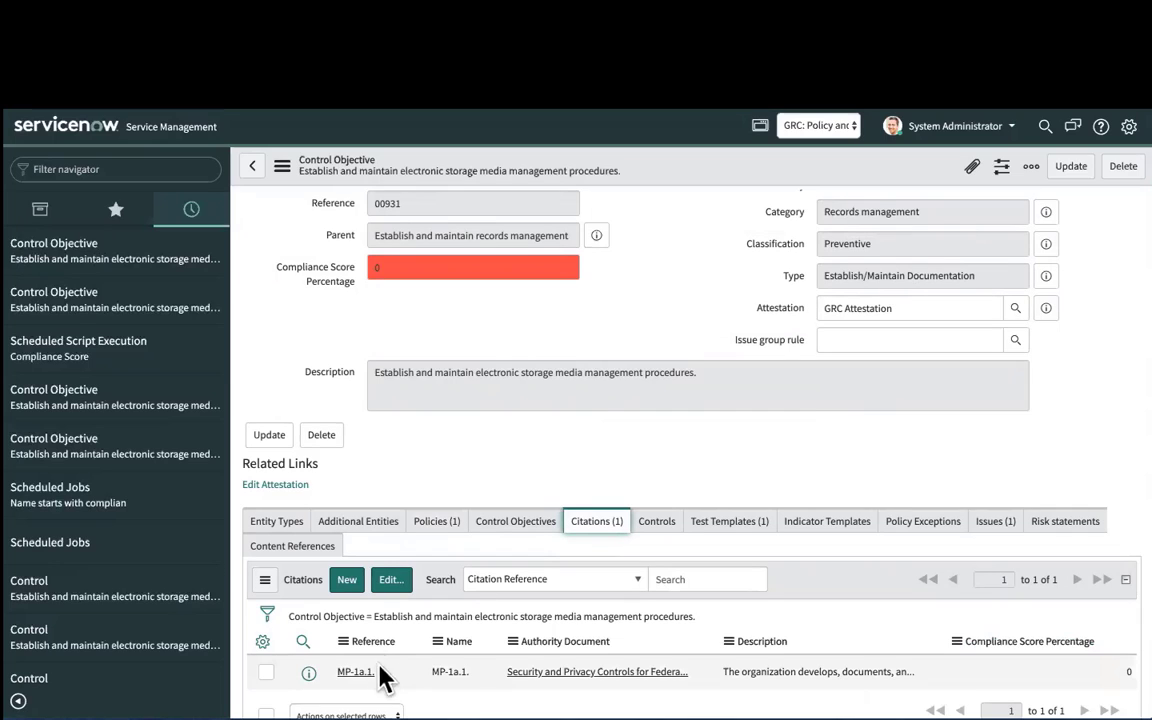
pyautogui.scroll(-1, 592, 622)
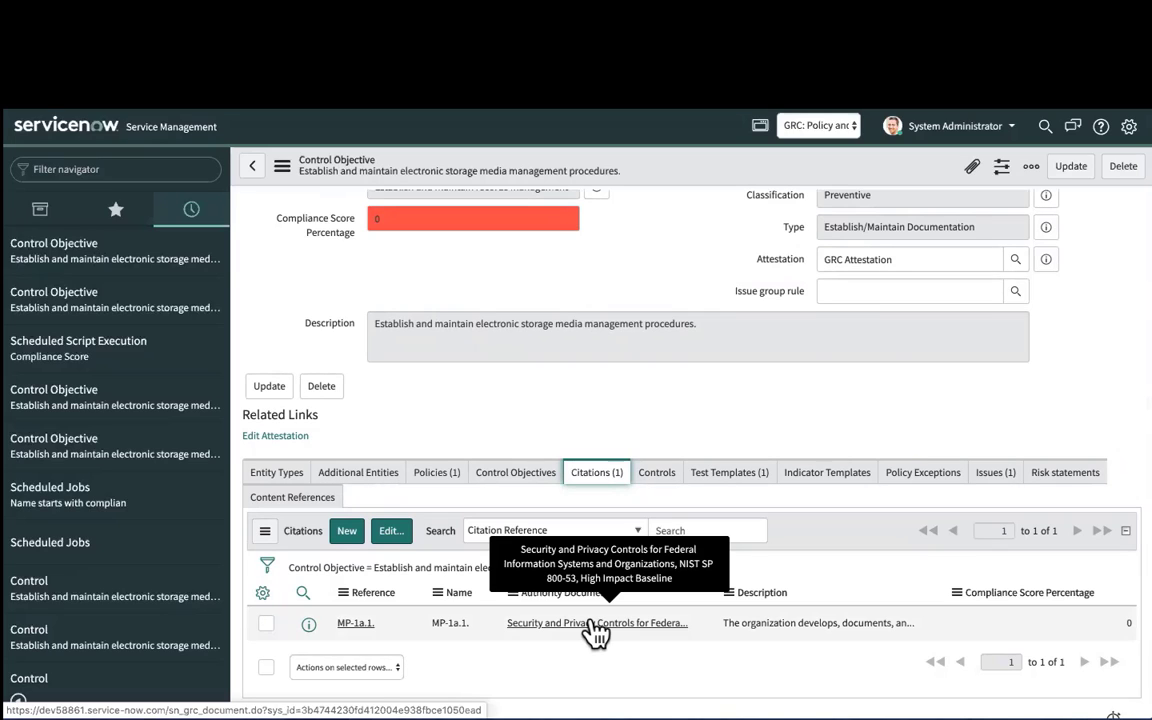
pyautogui.scroll(2, 622, 350)
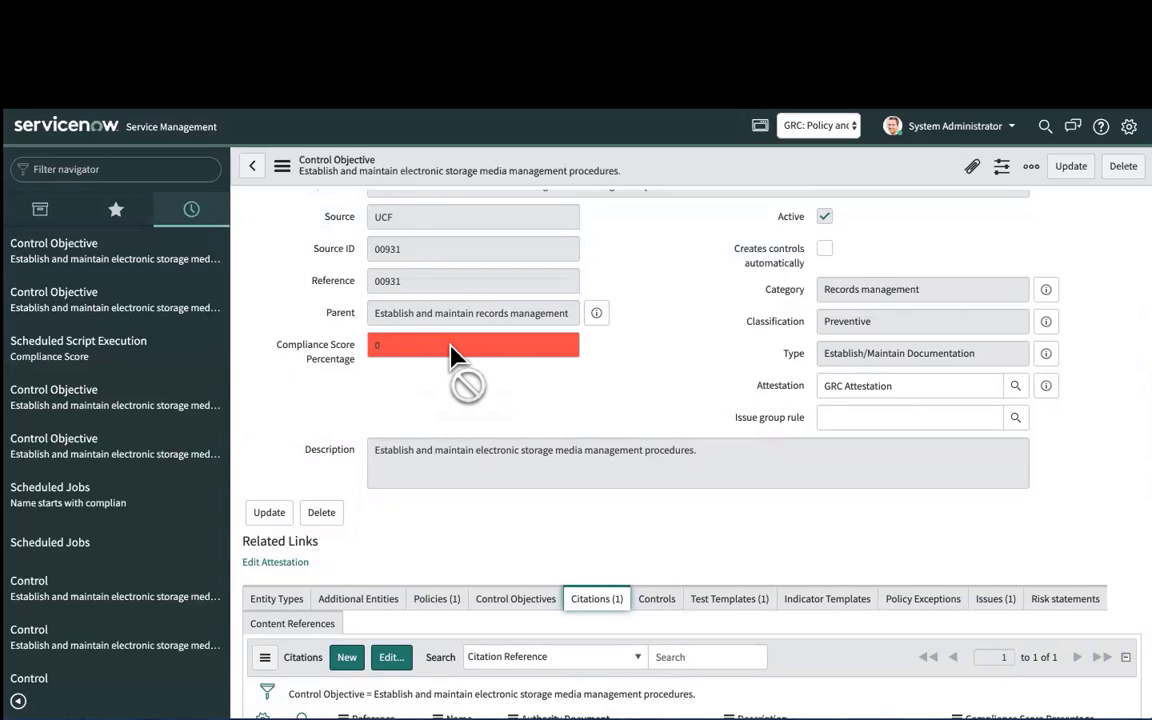
pyautogui.scroll(1, 527, 321)
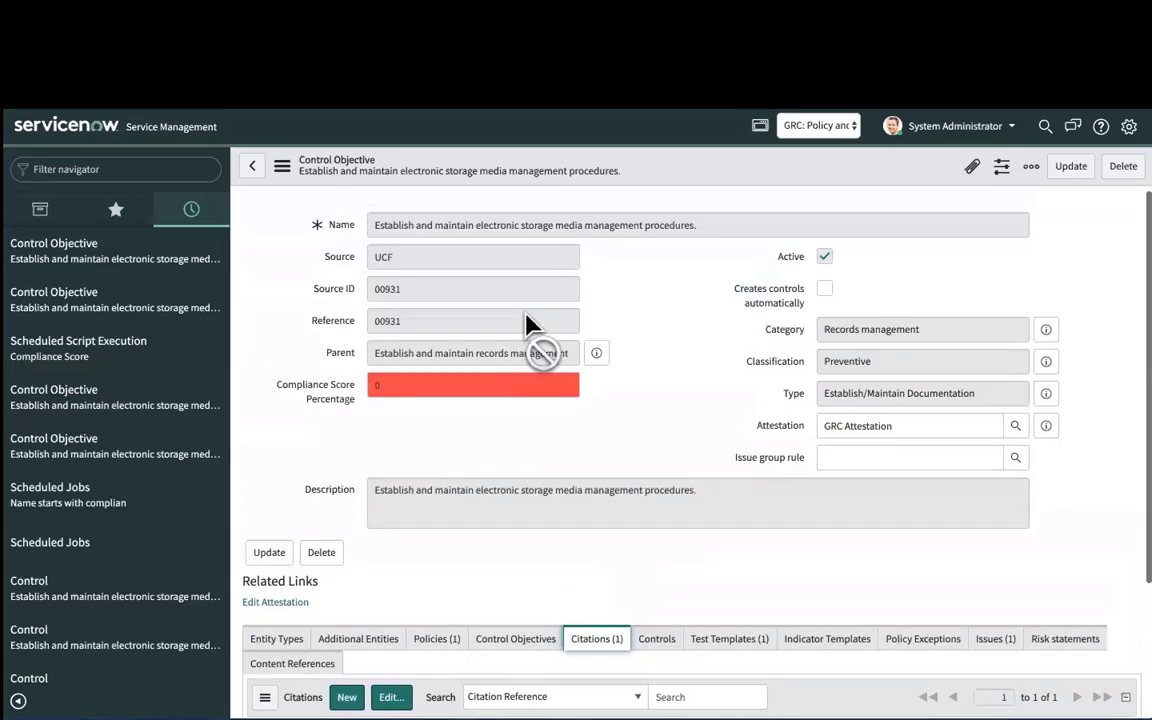
pyautogui.moveTo(710, 228); pyautogui.dragTo(410, 283)
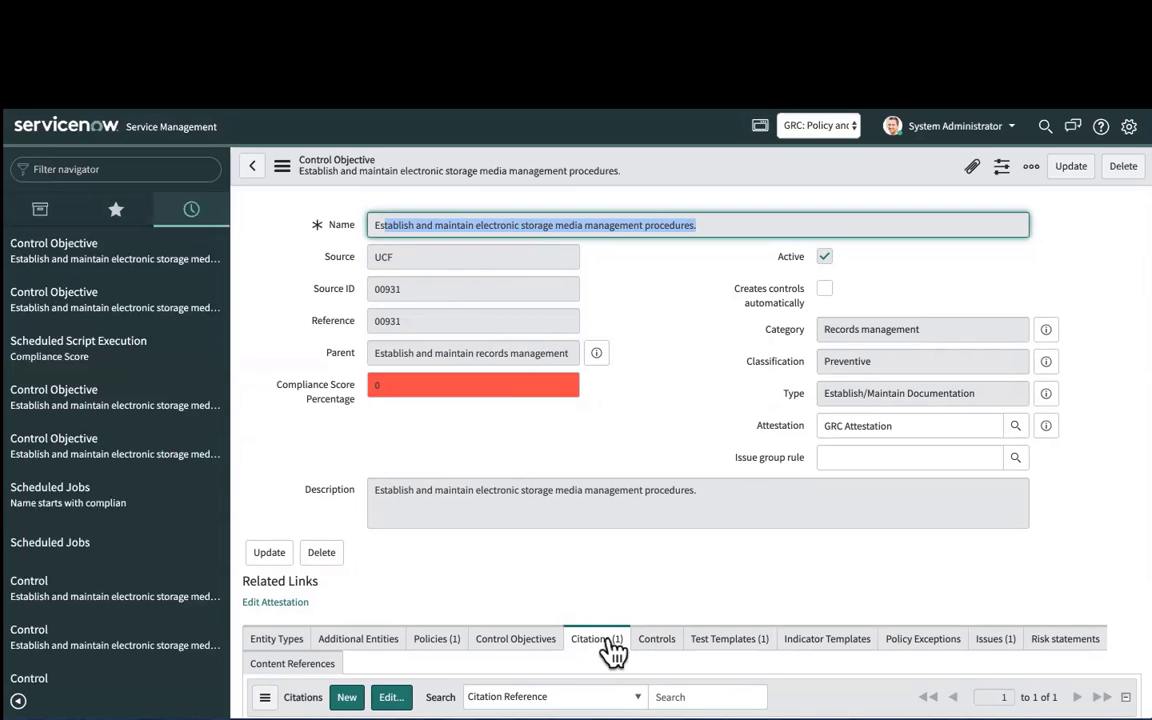
pyautogui.click(655, 412)
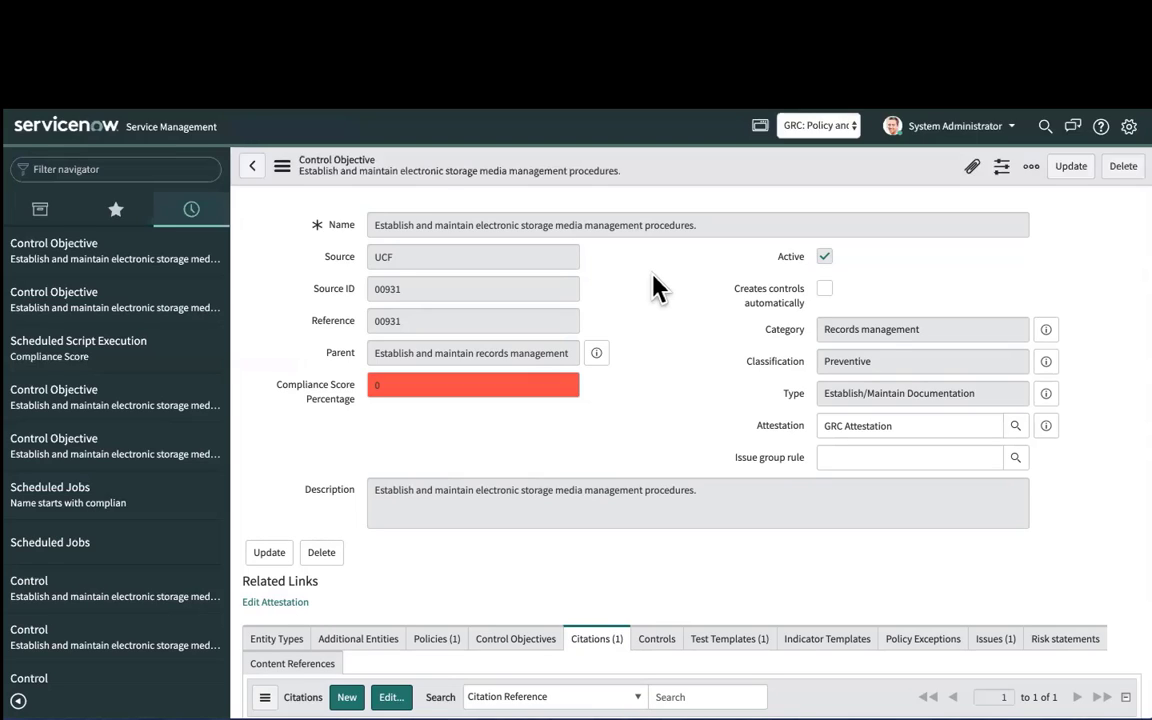
# Step: Add the NIST Departments entity type to the control objective and save the membership
pyautogui.click(290, 638)
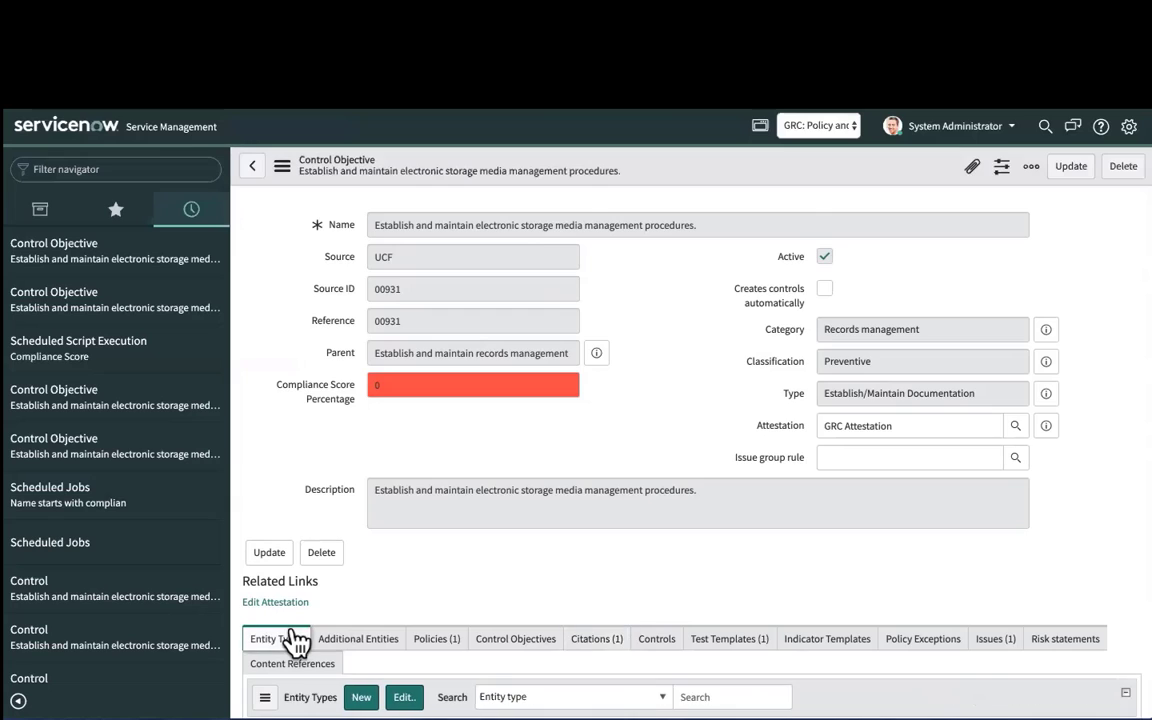
pyautogui.scroll(-2, 490, 545)
pyautogui.click(404, 521)
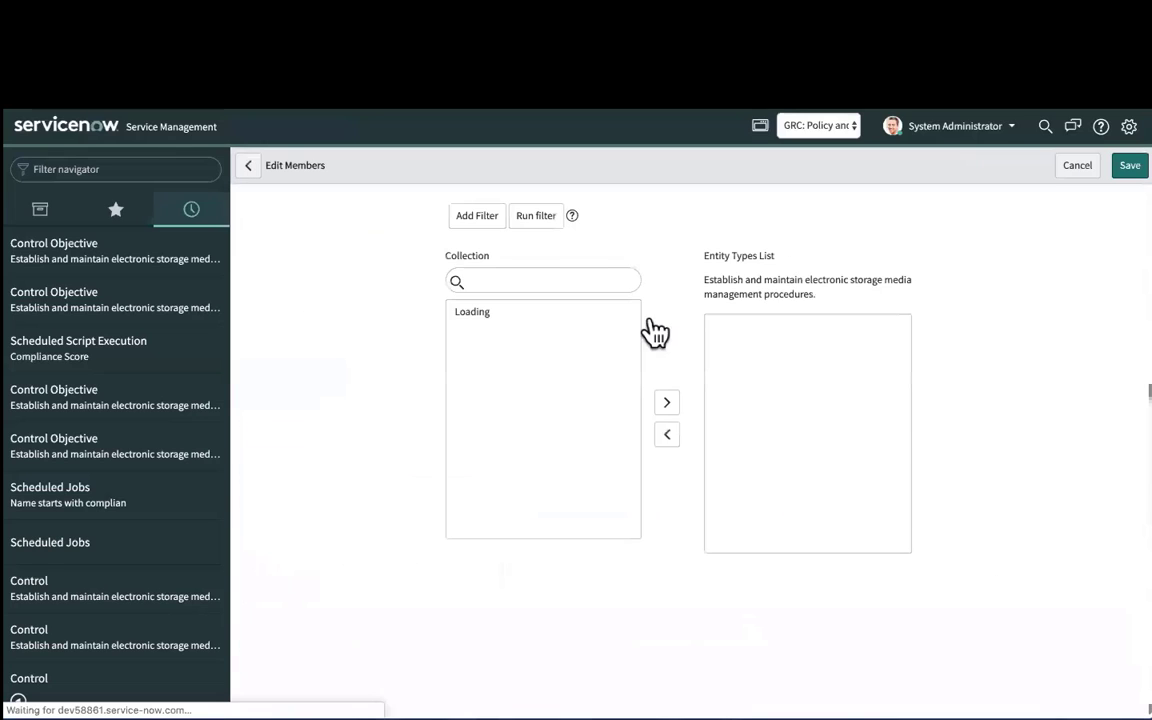
pyautogui.click(510, 503)
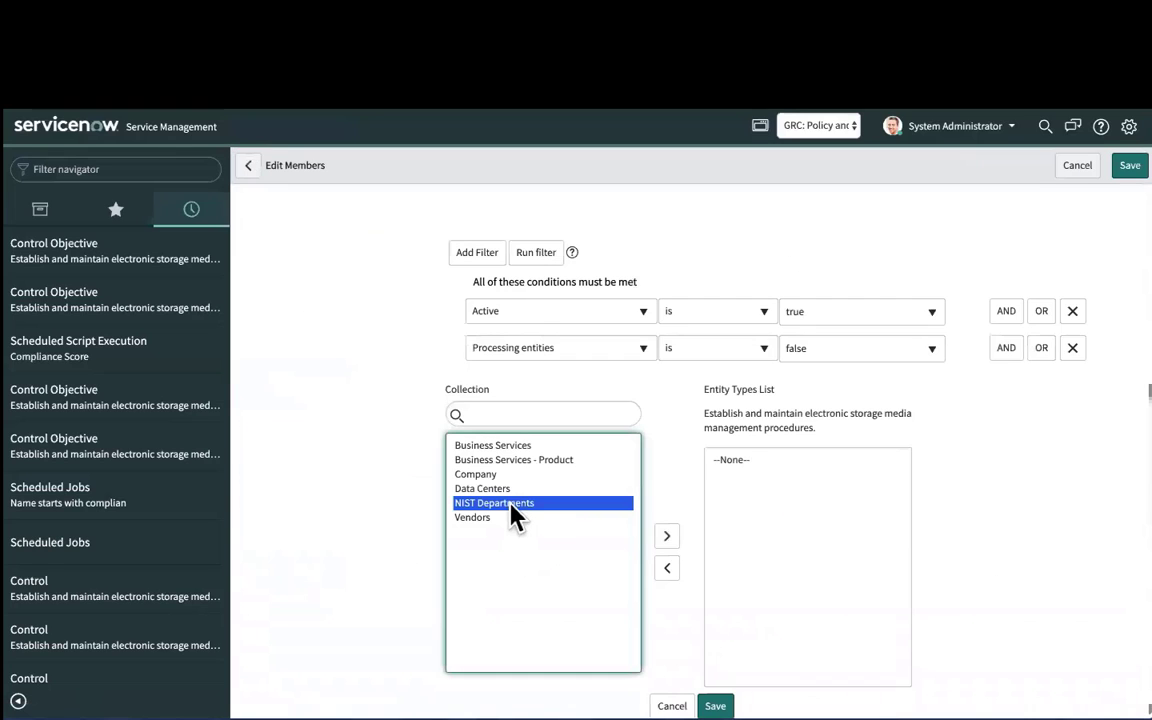
pyautogui.click(667, 536)
pyautogui.click(715, 706)
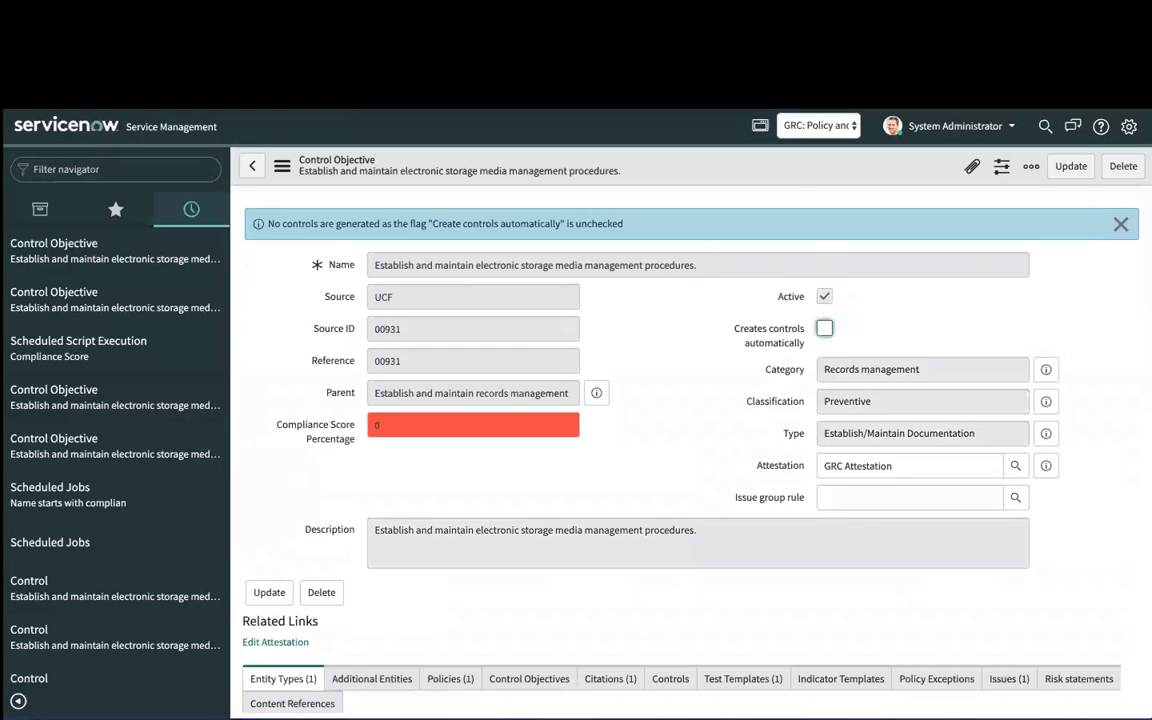
# Step: Enable automatic control creation on the control objective, save the record and reload the form
pyautogui.scroll(-3, 679, 489)
pyautogui.scroll(-1, 697, 388)
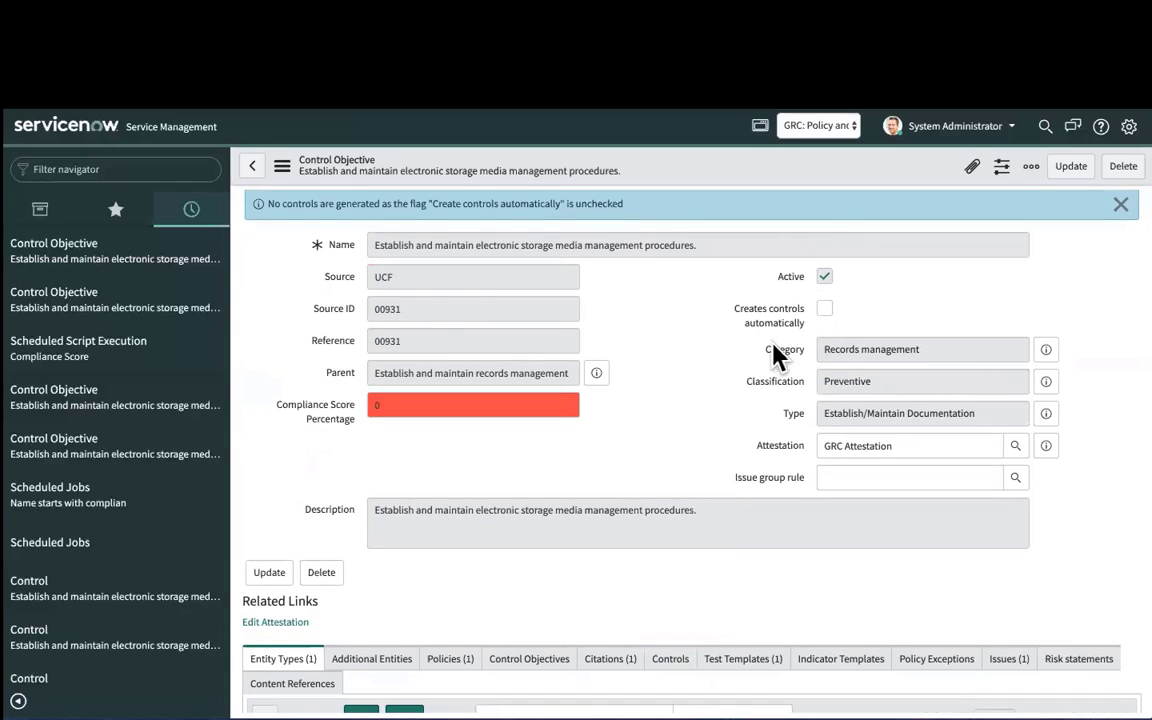
pyautogui.click(824, 310)
pyautogui.rightClick(746, 157)
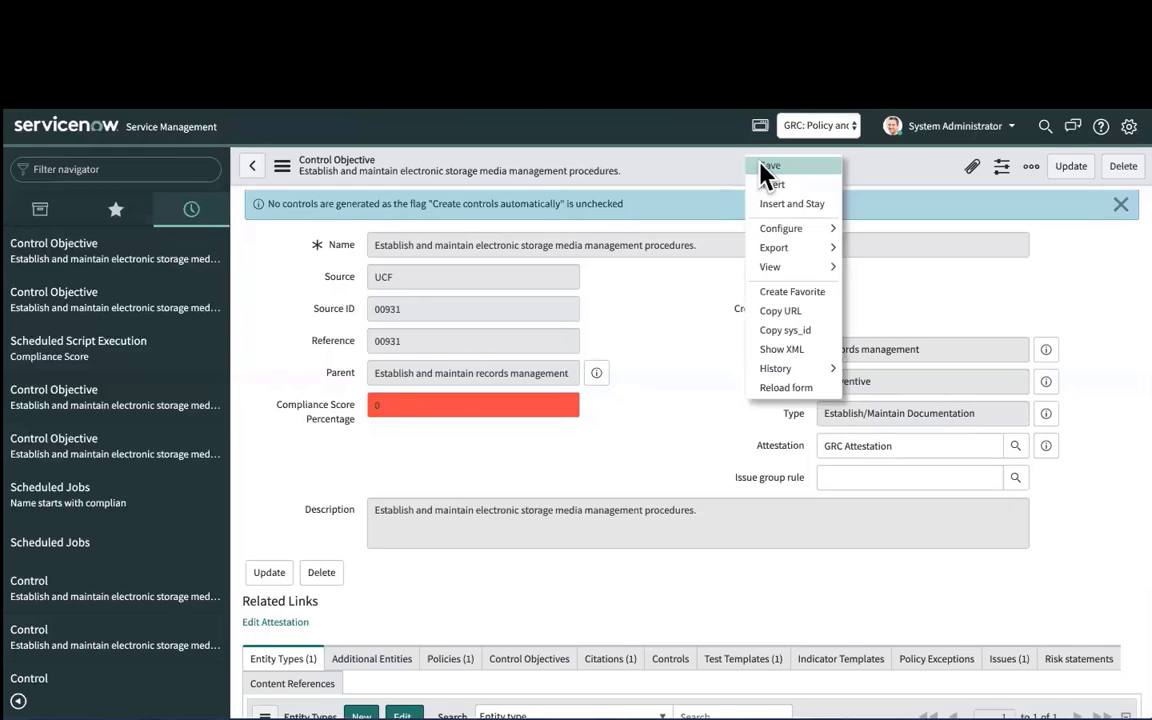
pyautogui.click(765, 166)
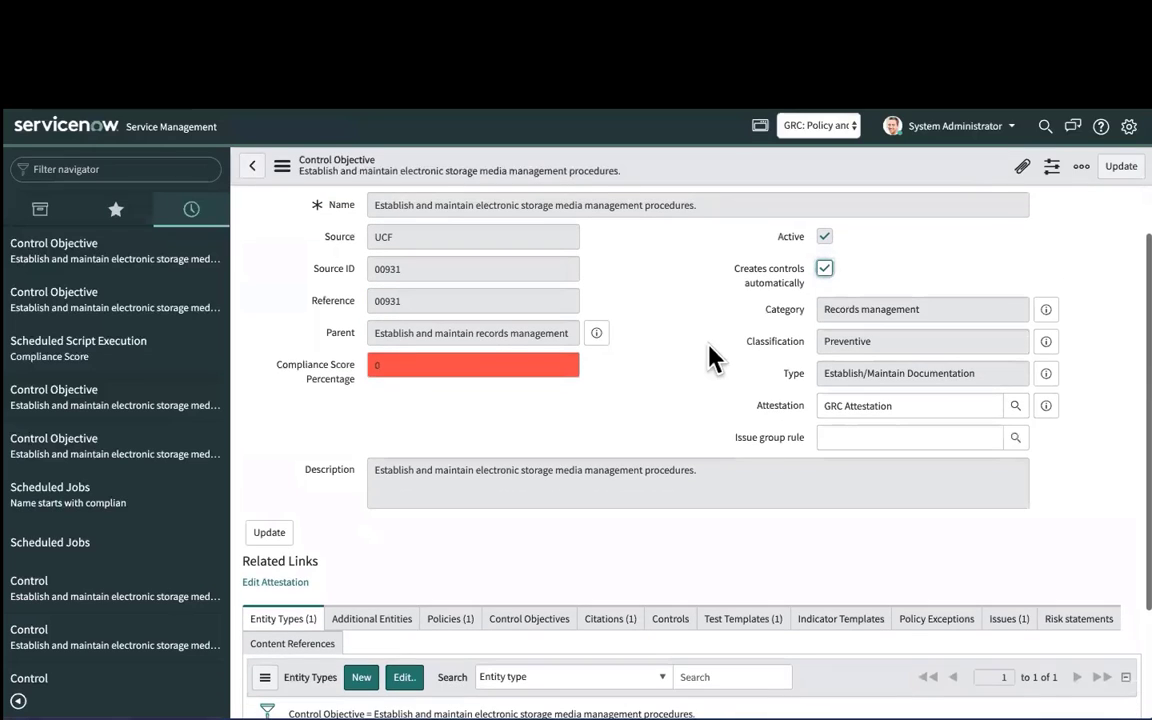
pyautogui.rightClick(709, 172)
pyautogui.click(751, 401)
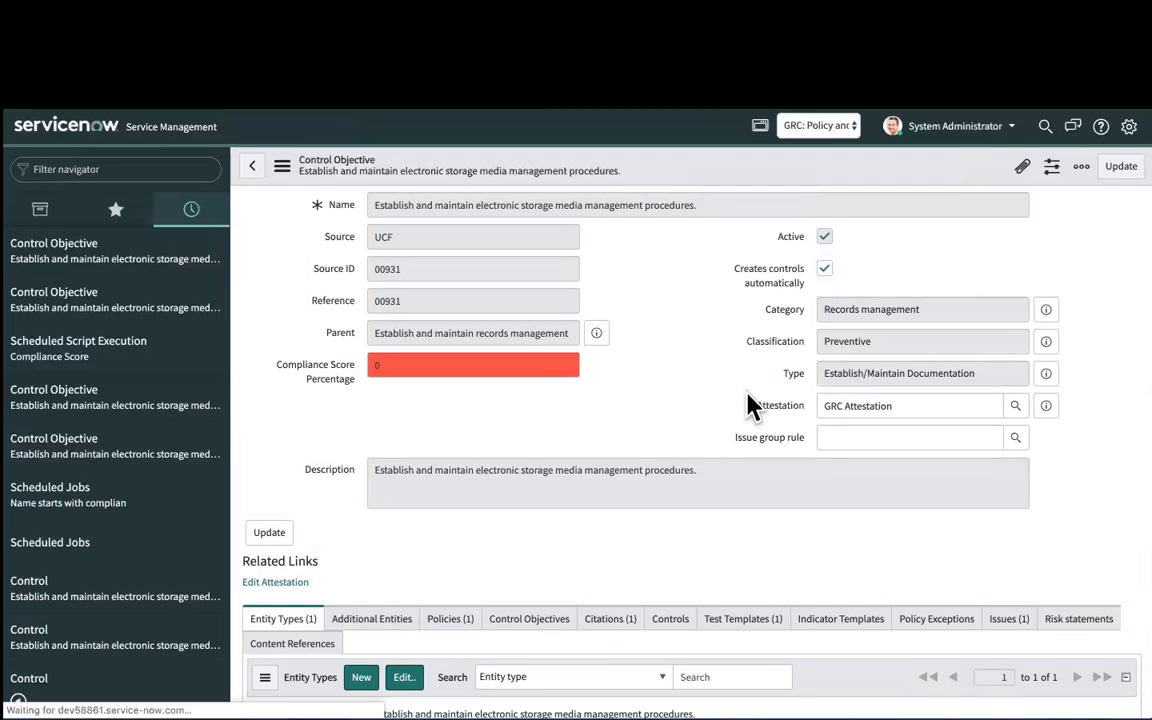
# Step: Examine the control objective's related controls, comparing their names, entities, owners and states with the objective's description and score
pyautogui.scroll(-1, 715, 593)
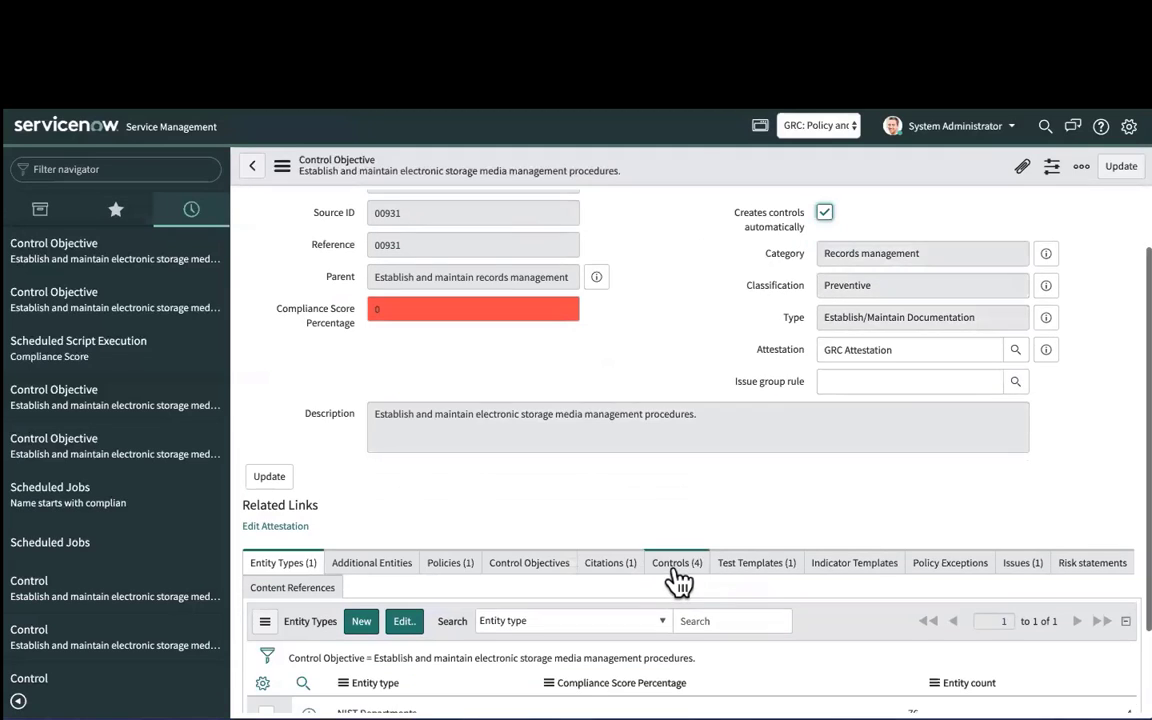
pyautogui.click(677, 565)
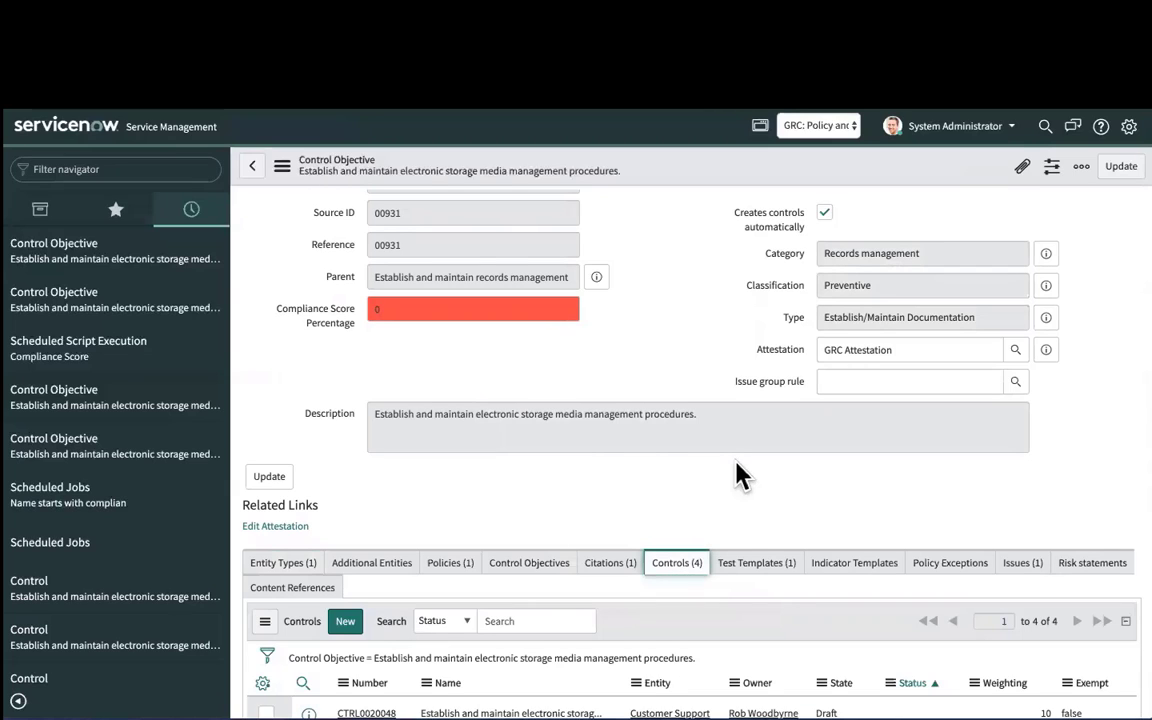
pyautogui.scroll(-3, 740, 476)
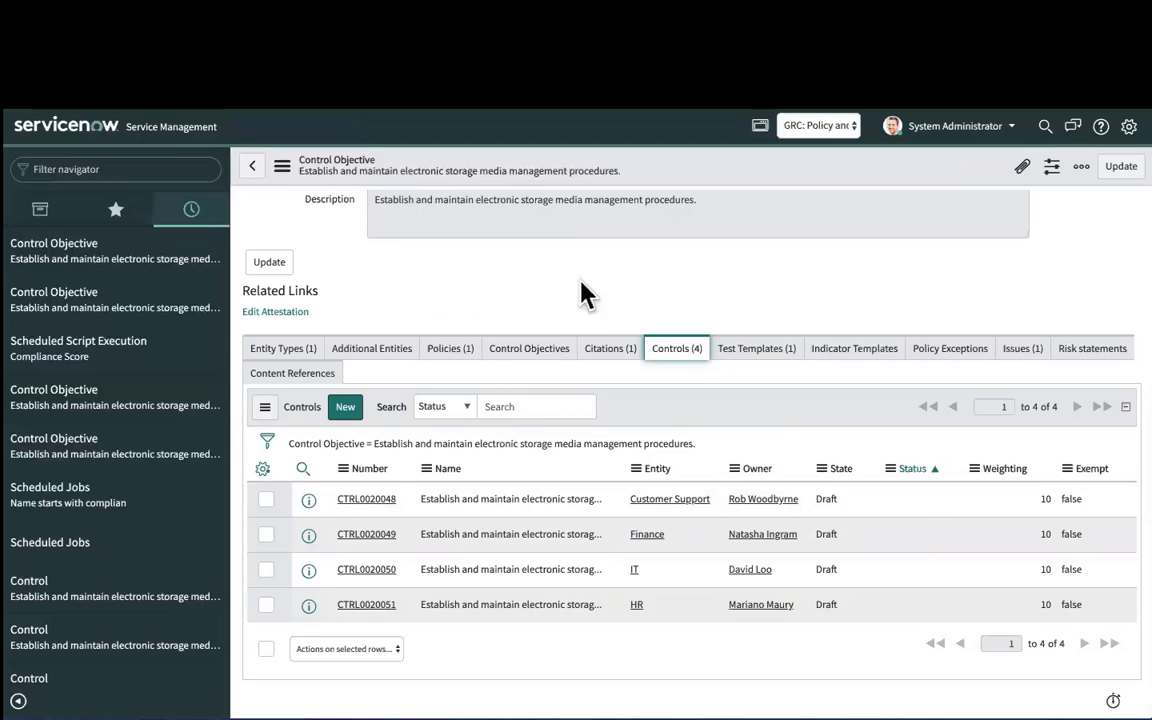
pyautogui.moveTo(700, 208); pyautogui.dragTo(350, 220)
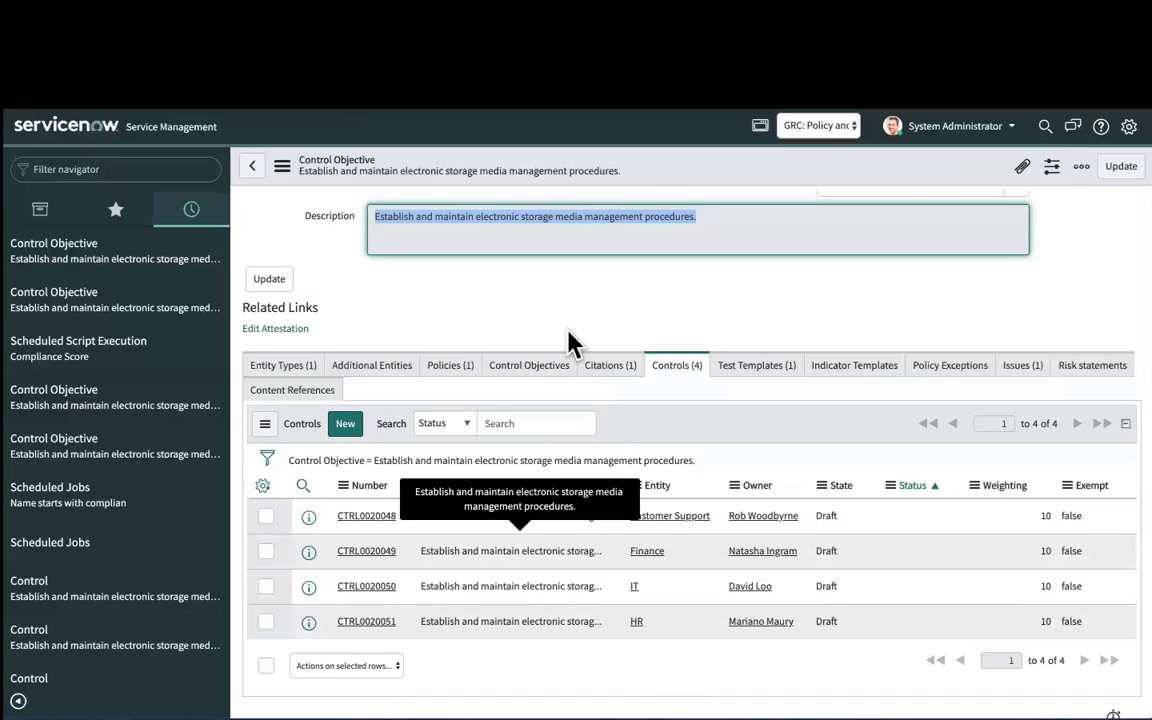
pyautogui.scroll(3, 571, 342)
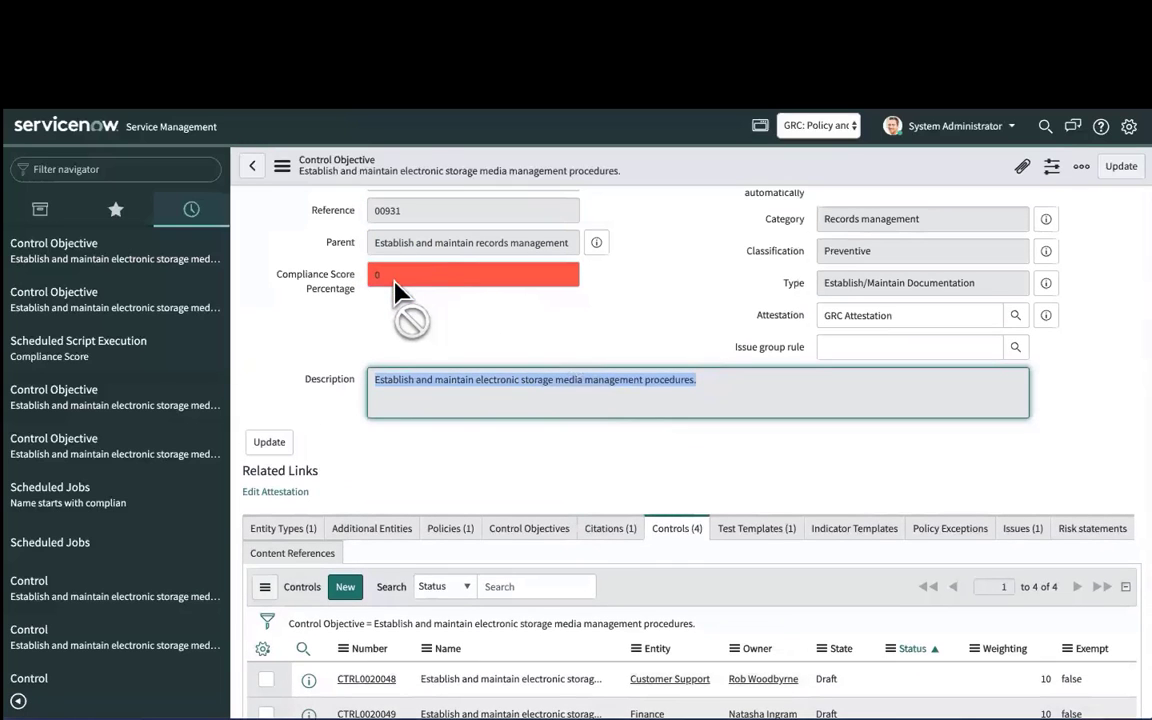
pyautogui.scroll(-1, 697, 297)
pyautogui.scroll(-1, 697, 297)
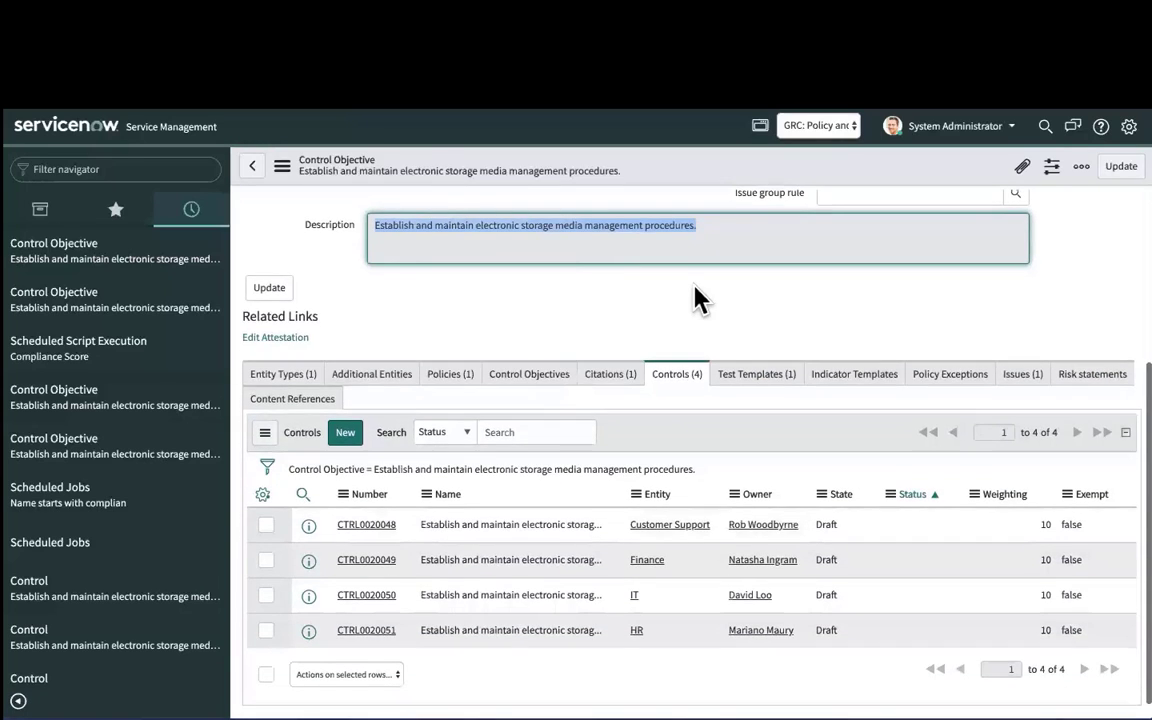
pyautogui.scroll(-1, 660, 315)
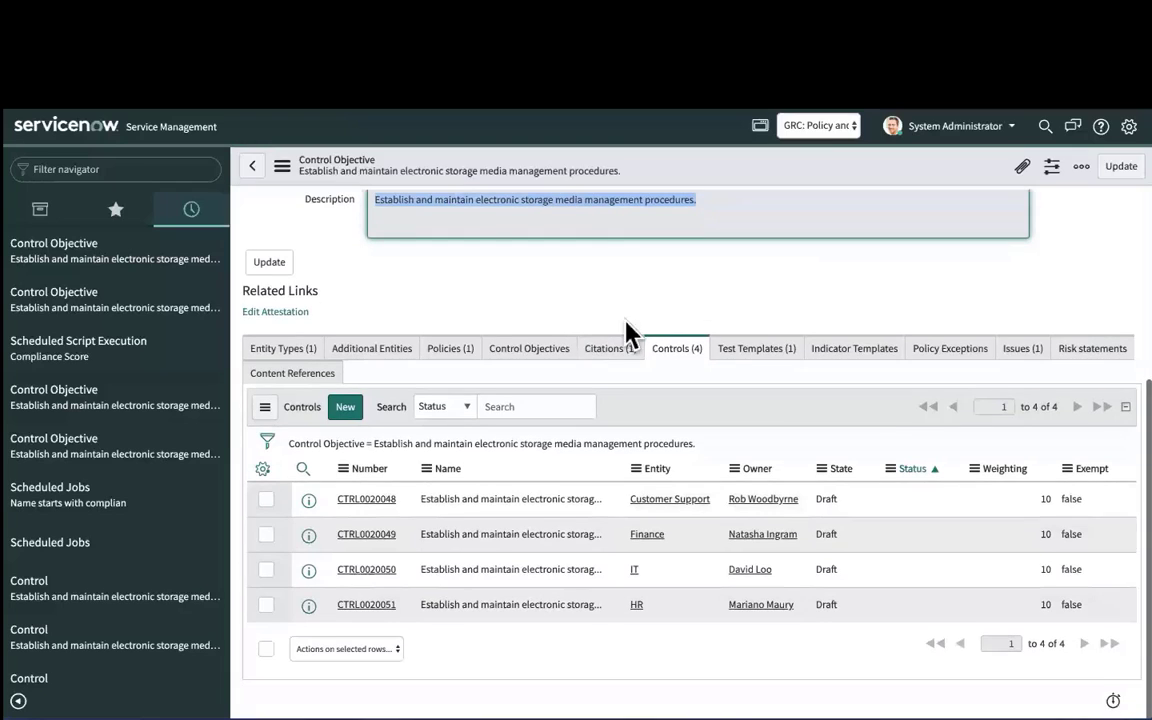
# Step: Select the Customer Support, Finance, IT and HR controls and move them all to the Attest state
pyautogui.click(266, 499)
pyautogui.click(266, 534)
pyautogui.click(266, 569)
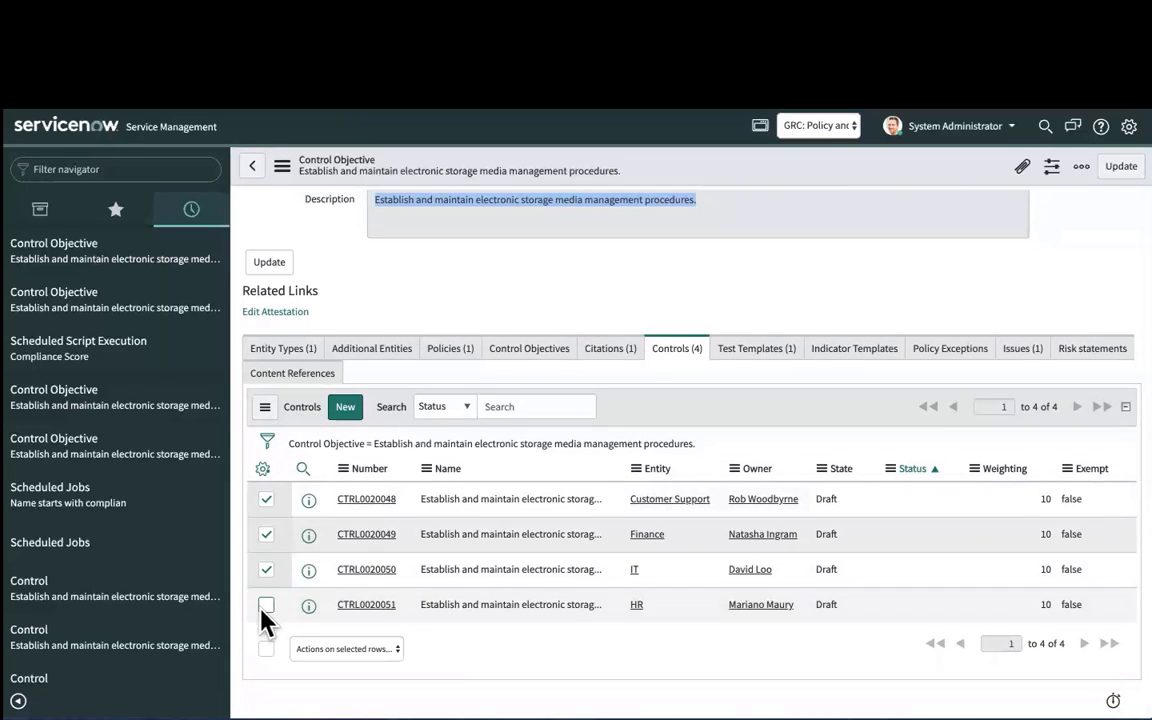
pyautogui.click(266, 604)
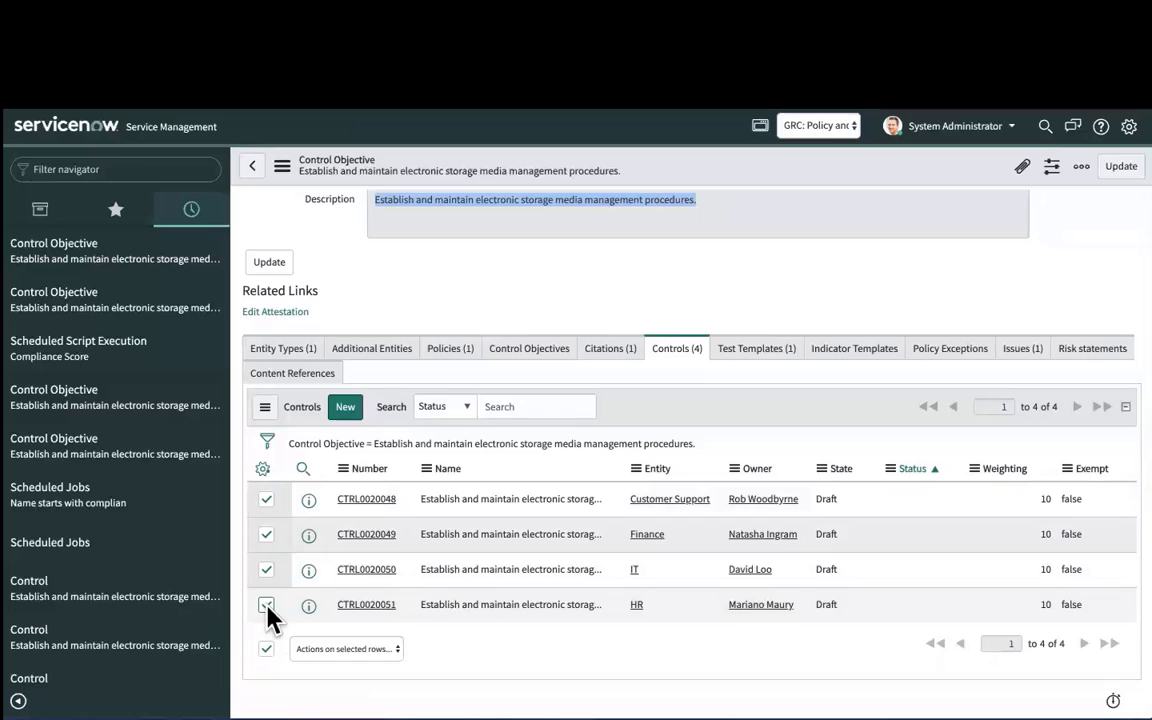
pyautogui.click(380, 650)
pyautogui.click(372, 670)
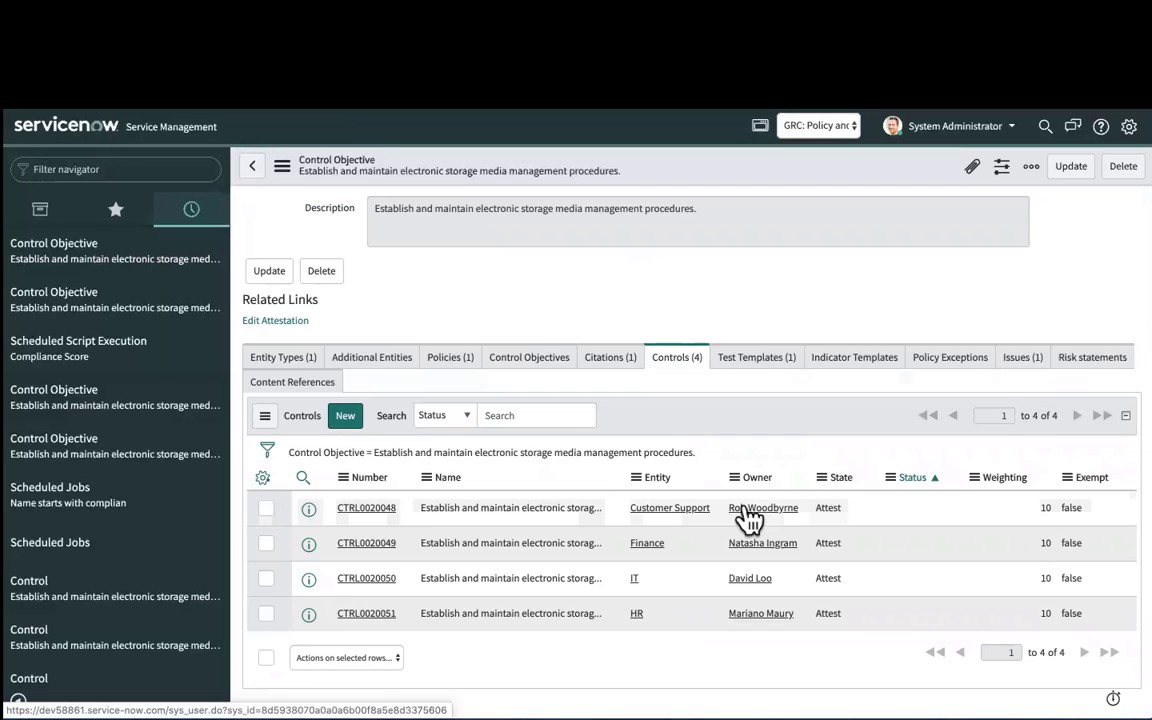
# Step: Open the Customer Support control and examine its lifecycle state, owner, attestation type and attestation respondents
pyautogui.click(383, 512)
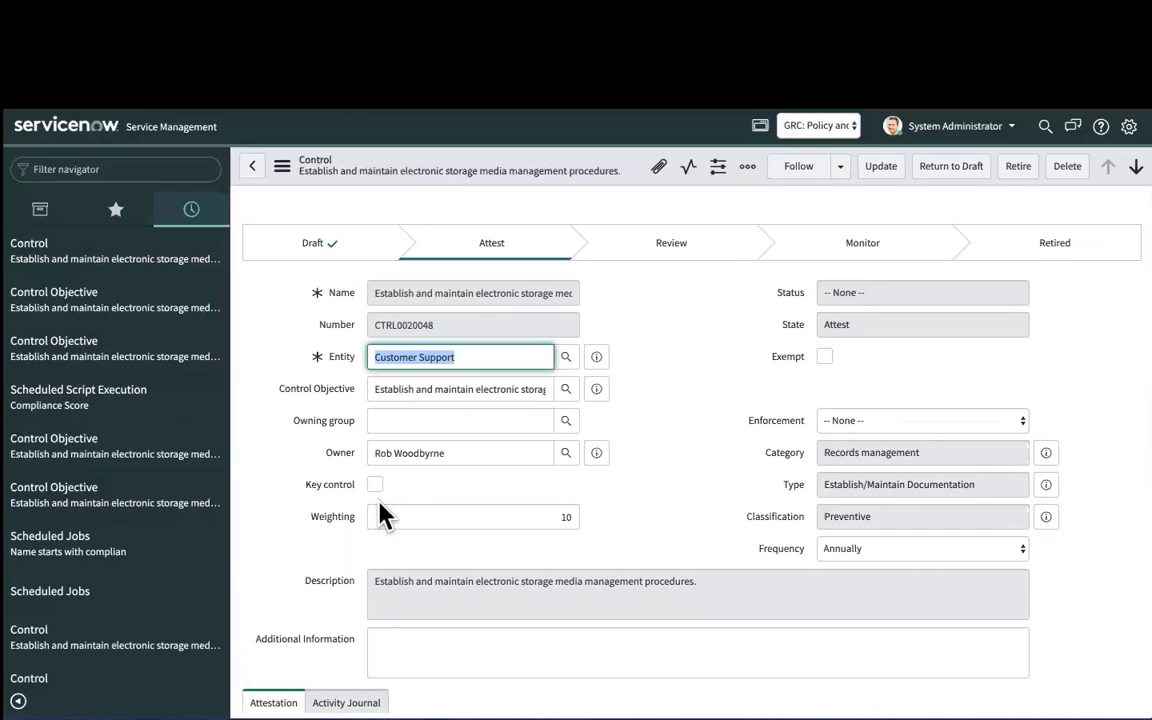
pyautogui.scroll(-2, 720, 430)
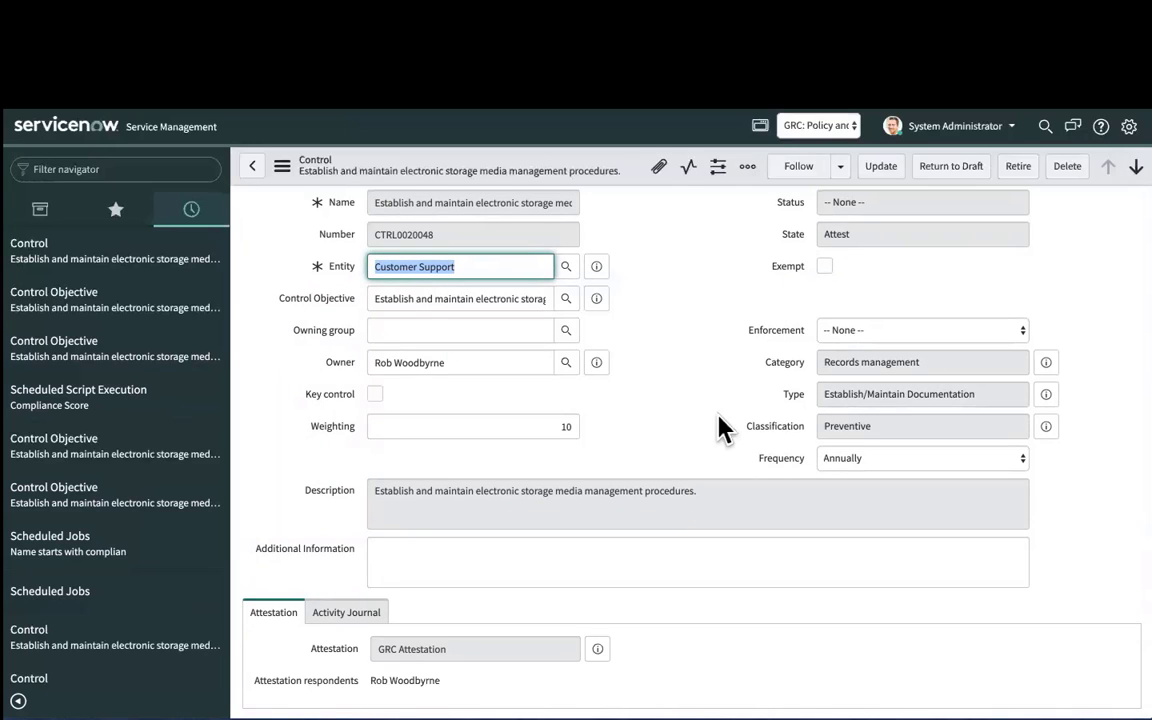
pyautogui.scroll(1, 718, 416)
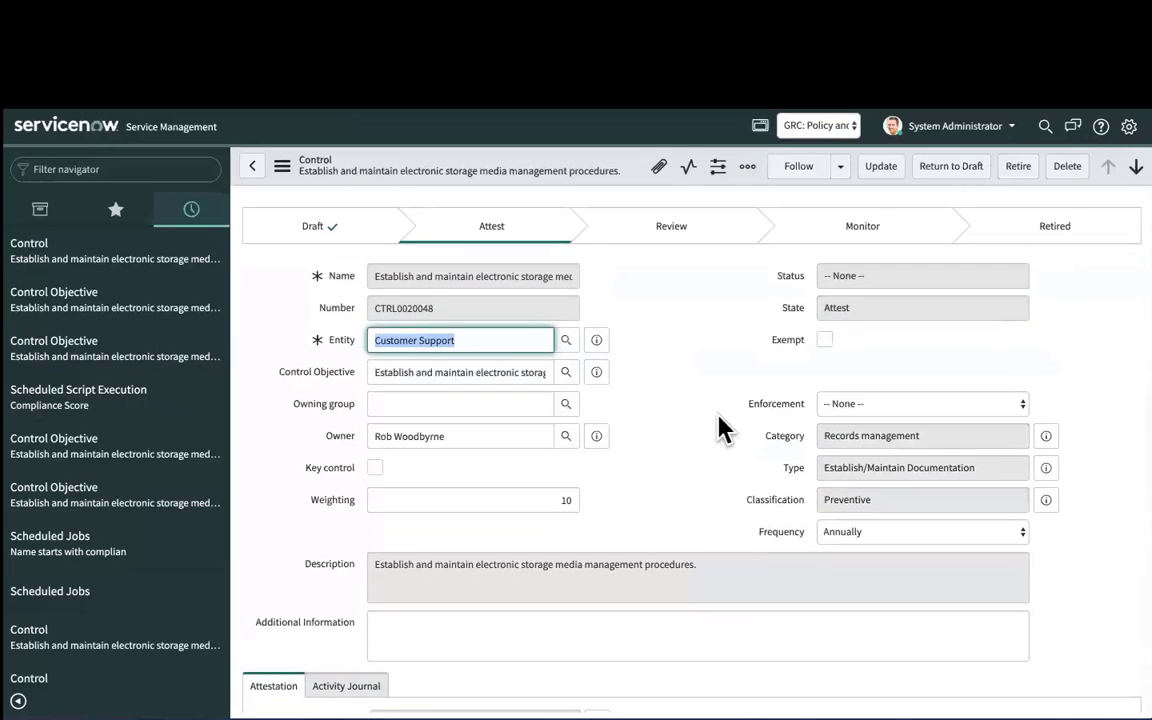
pyautogui.scroll(-2, 655, 447)
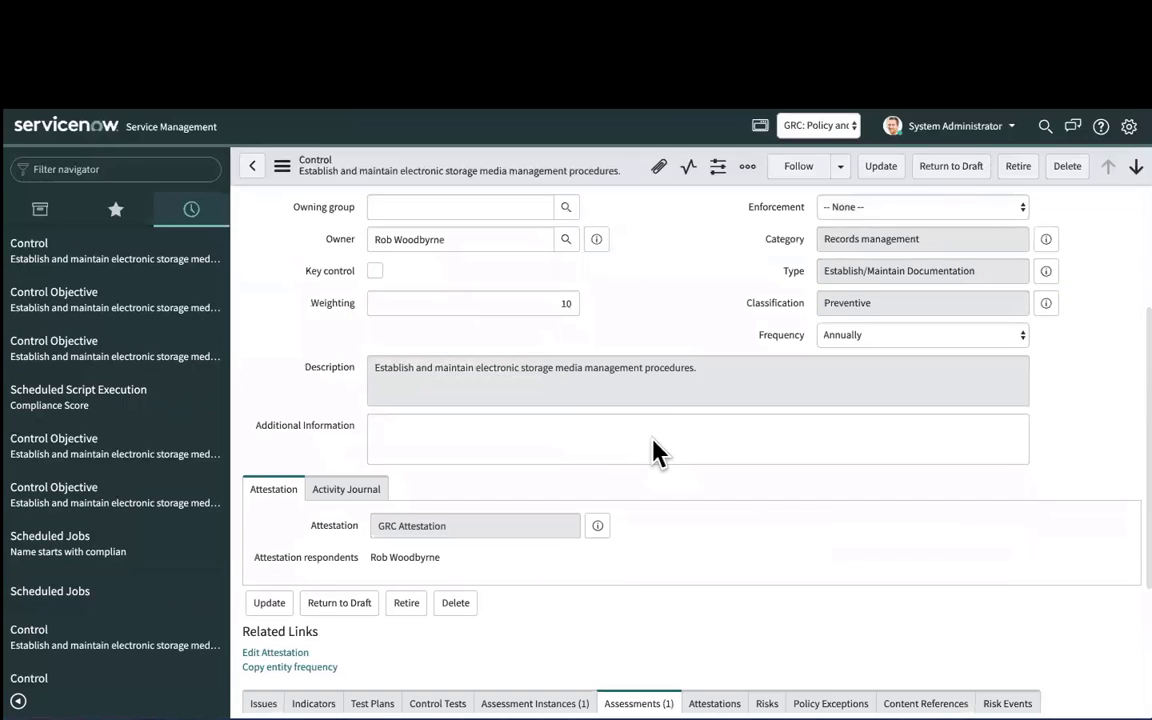
pyautogui.scroll(3, 653, 438)
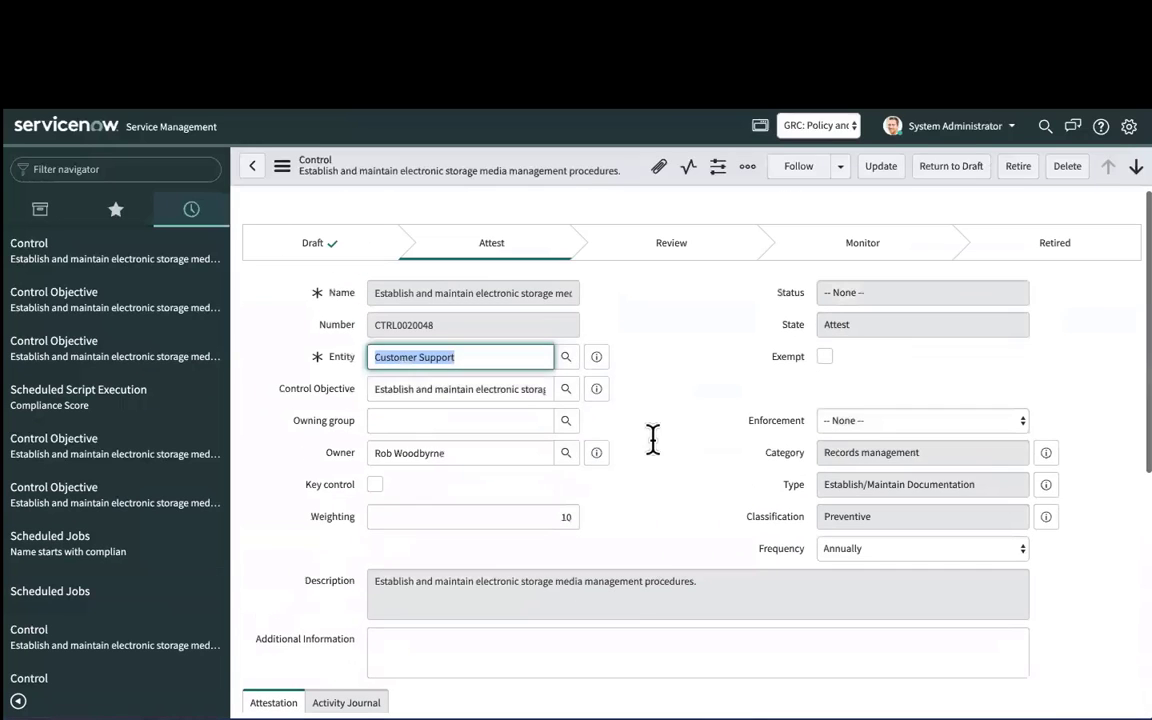
# Step: Impersonate the owner of the Customer Support control
pyautogui.click(995, 128)
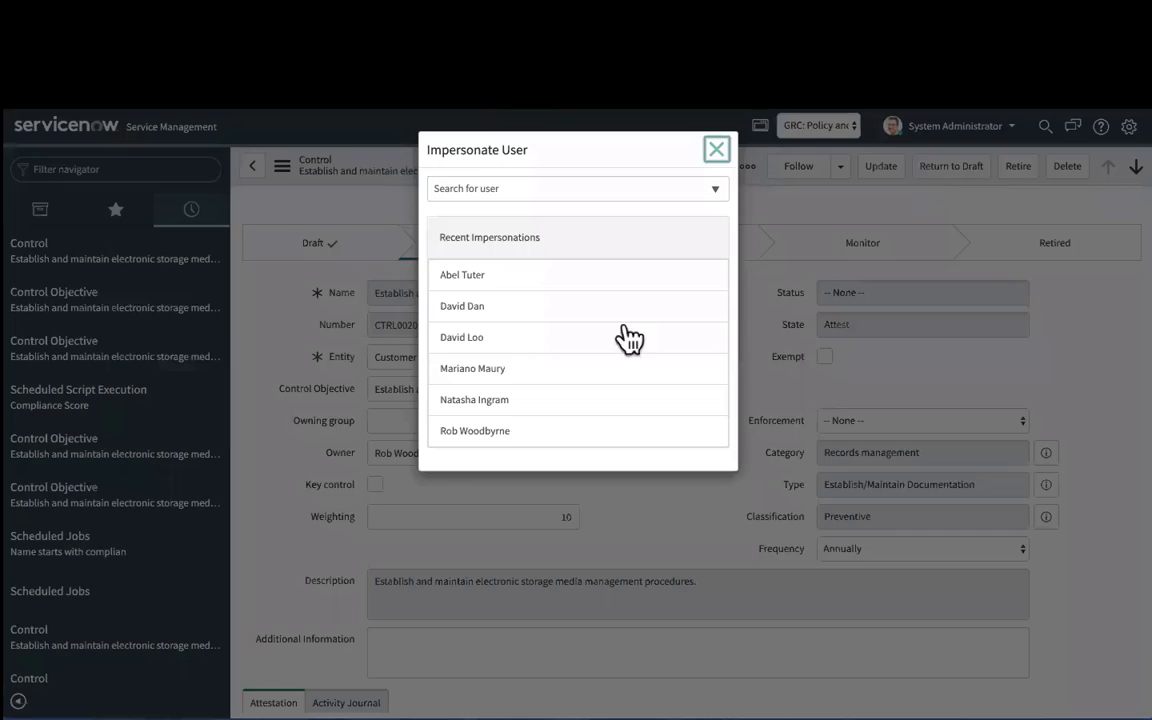
pyautogui.click(558, 432)
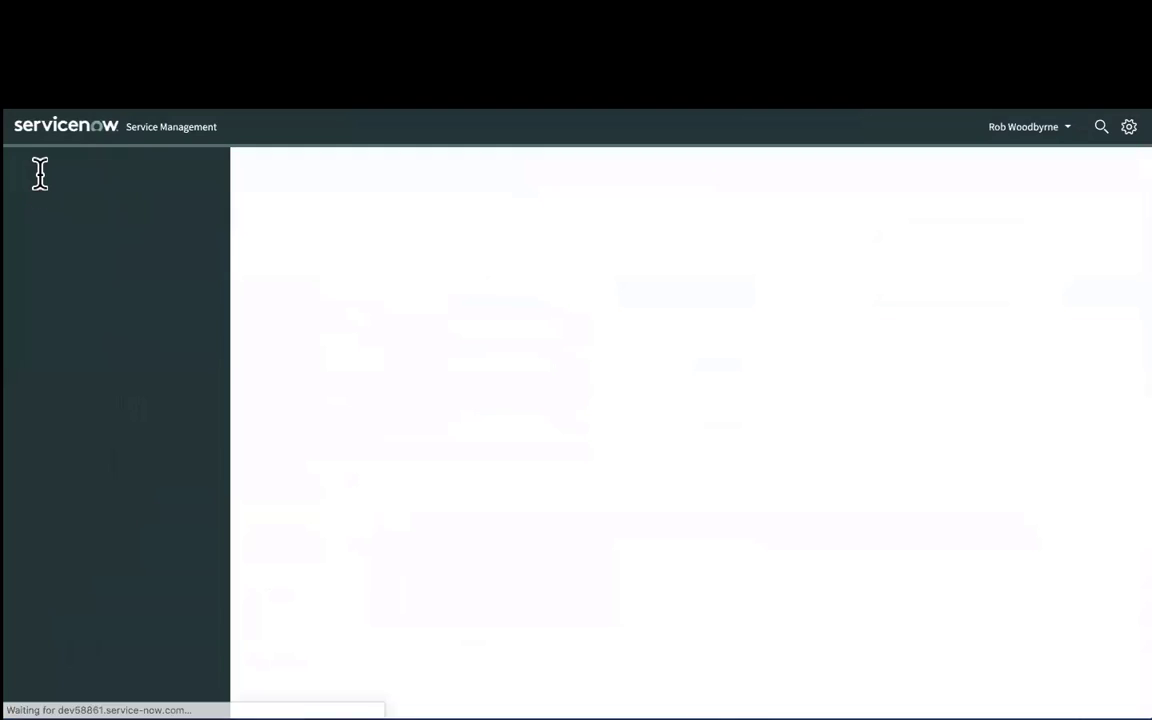
# Step: Find My Attestations, open the Customer Support attestation for electronic storage media management procedures and start its assessment
pyautogui.click(95, 172)
pyautogui.write('m')
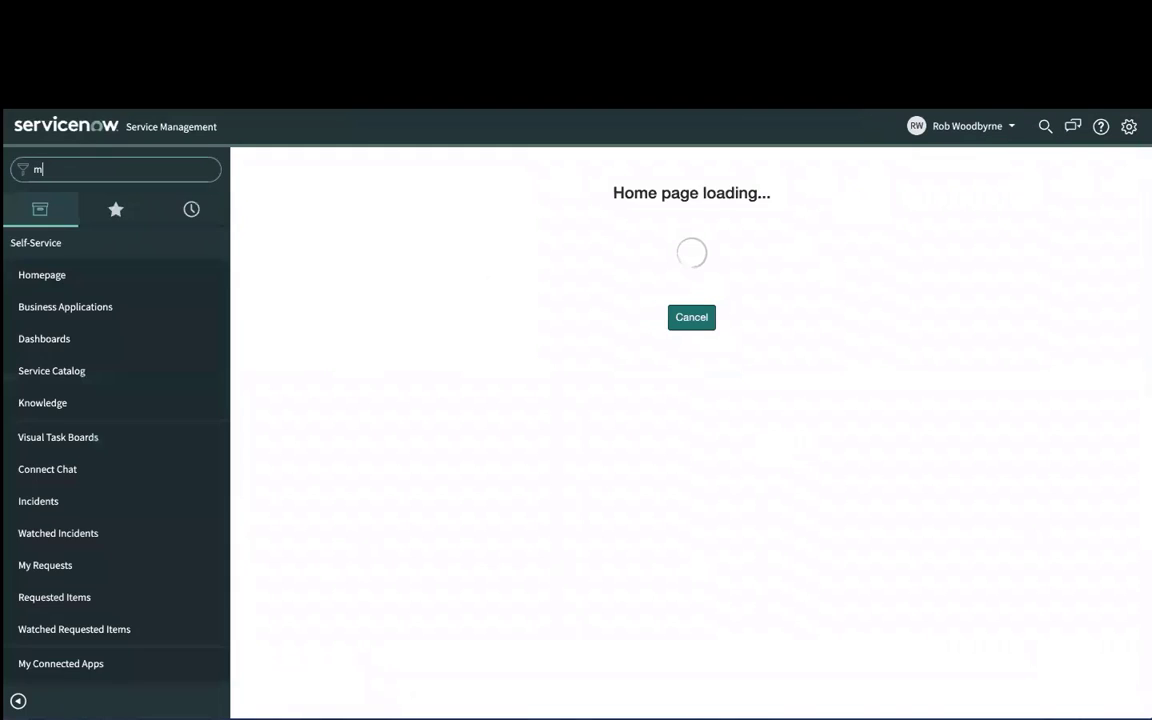
pyautogui.write('y att')
pyautogui.click(105, 315)
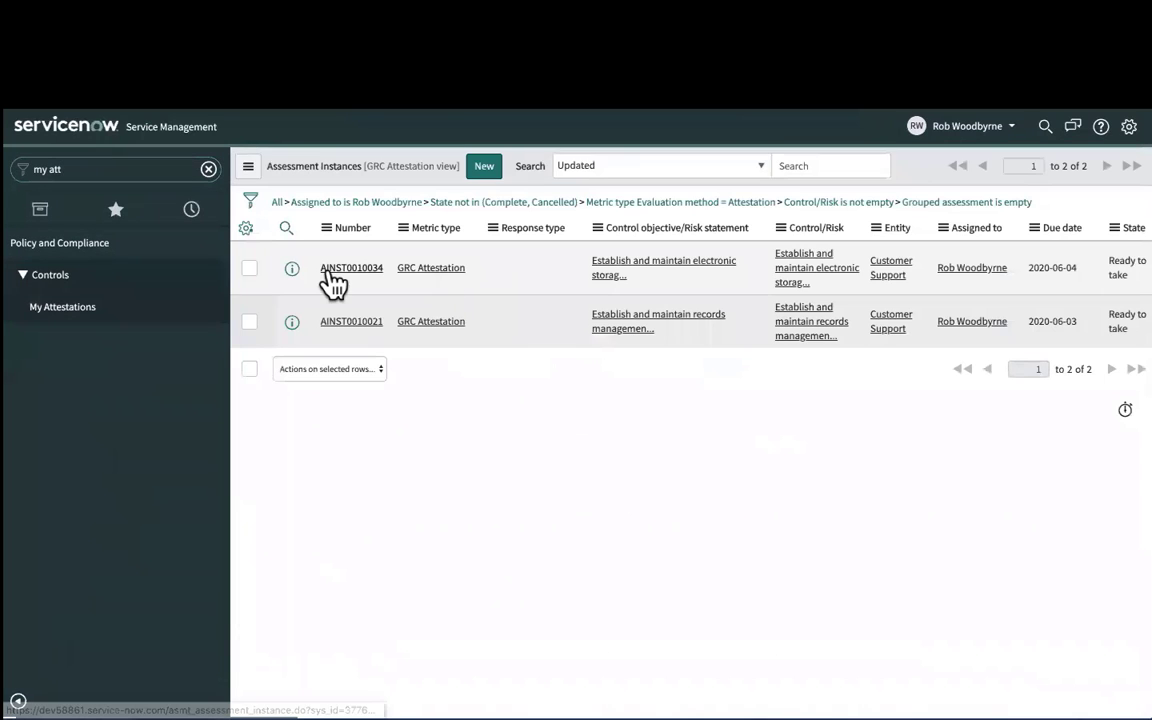
pyautogui.click(330, 270)
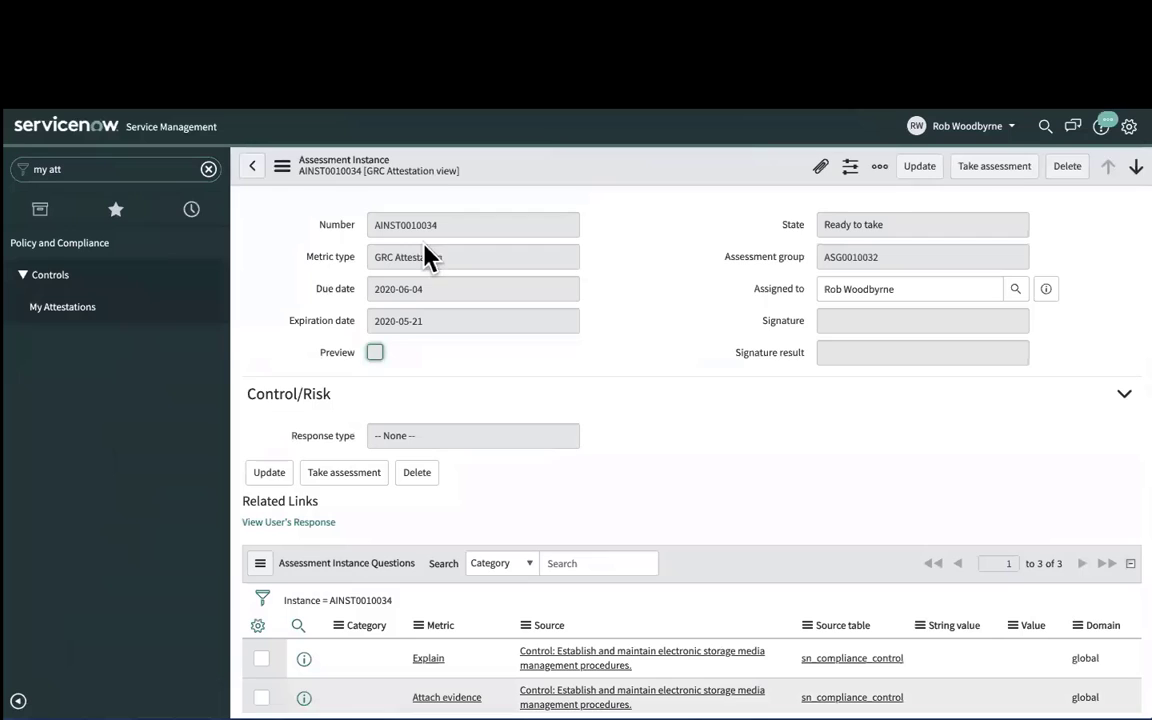
pyautogui.click(1006, 170)
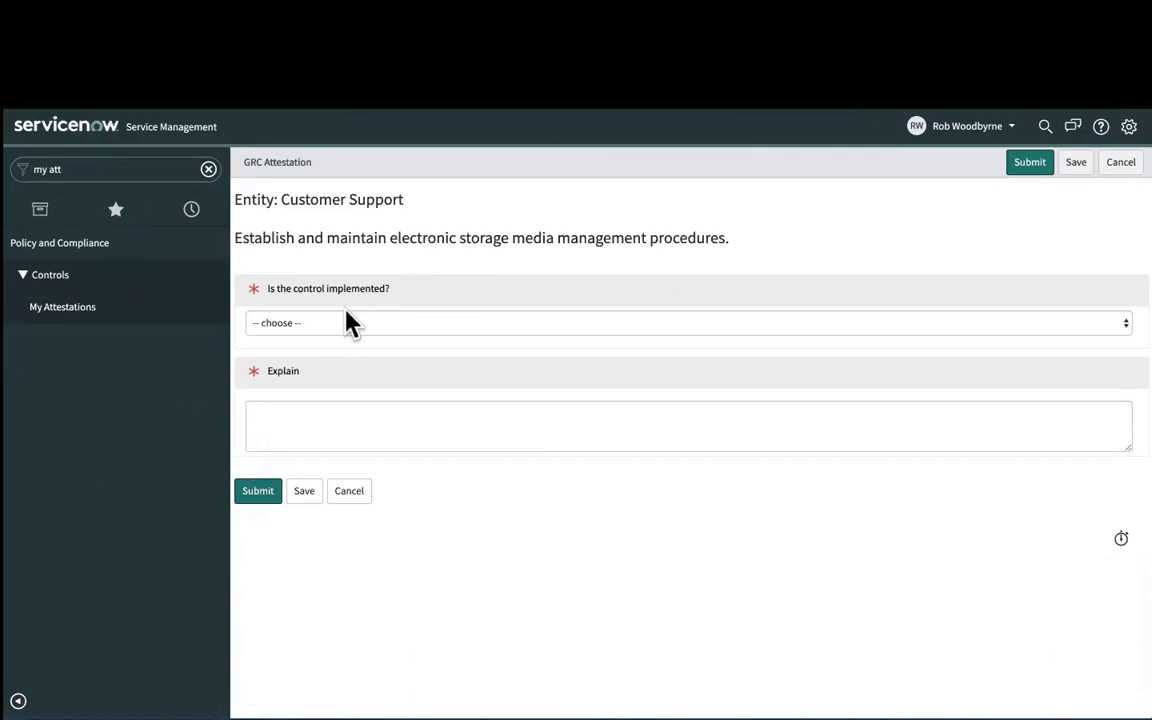
# Step: Submit the Customer Support attestation as Not Applicable with the explanation "We are not Subject NIST"
pyautogui.moveTo(404, 200); pyautogui.dragTo(281, 197)
pyautogui.moveTo(748, 242); pyautogui.dragTo(240, 237)
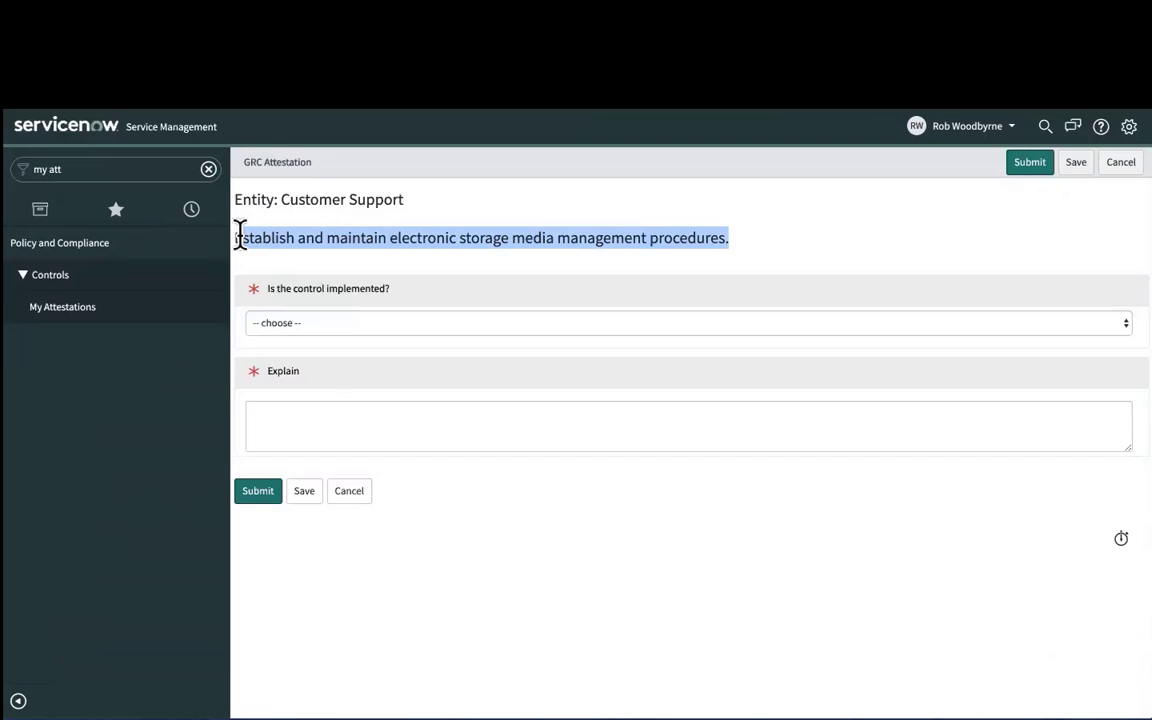
pyautogui.click(325, 328)
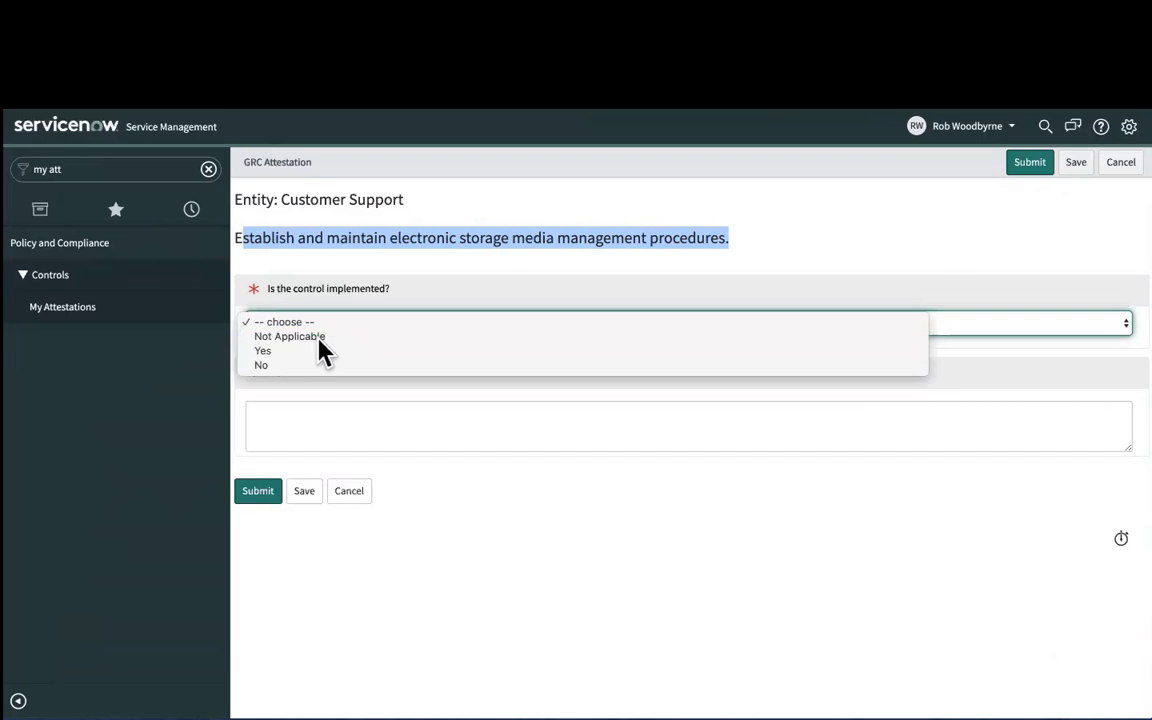
pyautogui.click(319, 337)
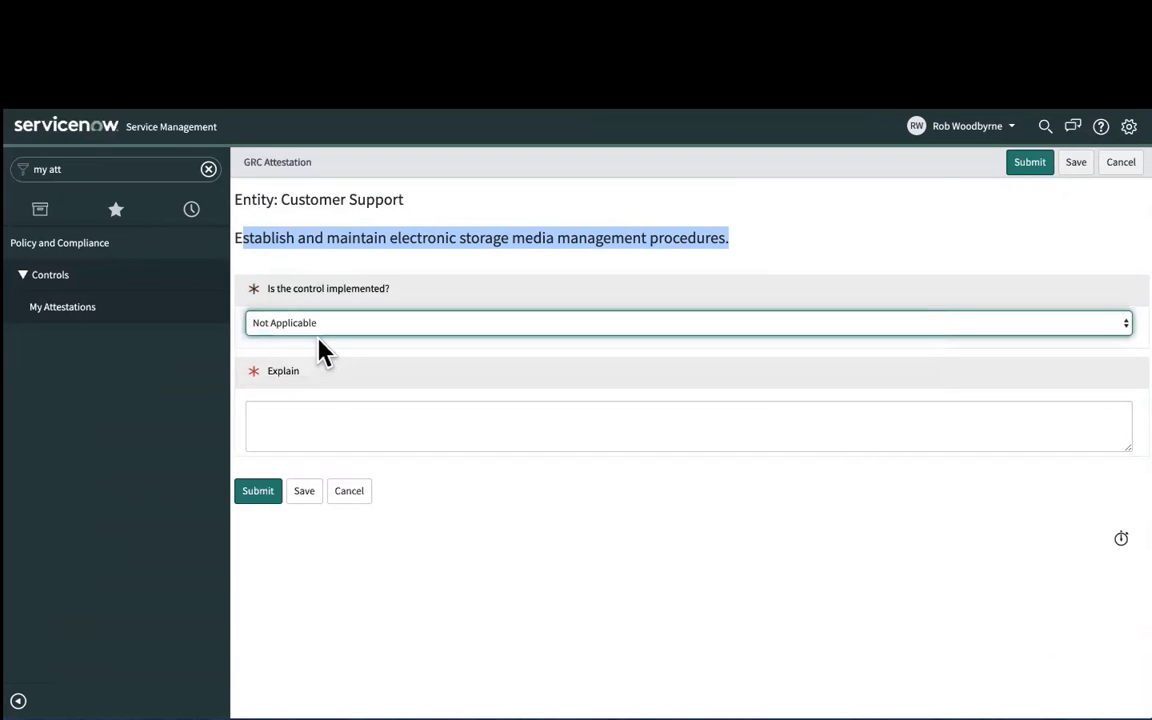
pyautogui.click(310, 419)
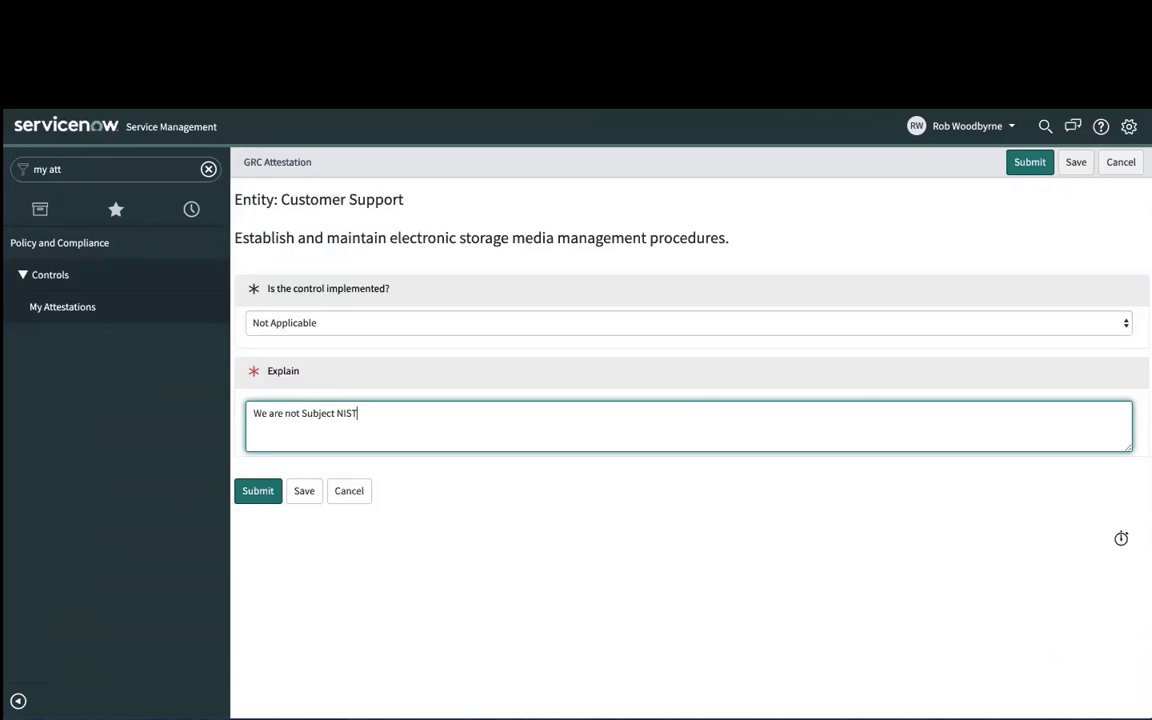
pyautogui.click(1031, 168)
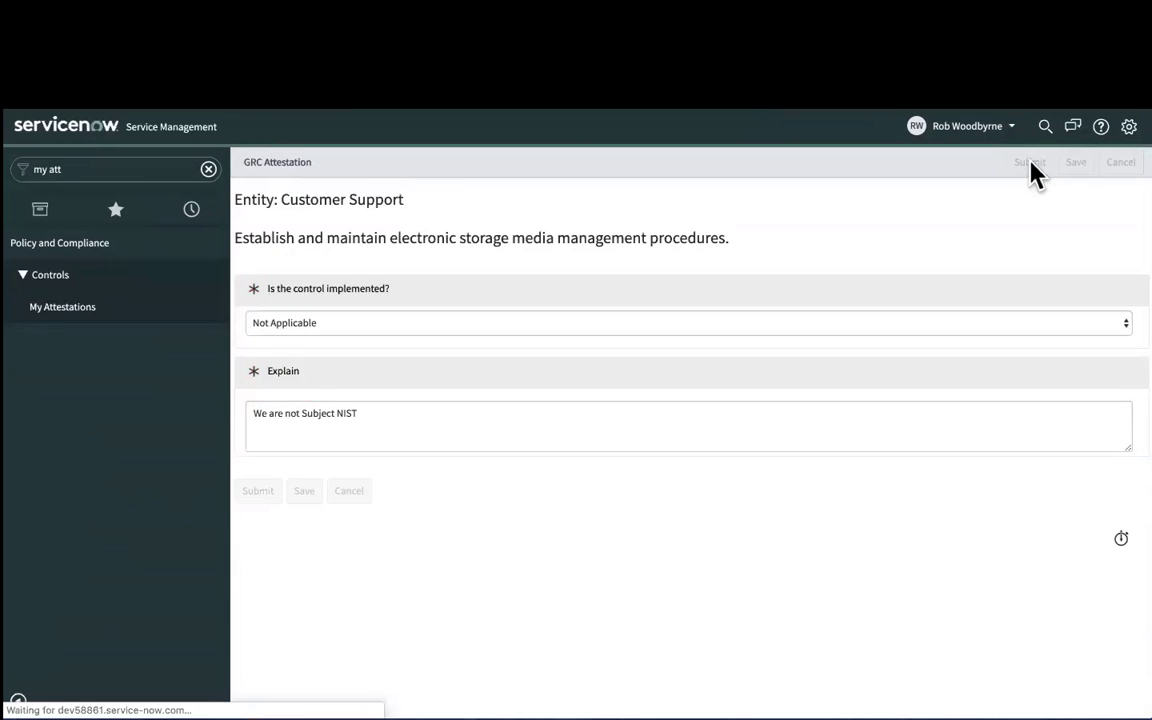
# Step: End the impersonation and reopen the electronic storage media control objective to examine its compliance score and its controls' states and statuses
pyautogui.click(1018, 132)
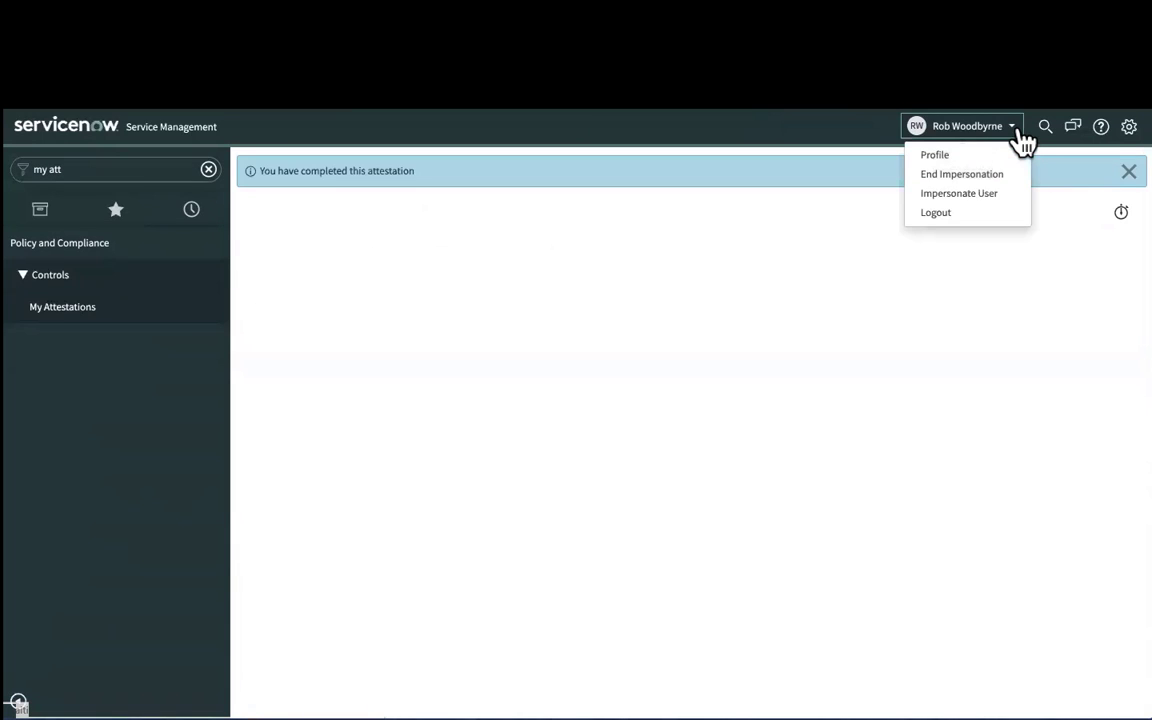
pyautogui.click(965, 176)
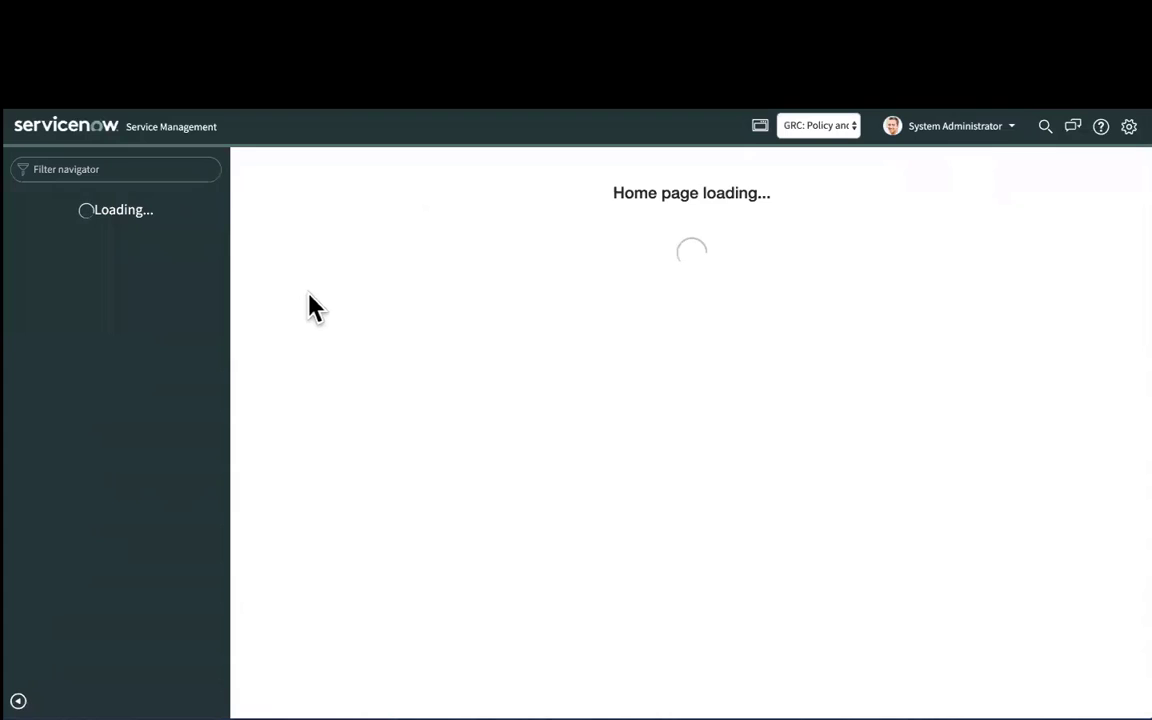
pyautogui.click(193, 210)
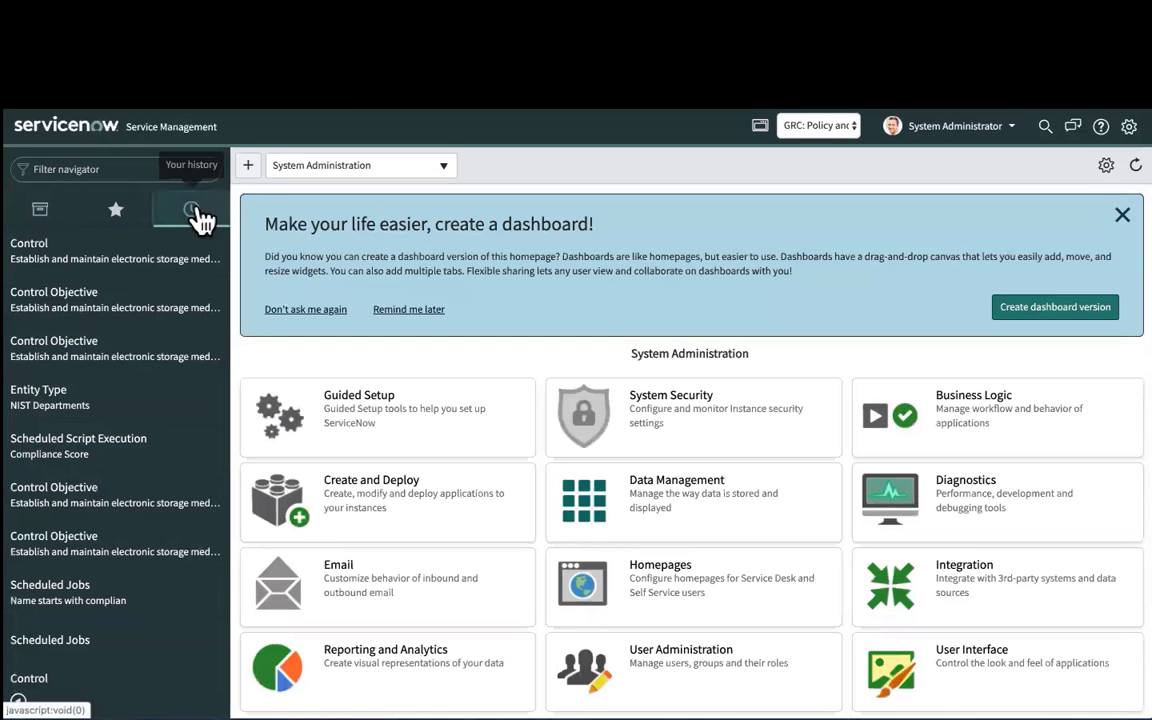
pyautogui.click(127, 318)
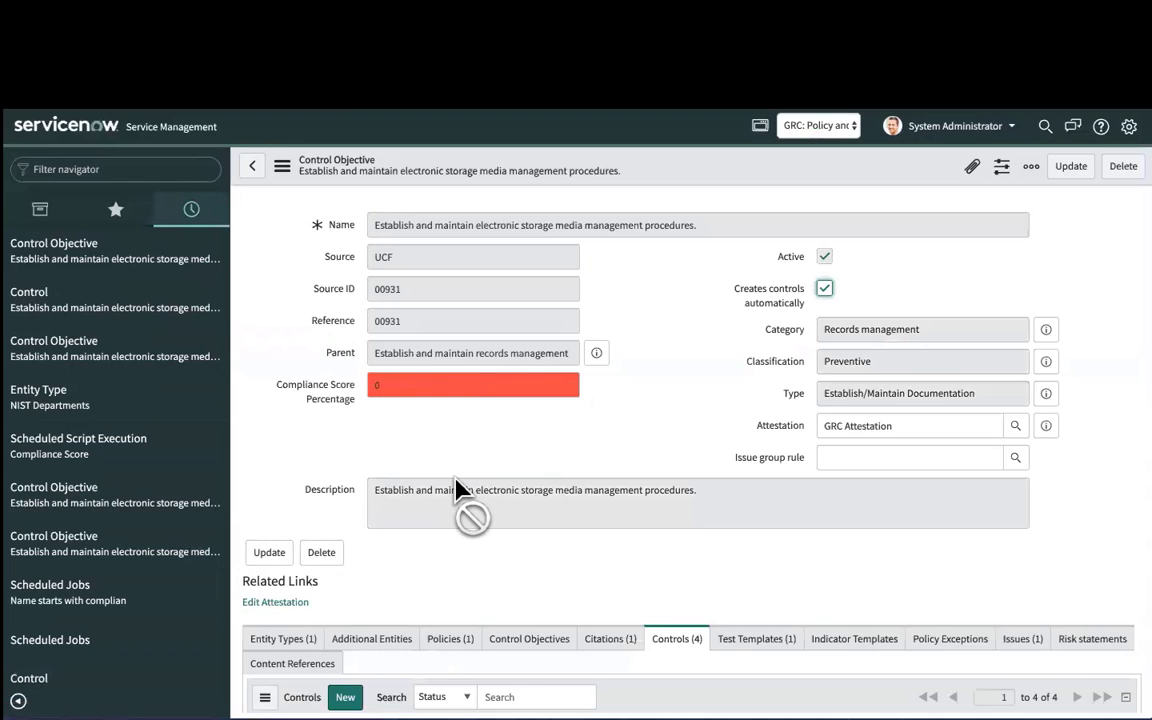
pyautogui.scroll(-3, 460, 489)
pyautogui.scroll(-2, 460, 489)
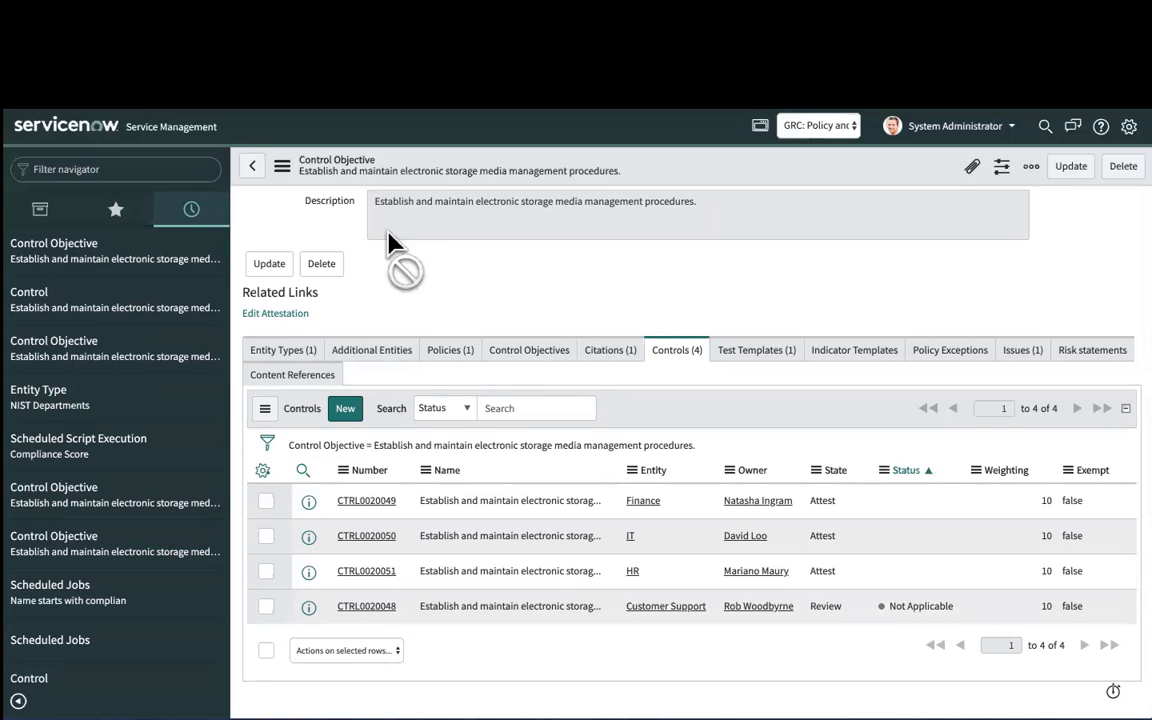
pyautogui.scroll(3, 392, 238)
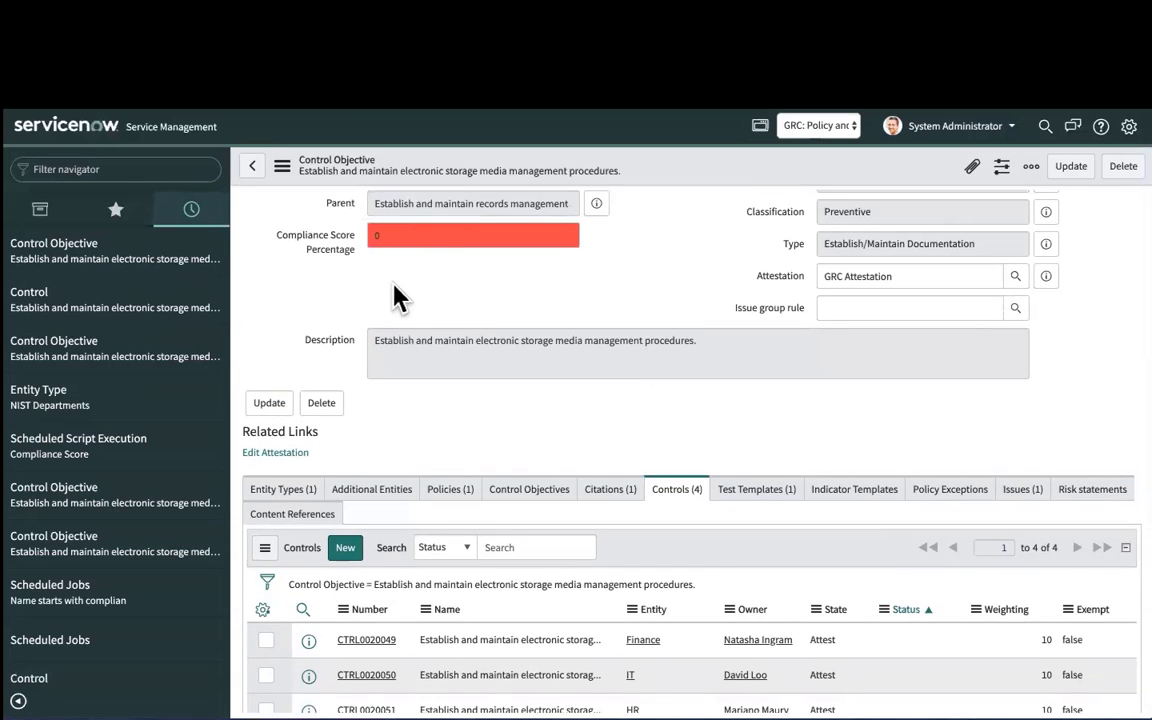
pyautogui.scroll(-3, 397, 297)
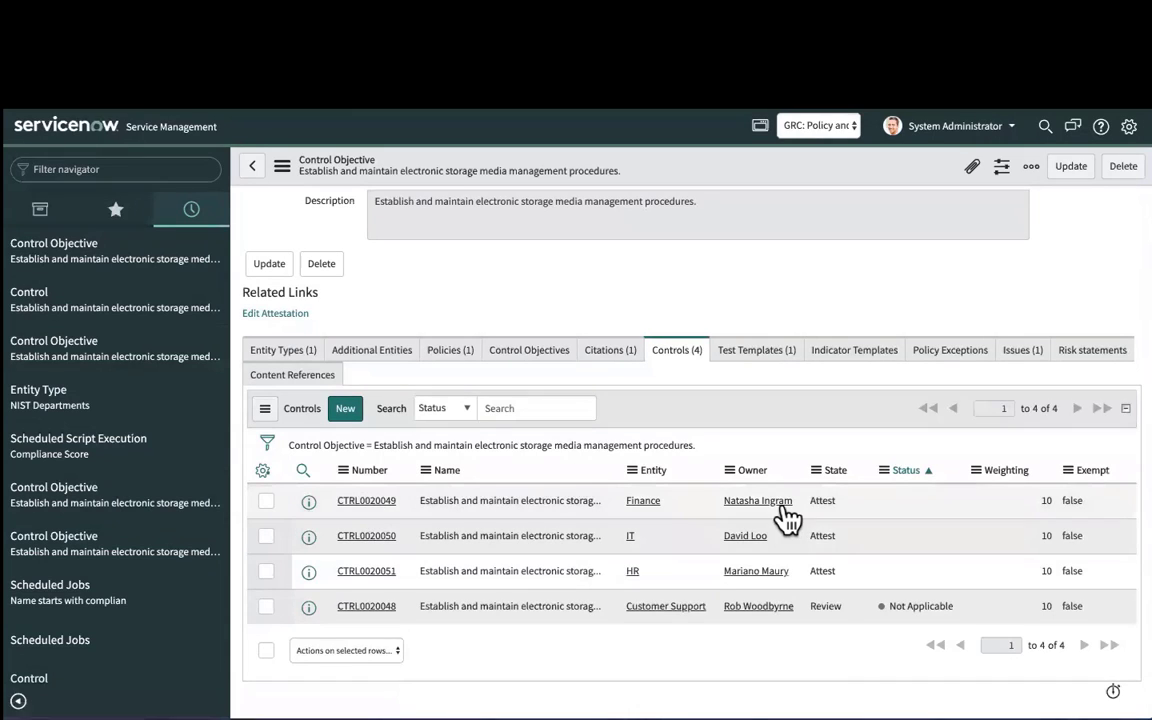
# Step: Impersonate the Finance control's owner and start the assessment for the Finance electronic storage media attestation
pyautogui.click(940, 127)
pyautogui.click(940, 173)
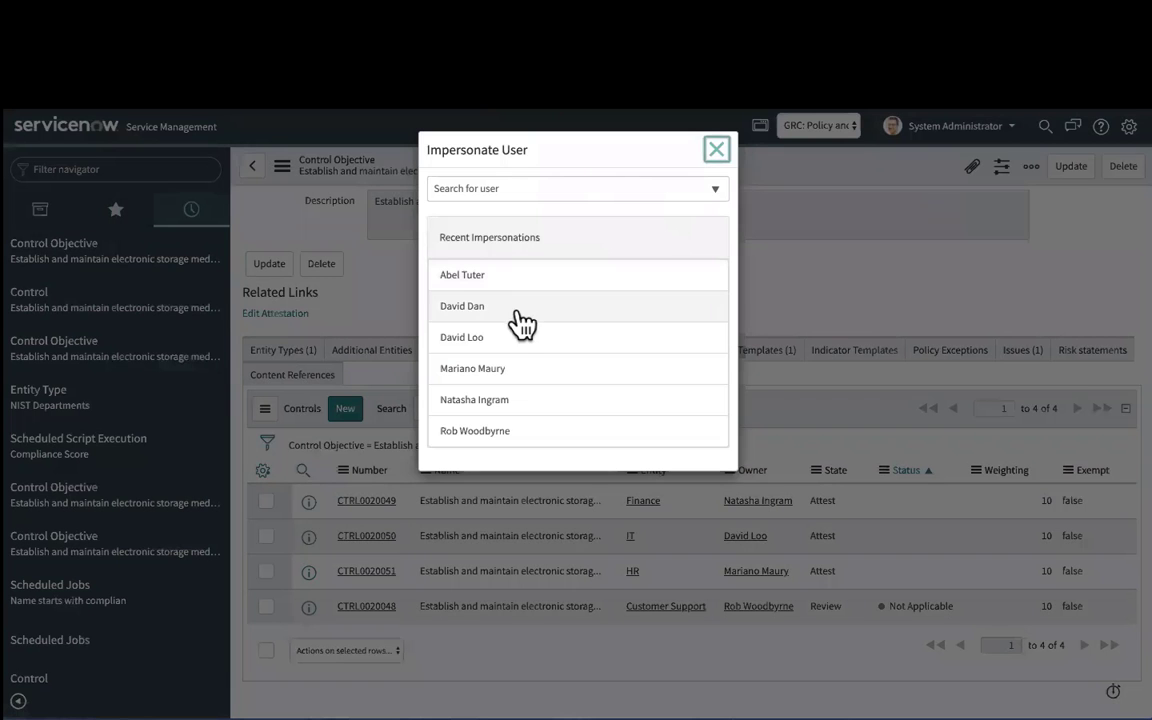
pyautogui.click(487, 401)
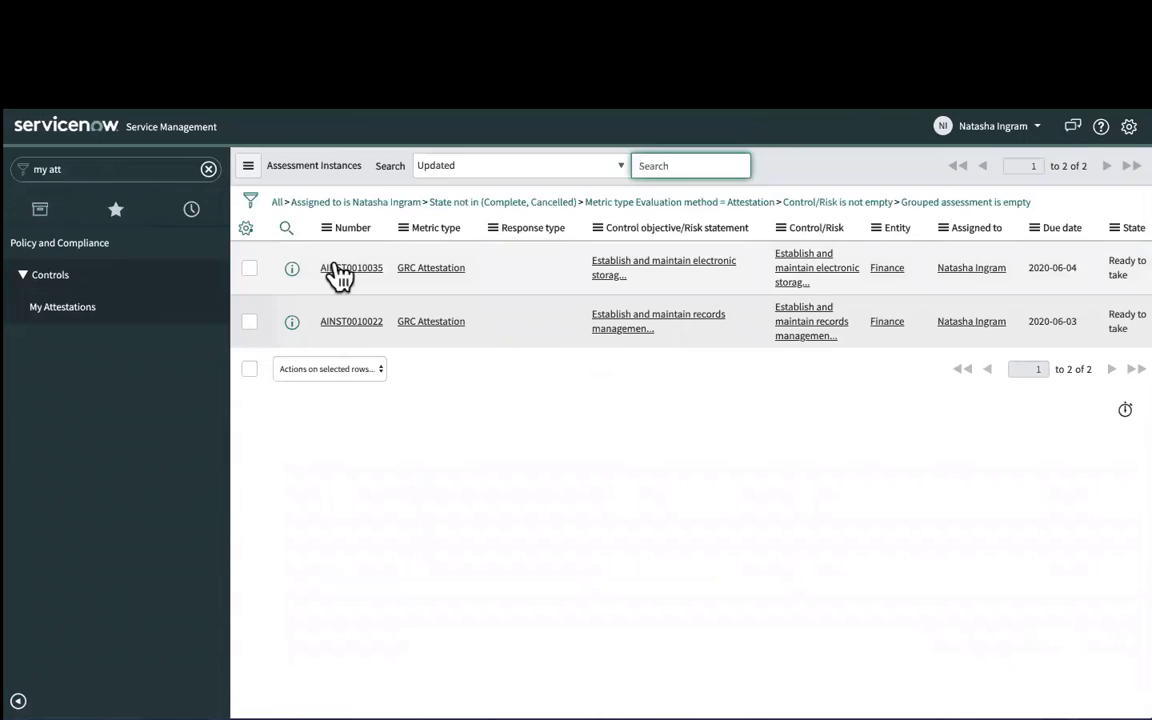
pyautogui.click(338, 268)
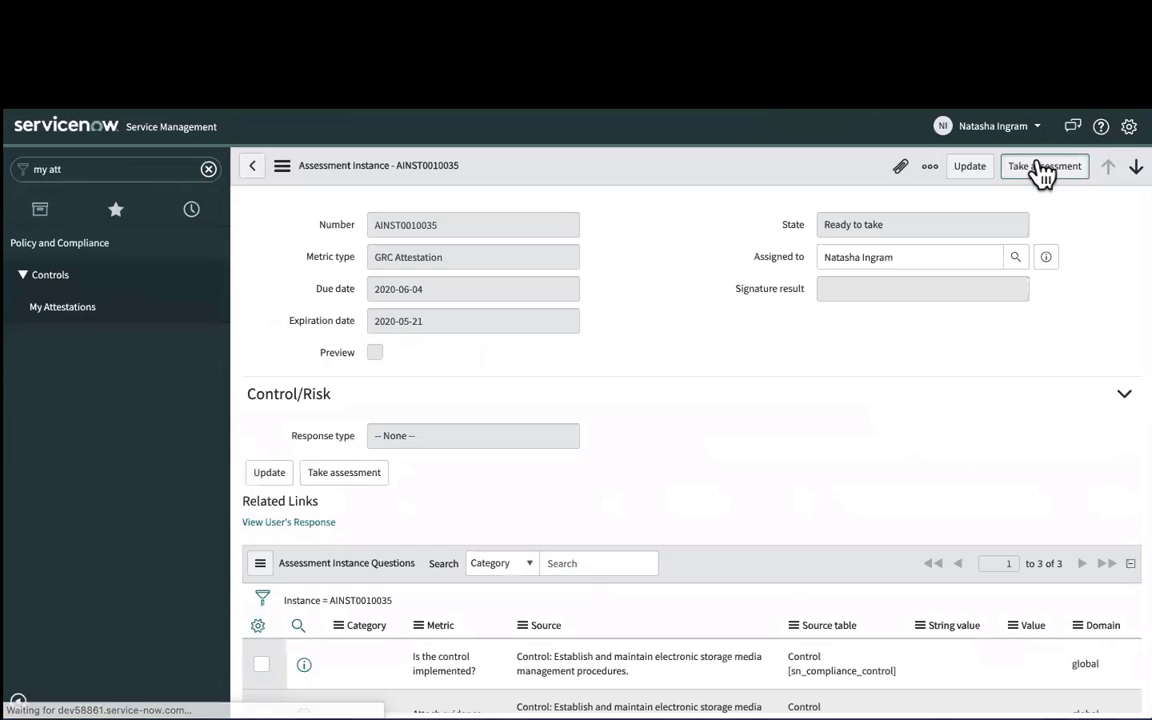
# Step: Submit the Finance attestation with the control marked as not implemented (No) and the explanation "Legacy to be replaced."
pyautogui.click(655, 323)
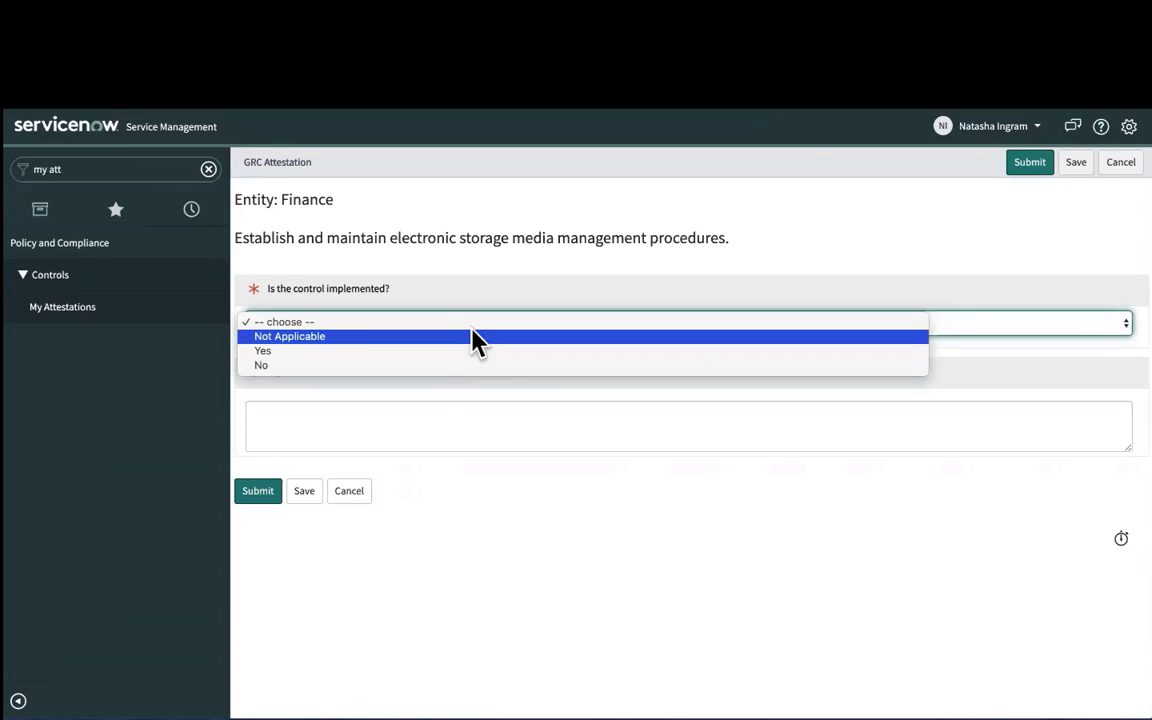
pyautogui.click(433, 366)
pyautogui.moveTo(243, 237); pyautogui.dragTo(750, 250)
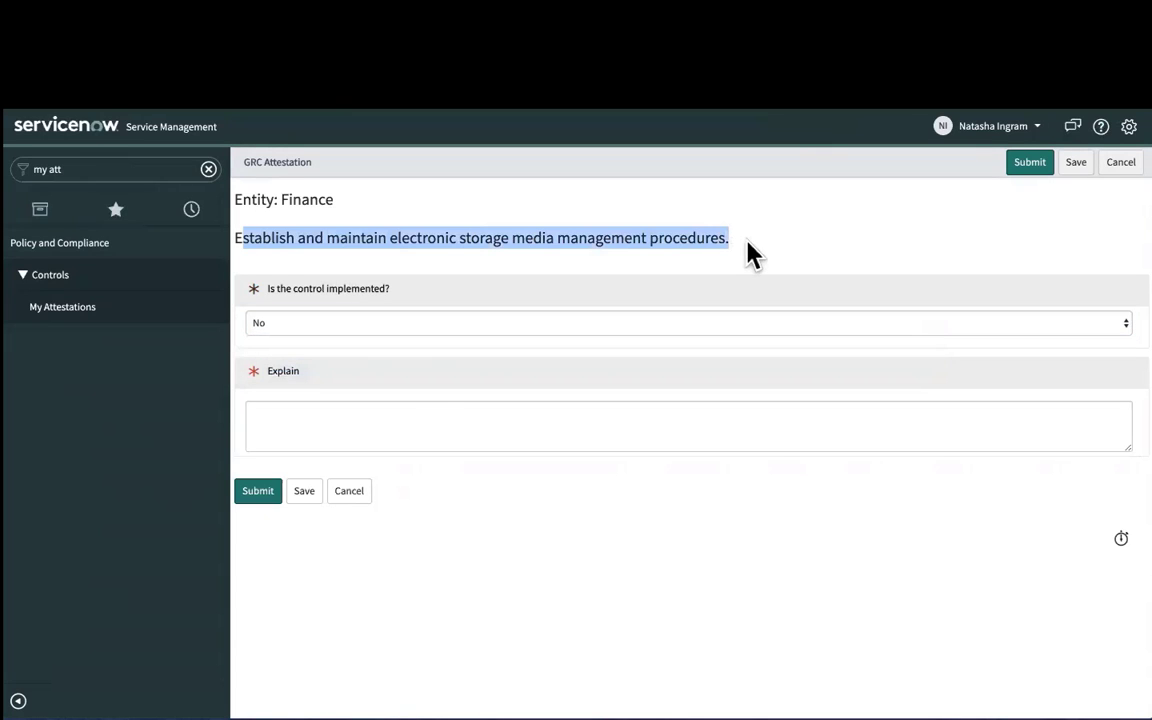
pyautogui.moveTo(400, 225); pyautogui.dragTo(279, 200)
pyautogui.click(324, 417)
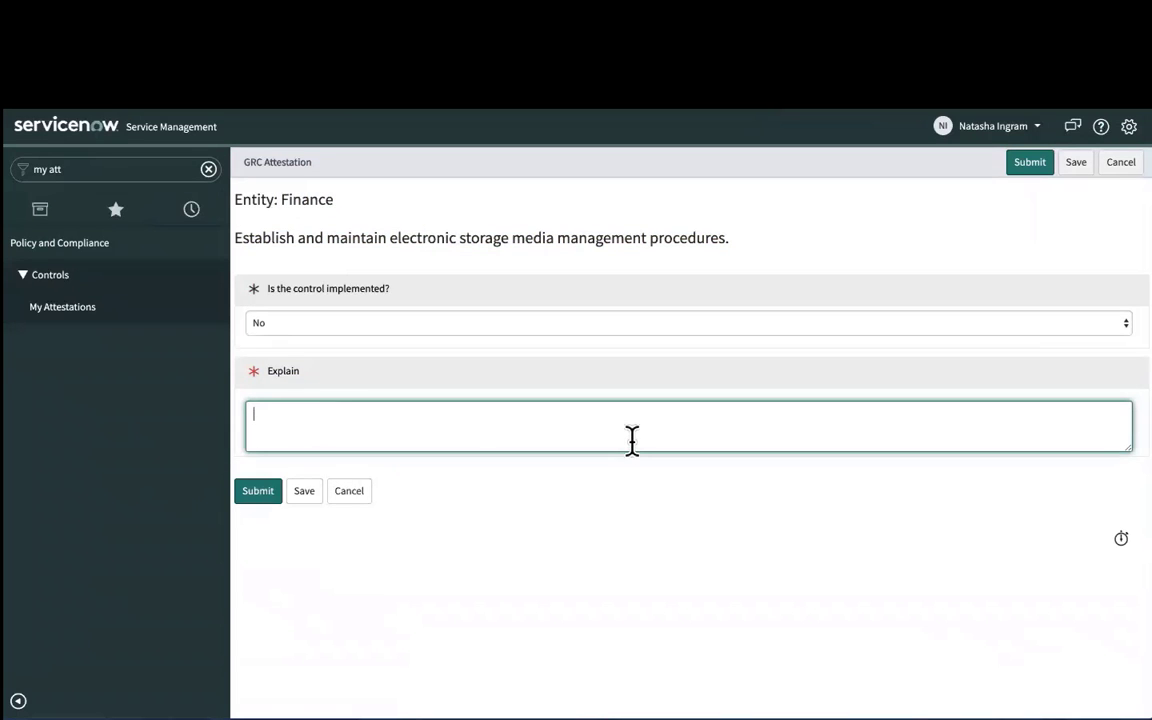
pyautogui.write('Legacy to be replaced.')
pyautogui.click(1027, 168)
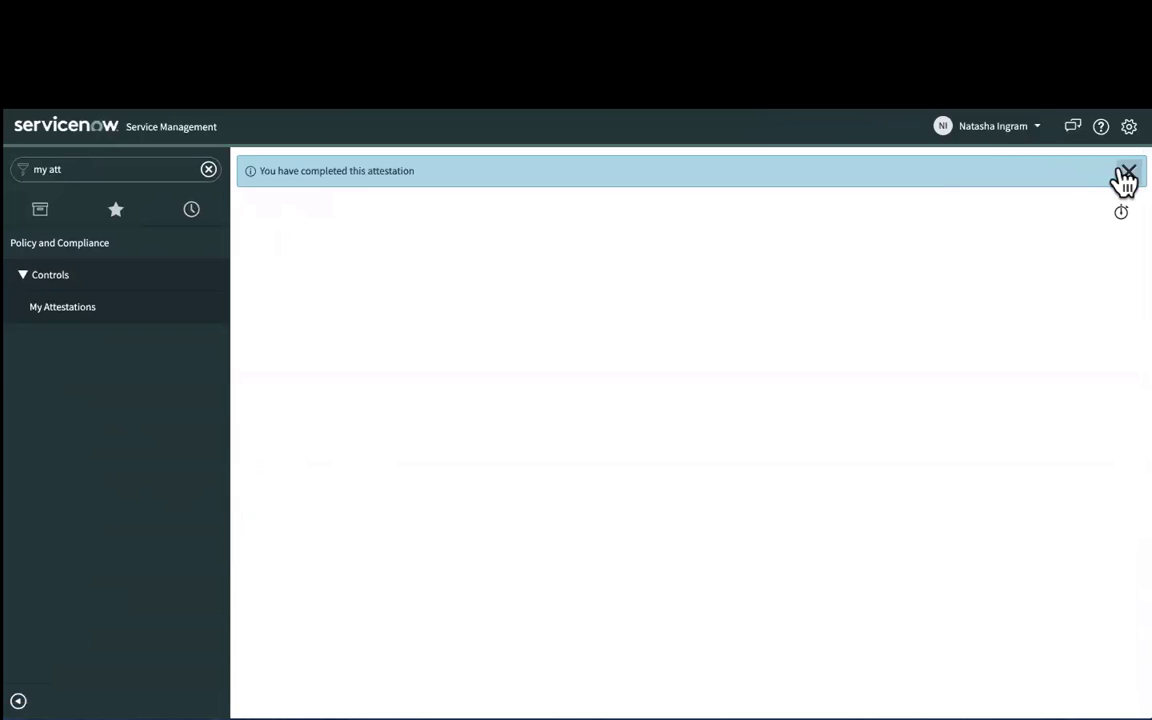
pyautogui.click(1125, 172)
# Step: Return to the System Administrator account and review the control objective's compliance score and the Finance control's status after its attestation
pyautogui.click(985, 130)
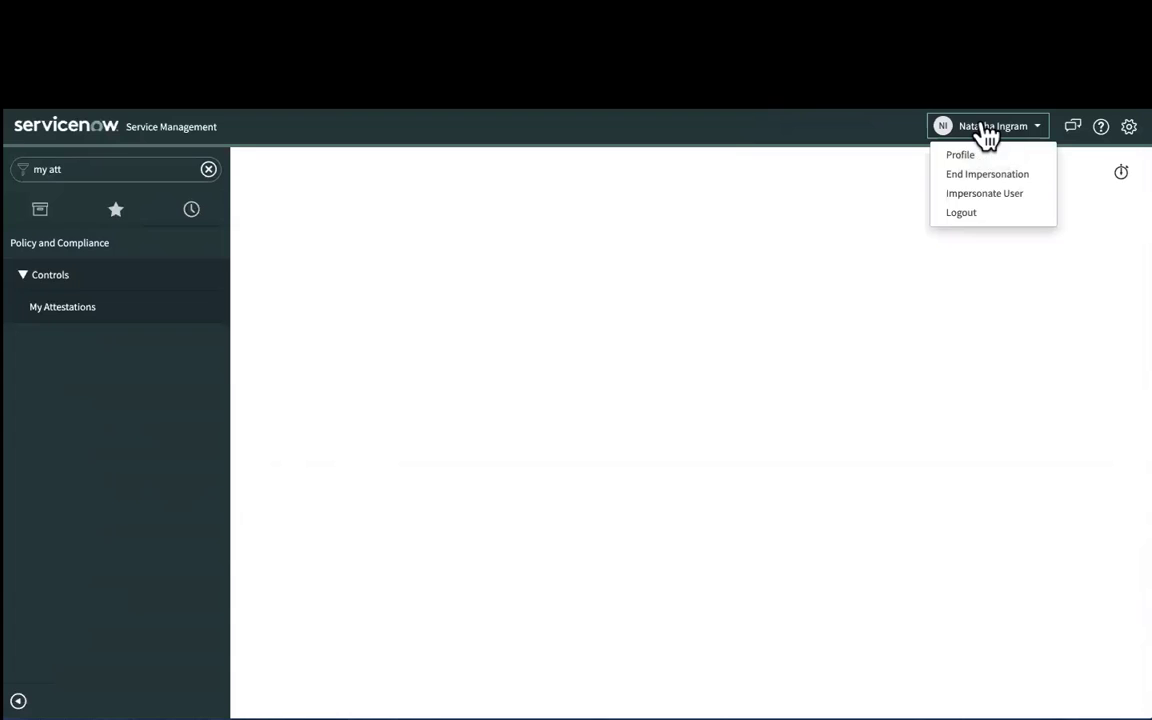
pyautogui.click(975, 175)
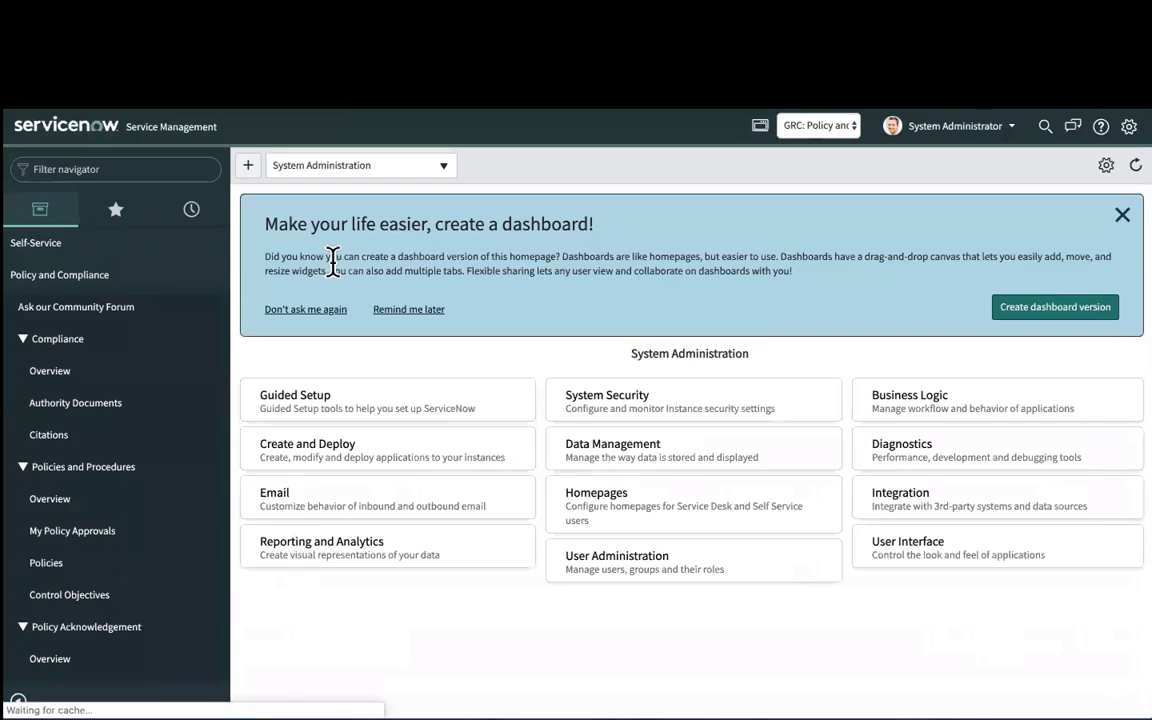
pyautogui.click(1122, 215)
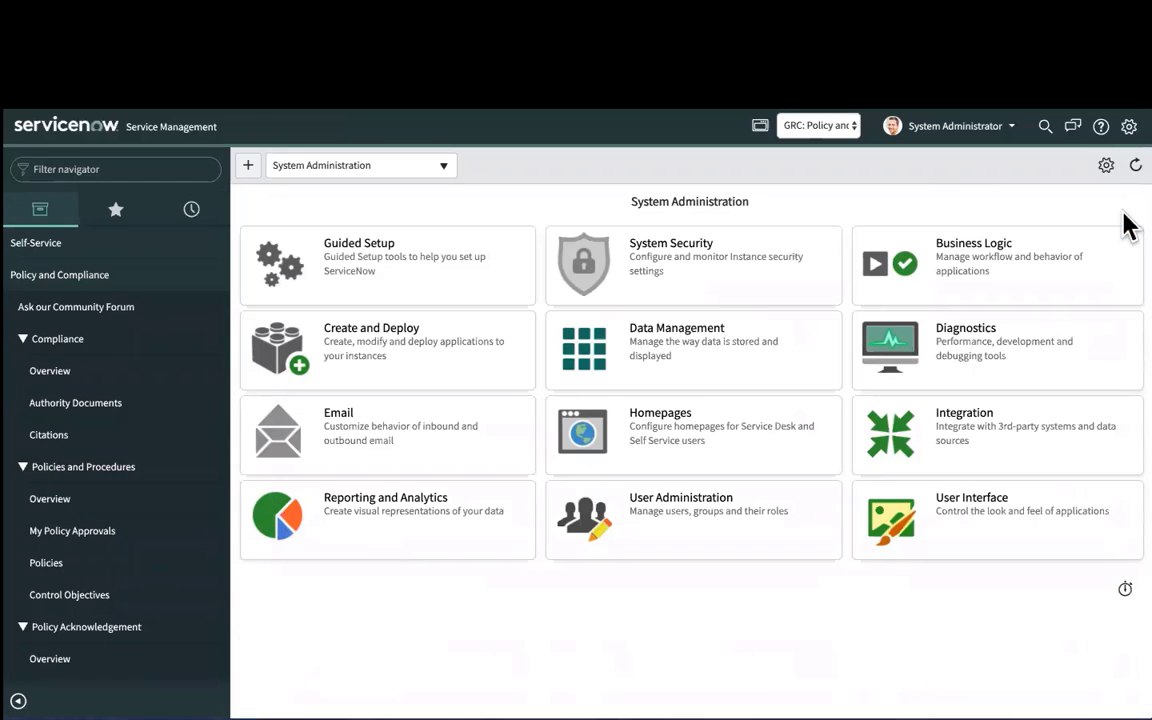
pyautogui.click(186, 210)
pyautogui.click(143, 262)
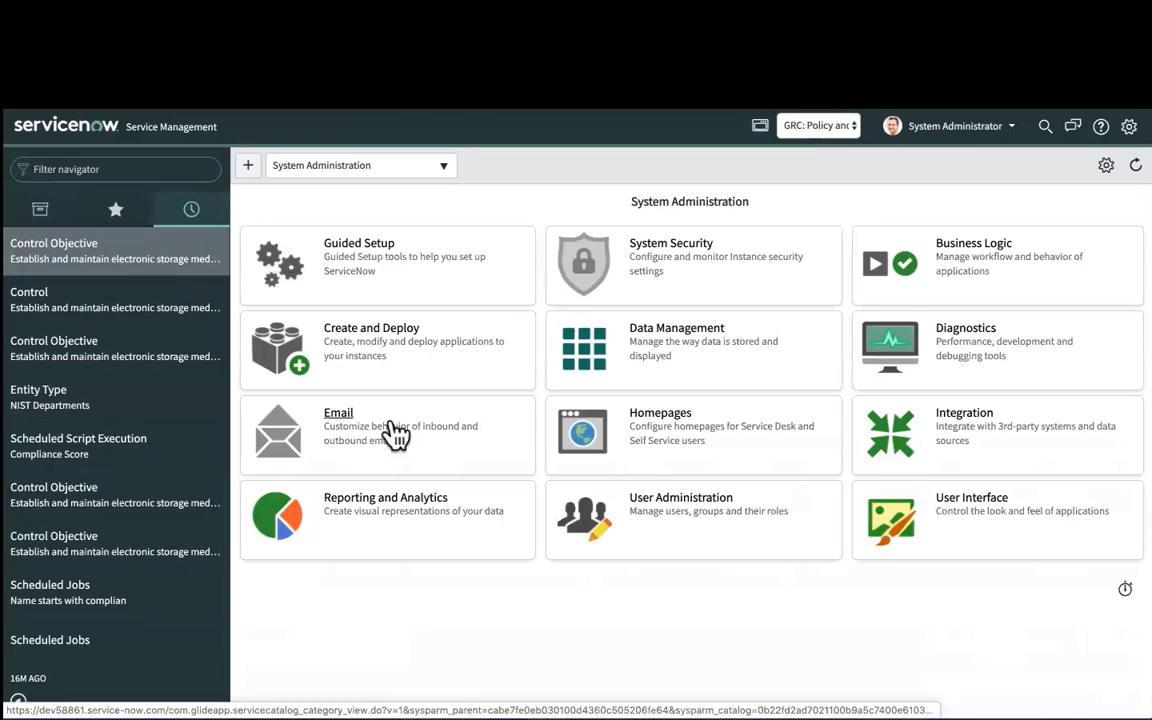
pyautogui.scroll(-3, 490, 450)
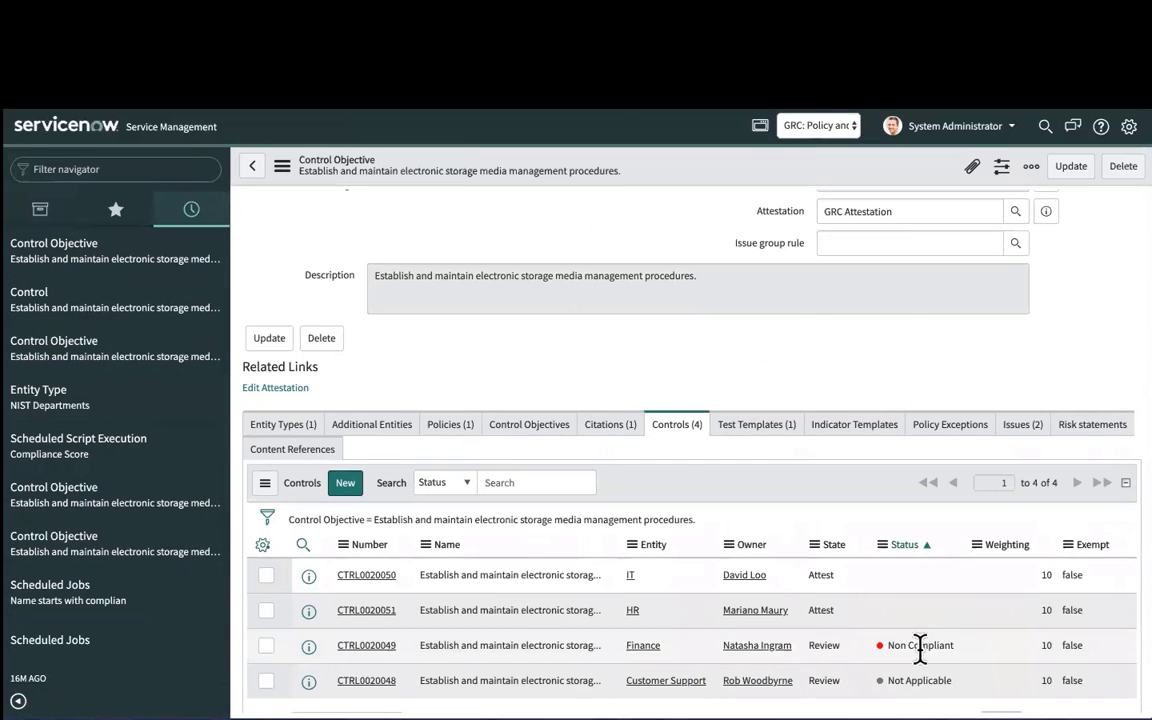
pyautogui.scroll(3, 920, 645)
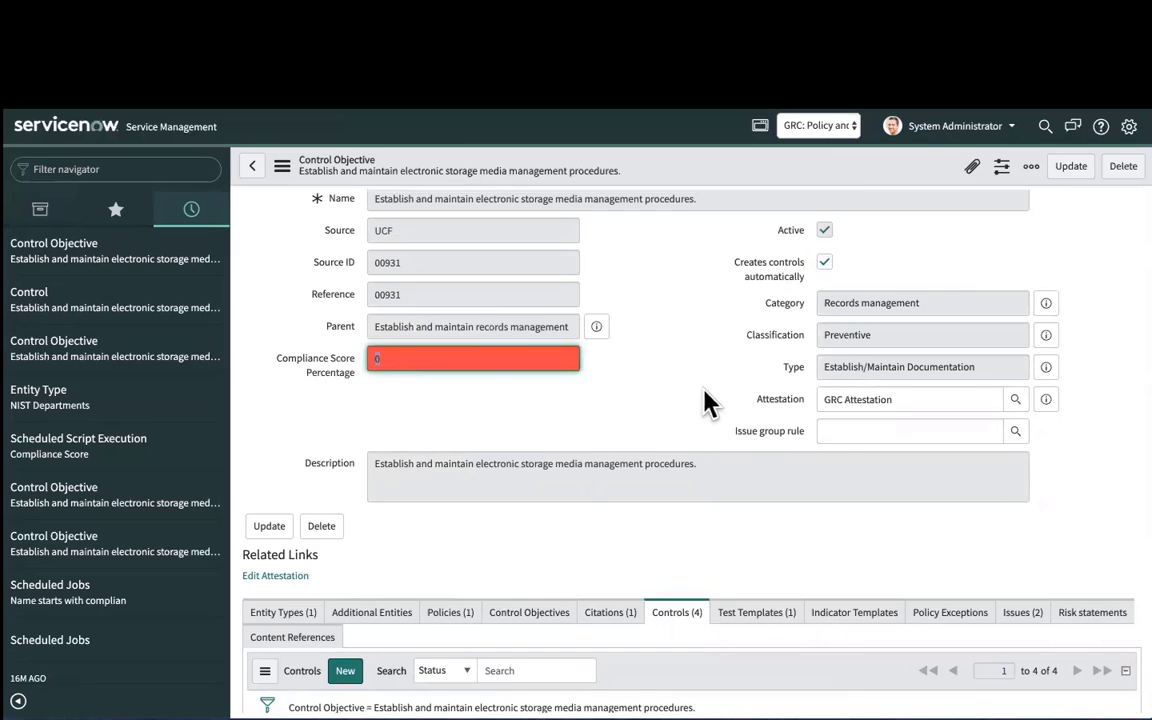
pyautogui.scroll(-3, 680, 480)
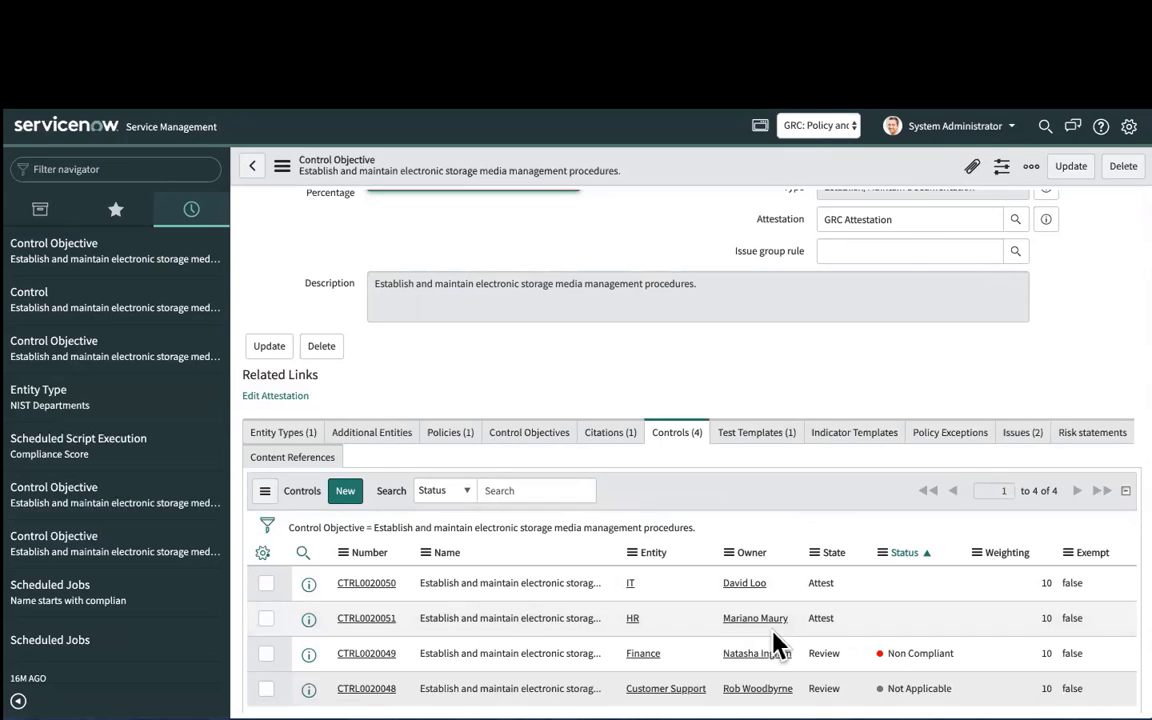
# Step: Impersonate the HR control's owner and start the HR electronic storage media assessment from My Attestations
pyautogui.click(1013, 131)
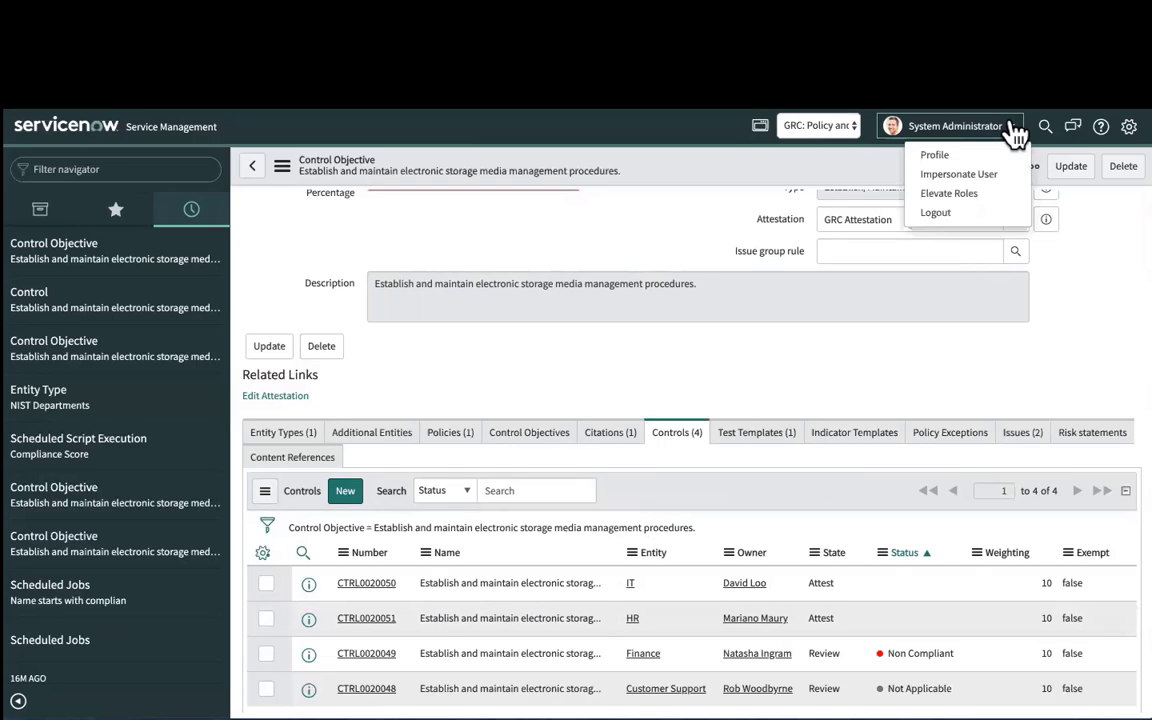
pyautogui.click(938, 178)
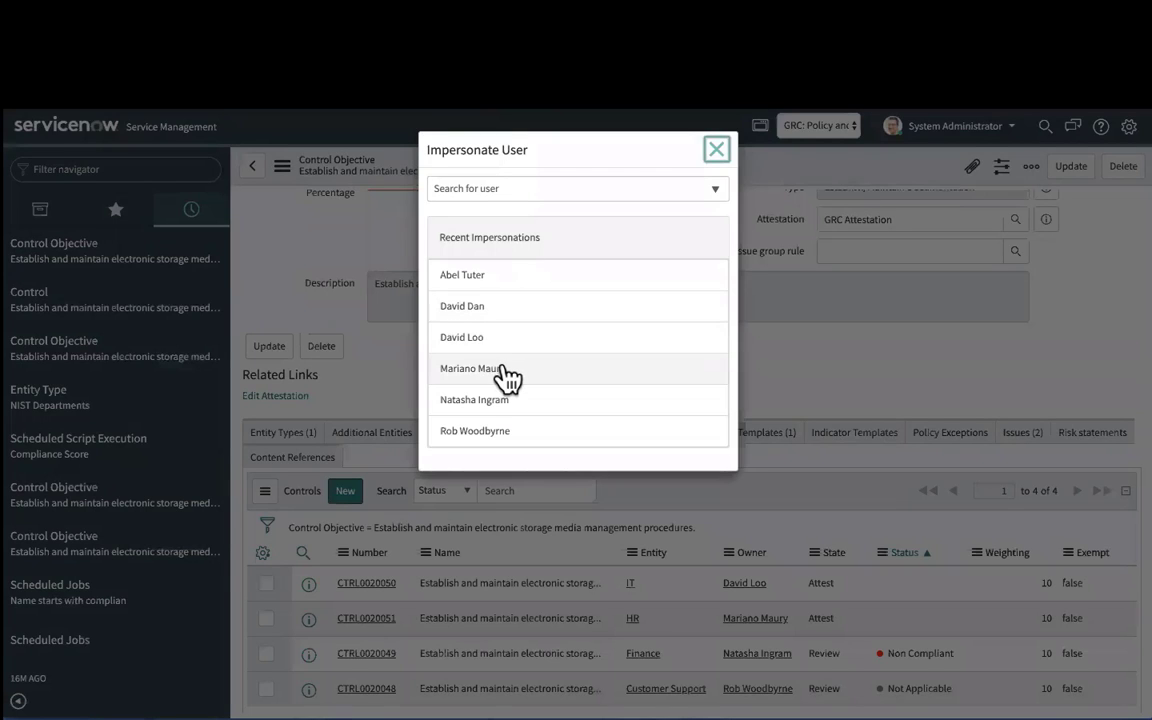
pyautogui.click(502, 368)
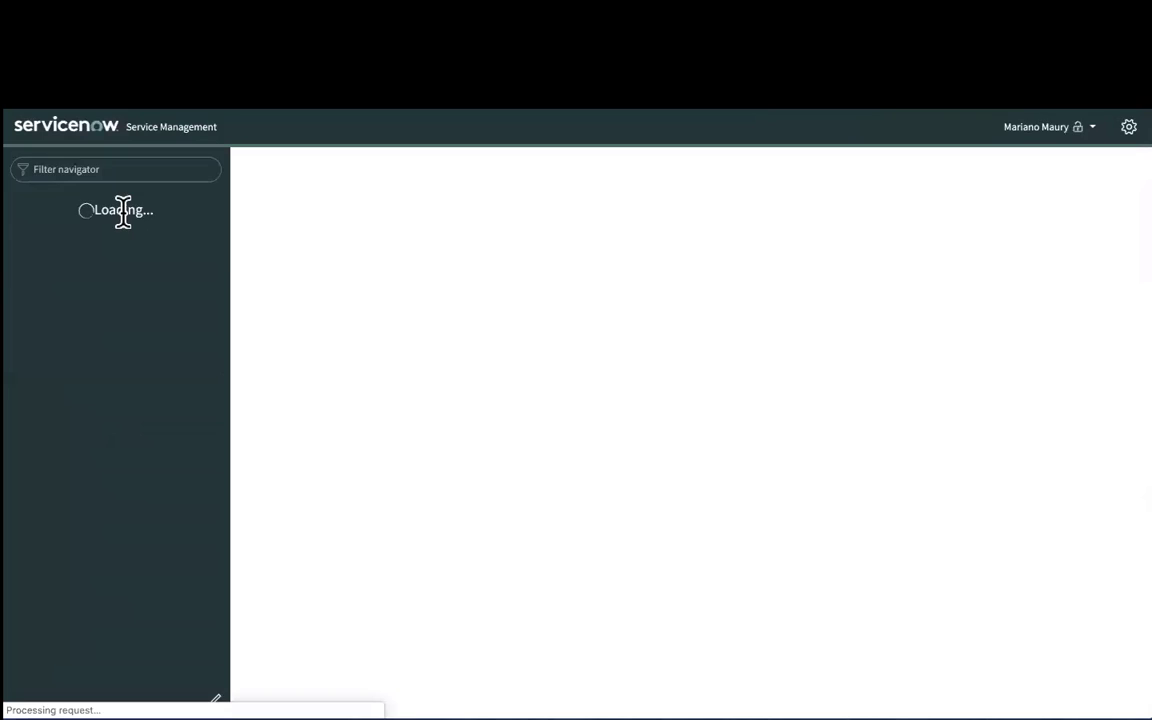
pyautogui.write('my a')
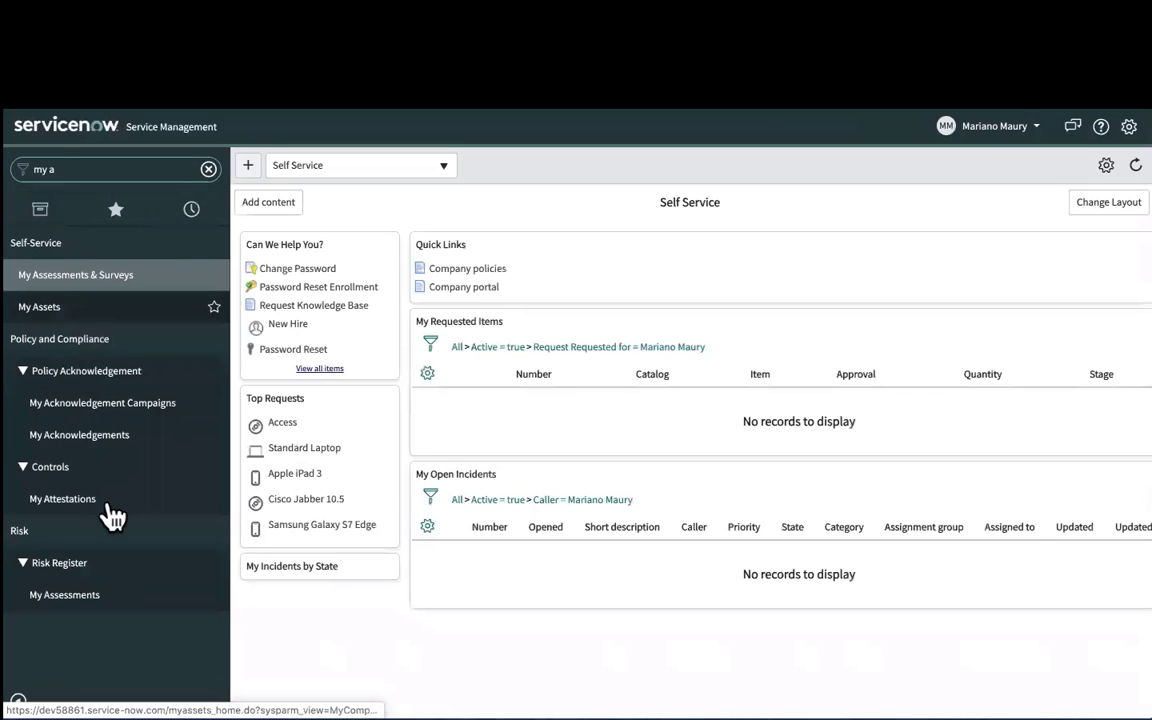
pyautogui.click(95, 505)
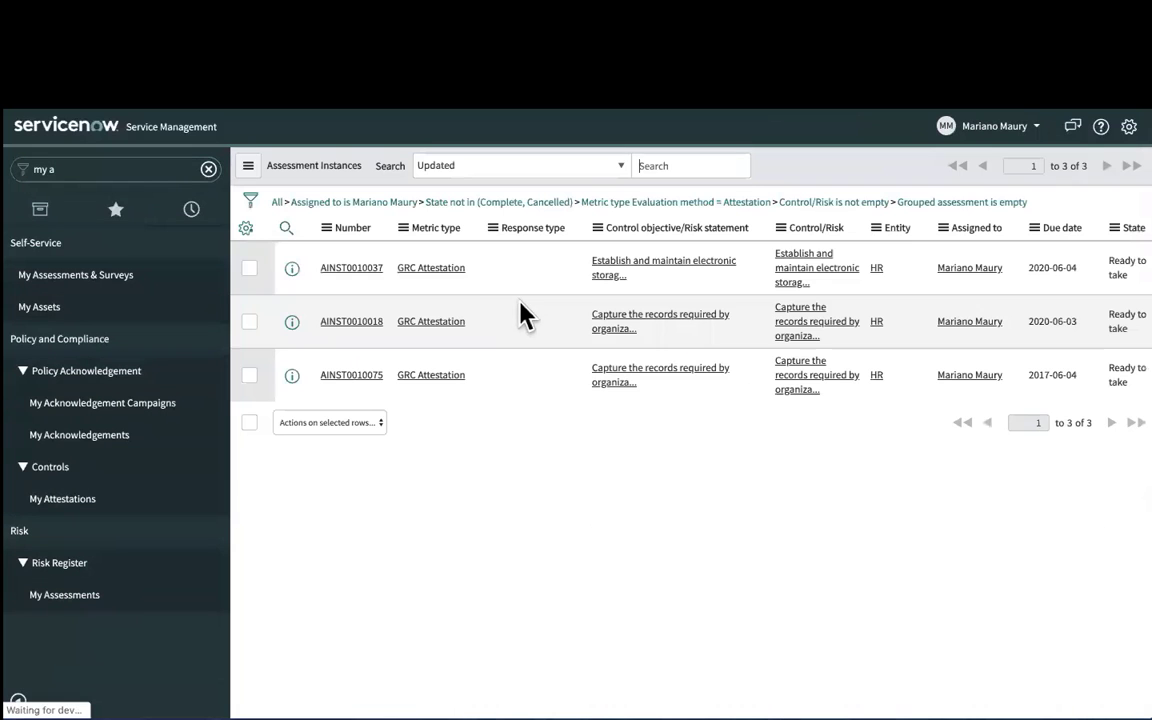
pyautogui.click(345, 270)
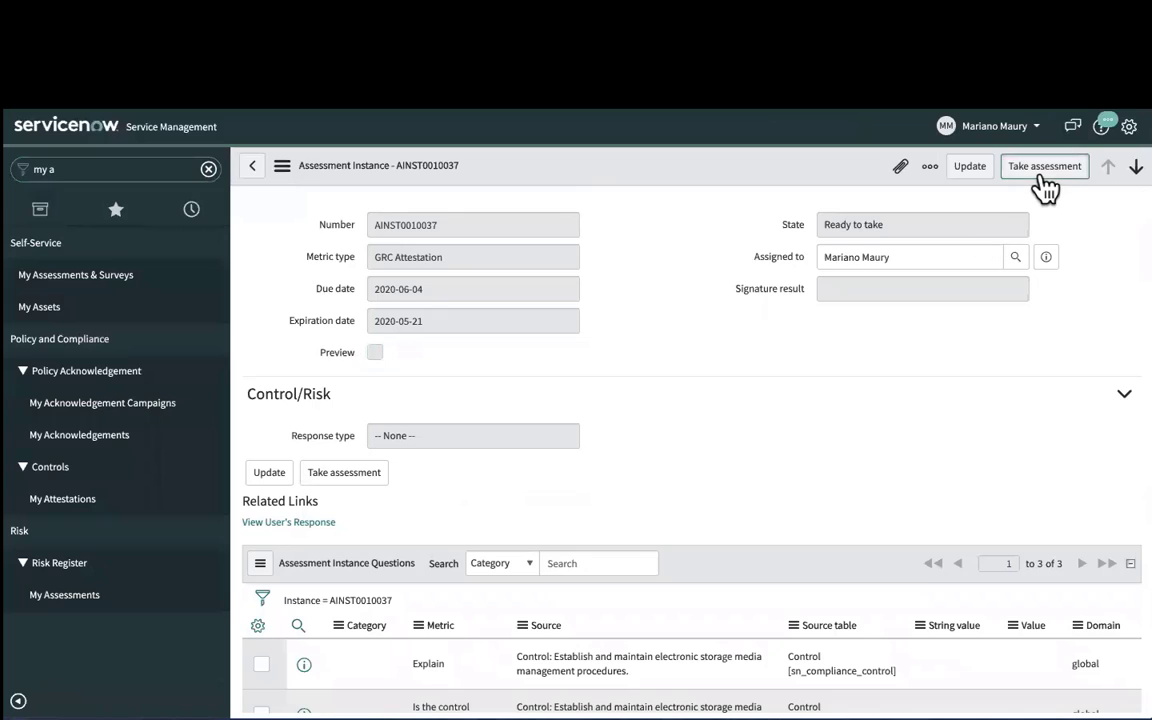
pyautogui.click(1045, 167)
# Step: Submit the HR attestation with the control marked as implemented (Yes), information-engineering-style.jpg as evidence and a Jan 30 implementation date as the explanation
pyautogui.click(300, 322)
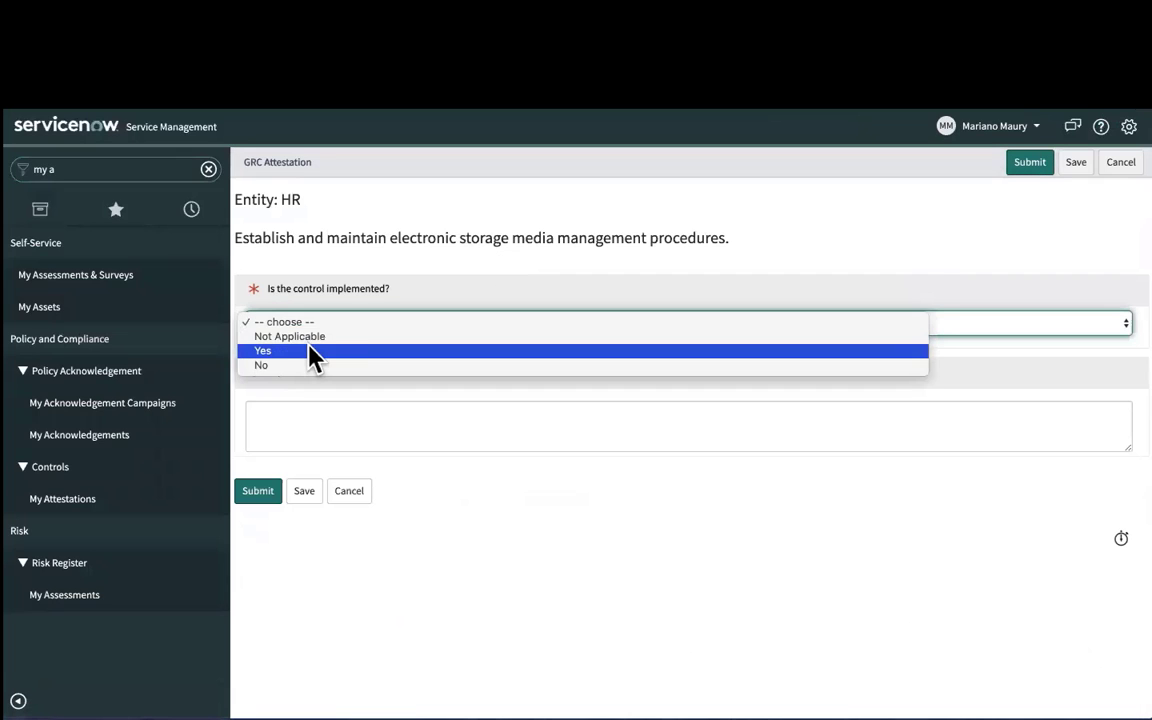
pyautogui.click(313, 352)
pyautogui.click(355, 382)
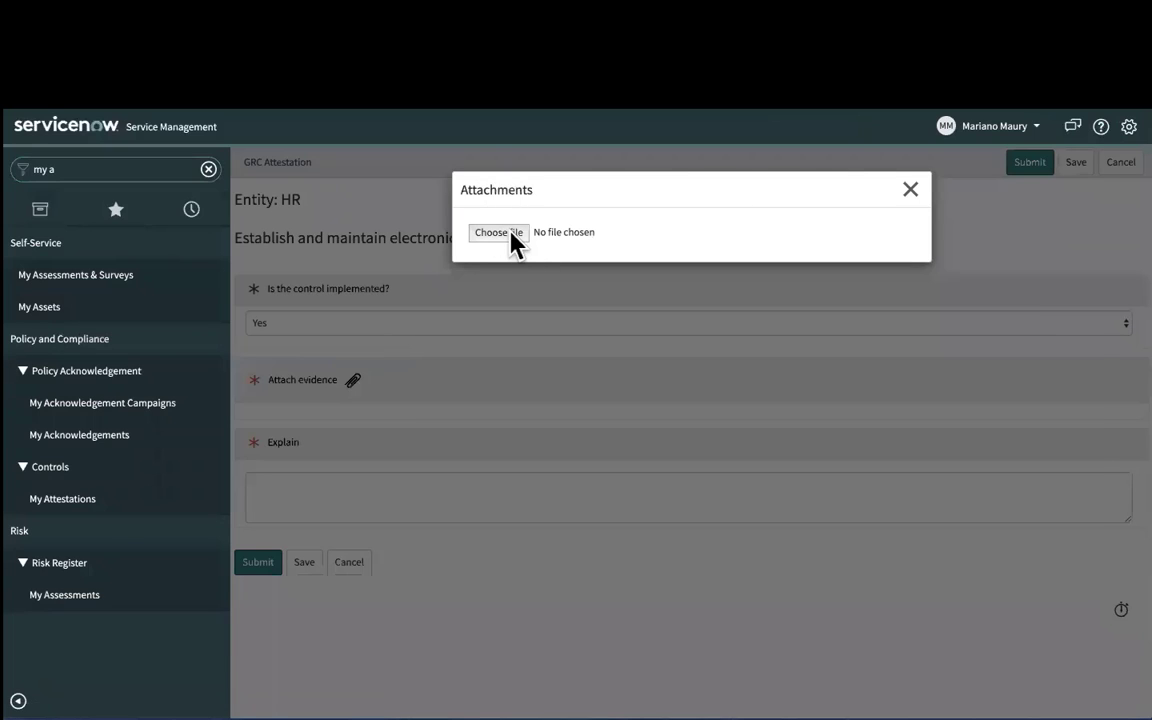
pyautogui.click(500, 232)
pyautogui.doubleClick(351, 156)
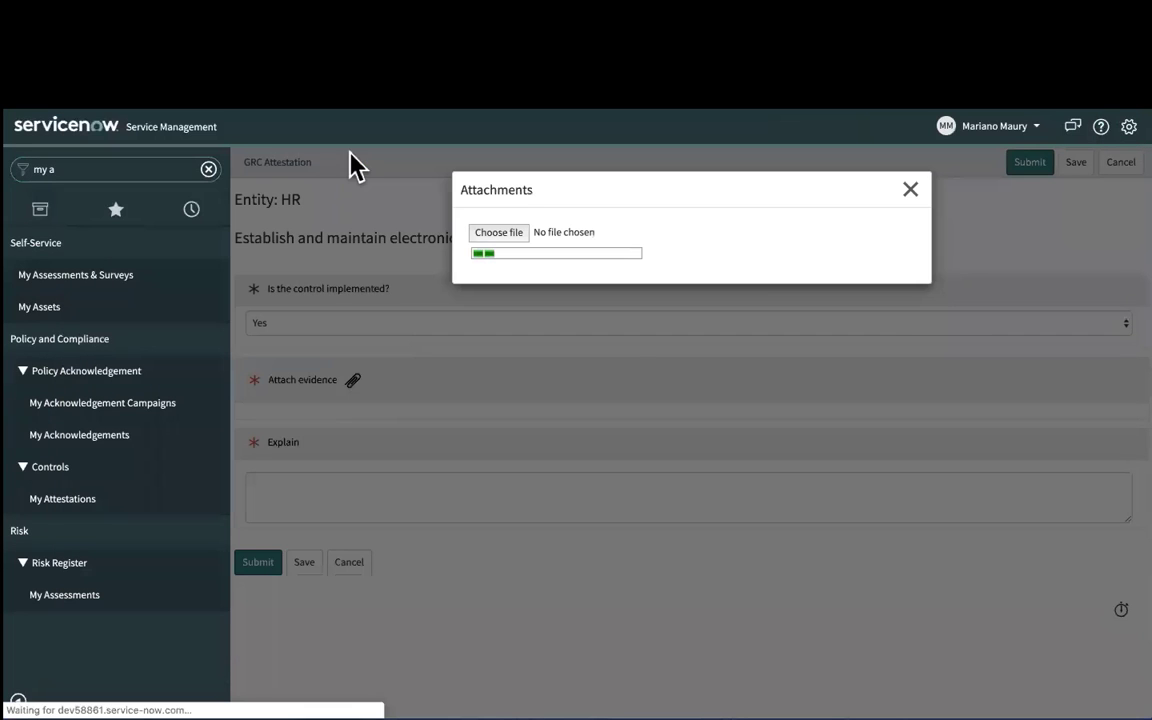
pyautogui.click(911, 190)
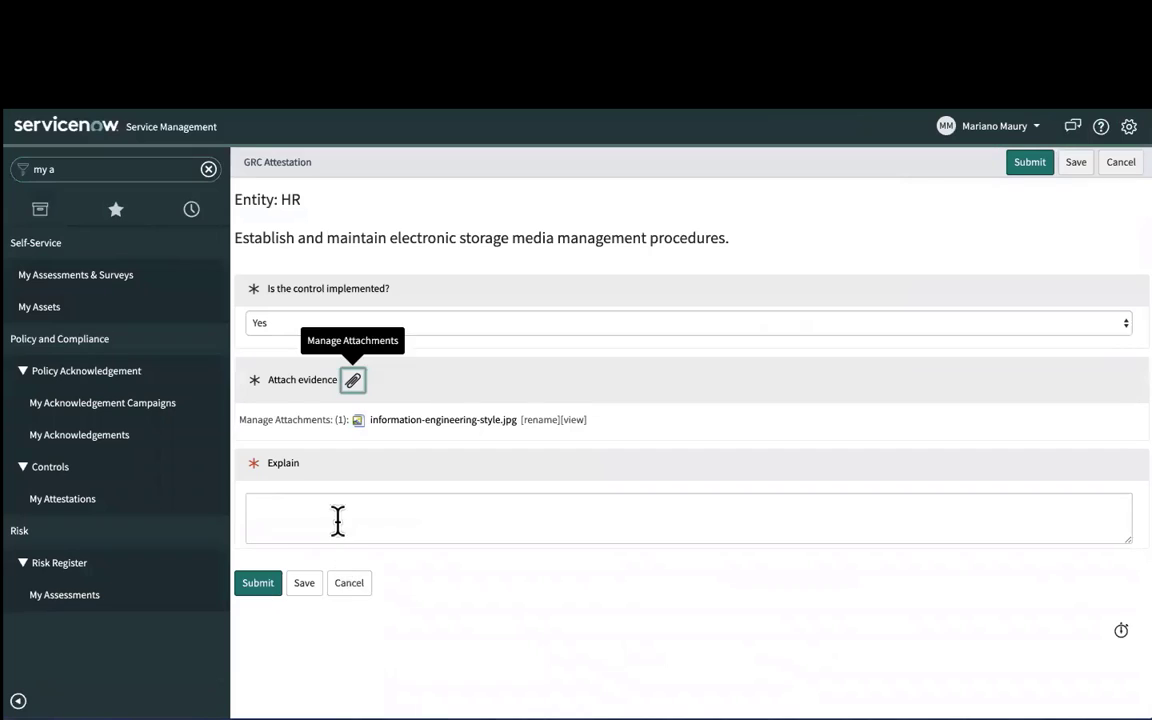
pyautogui.click(337, 520)
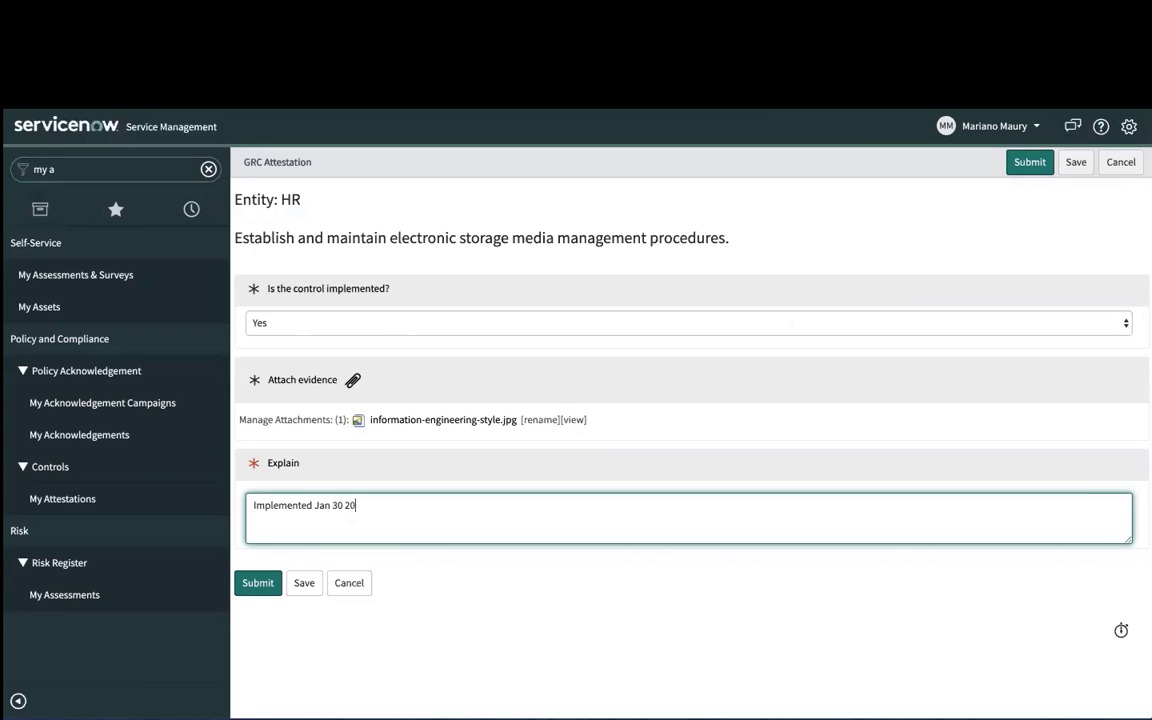
pyautogui.click(1020, 166)
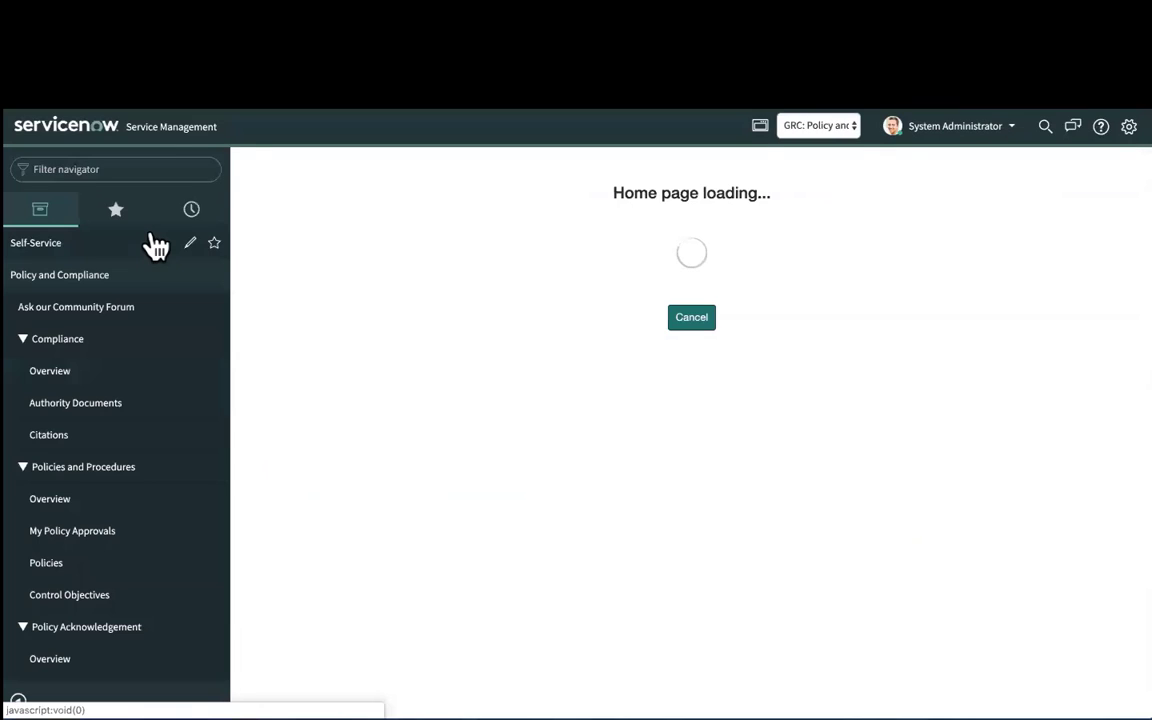
# Step: Reopen the electronic storage media control objective as System Administrator and check the HR control's status after its attestation
pyautogui.click(187, 214)
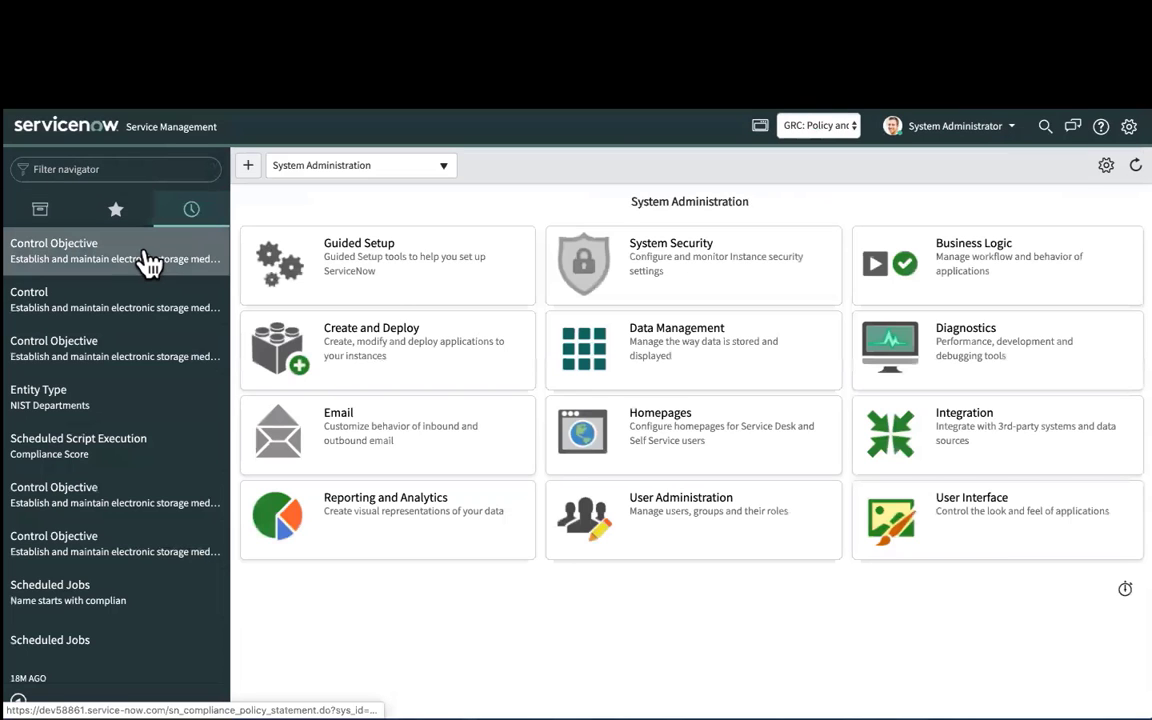
pyautogui.click(148, 258)
pyautogui.scroll(-2, 570, 432)
pyautogui.scroll(-1, 570, 432)
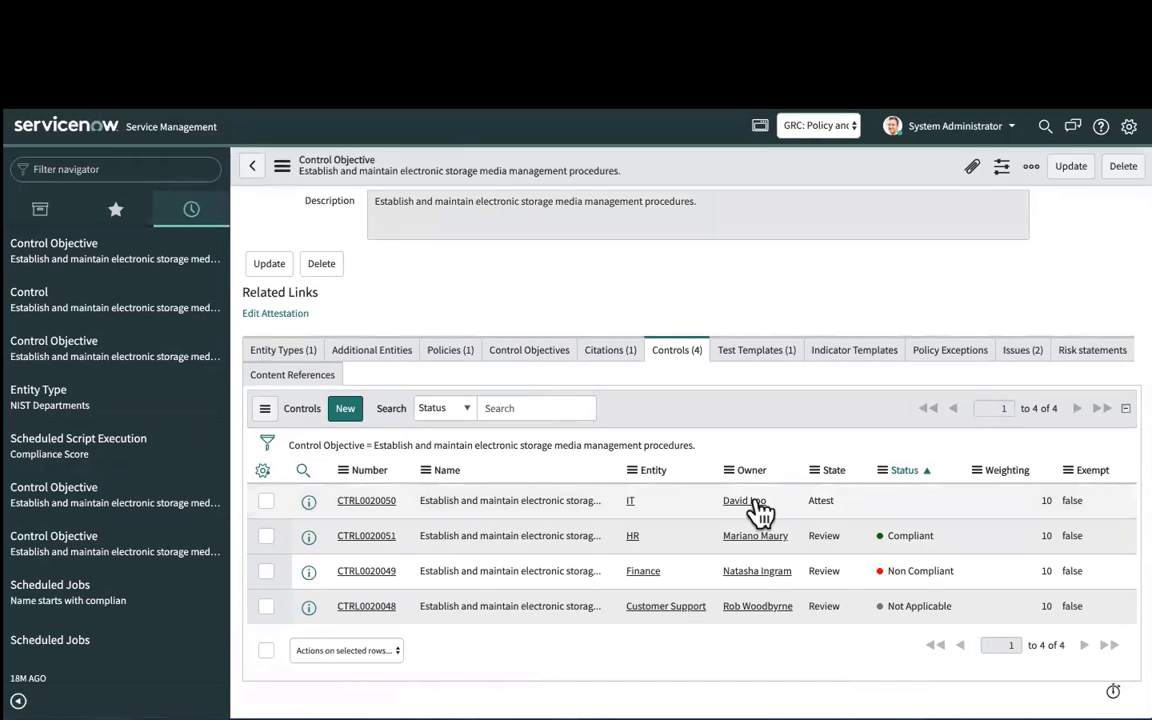
# Step: Impersonate the IT control's owner and start the IT electronic storage media assessment from My Attestations
pyautogui.click(960, 128)
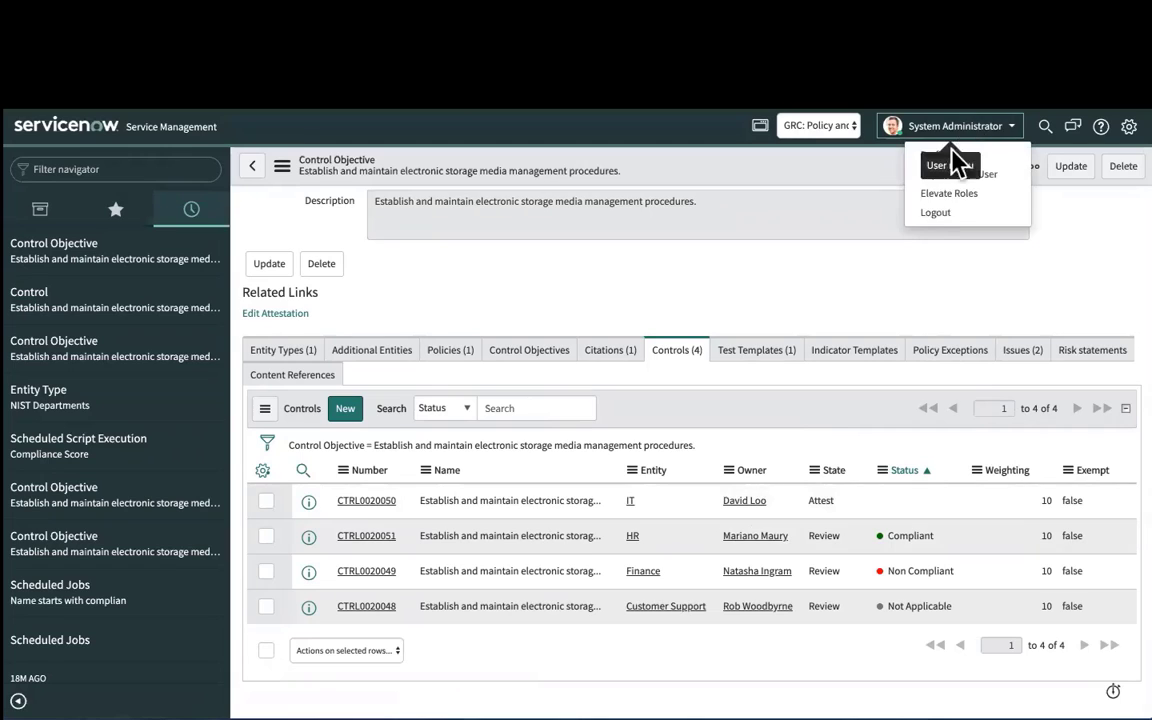
pyautogui.click(948, 177)
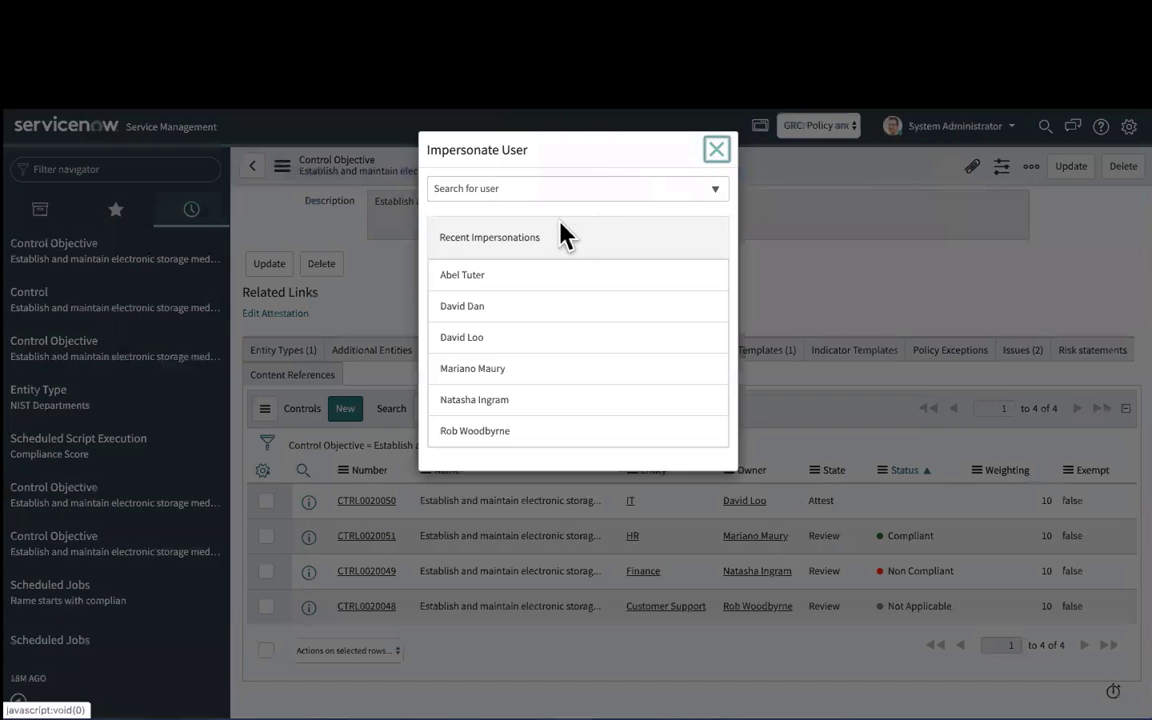
pyautogui.click(530, 345)
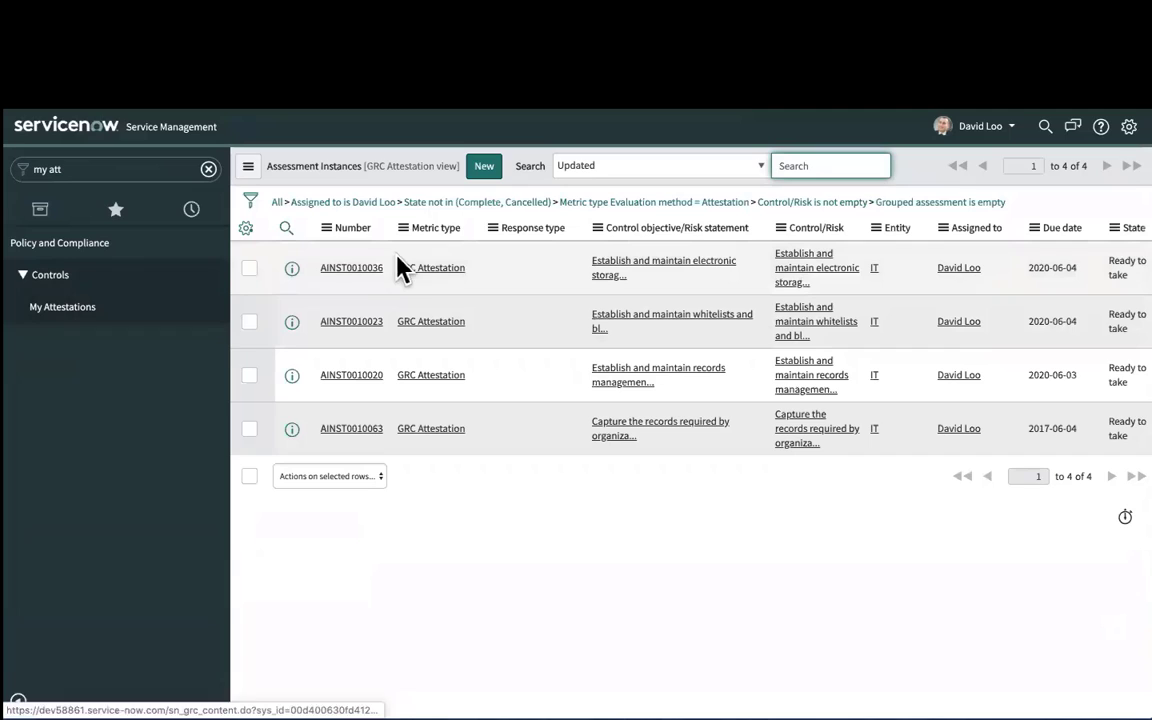
pyautogui.click(351, 268)
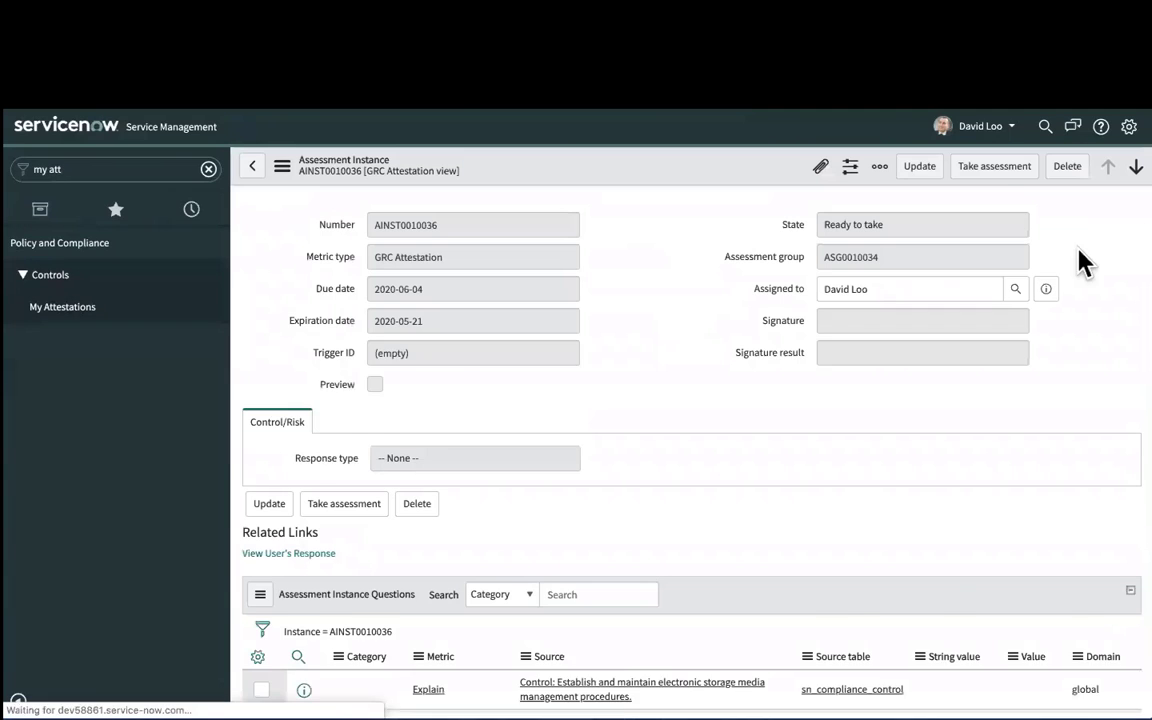
pyautogui.click(995, 166)
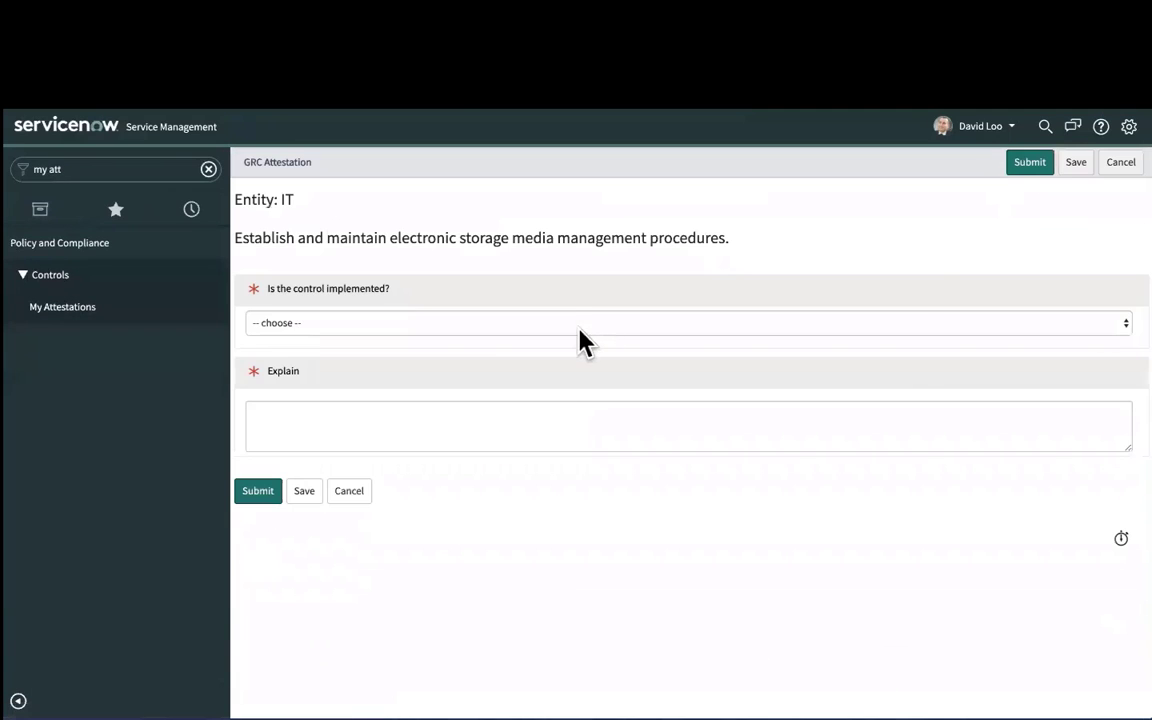
# Step: Mark the IT control as implemented (Yes) and attach information-engineering-style.jpg as evidence
pyautogui.click(560, 322)
pyautogui.click(532, 351)
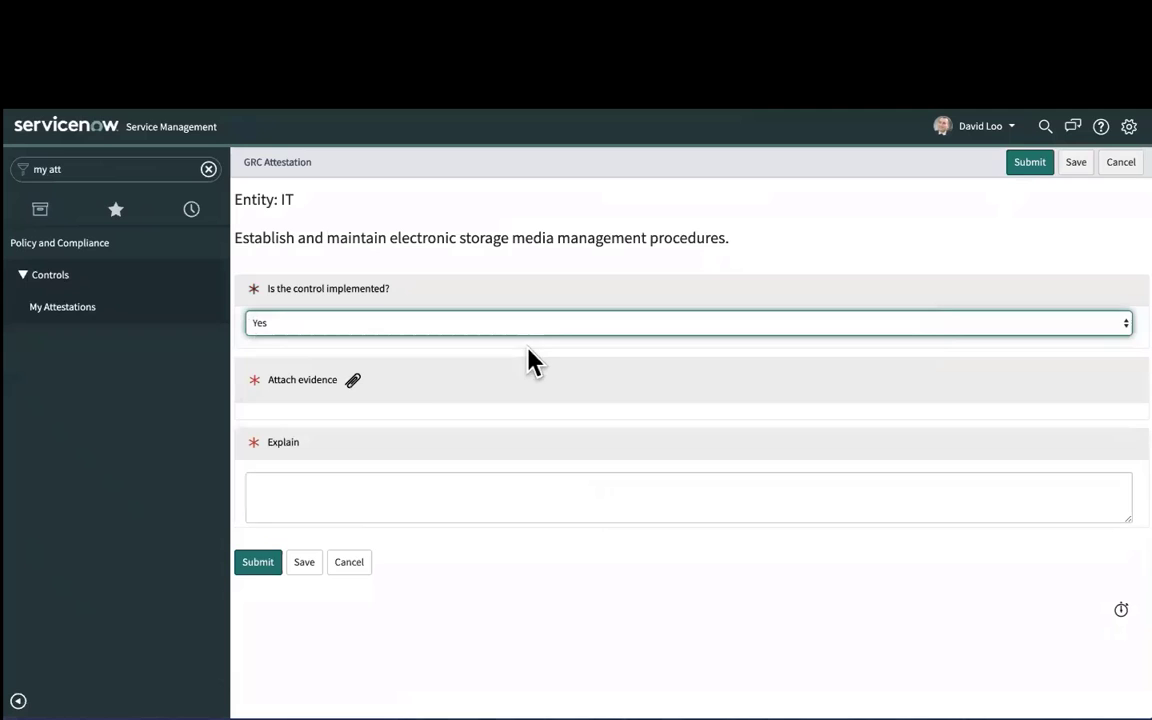
pyautogui.click(354, 381)
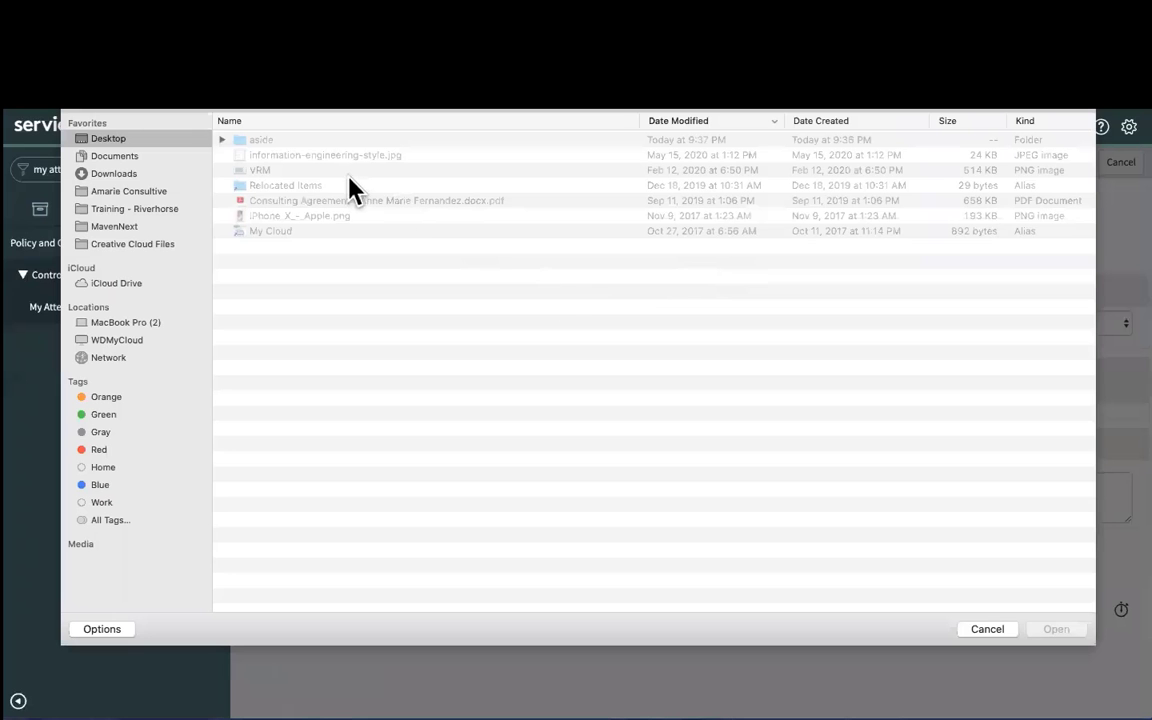
pyautogui.doubleClick(311, 140)
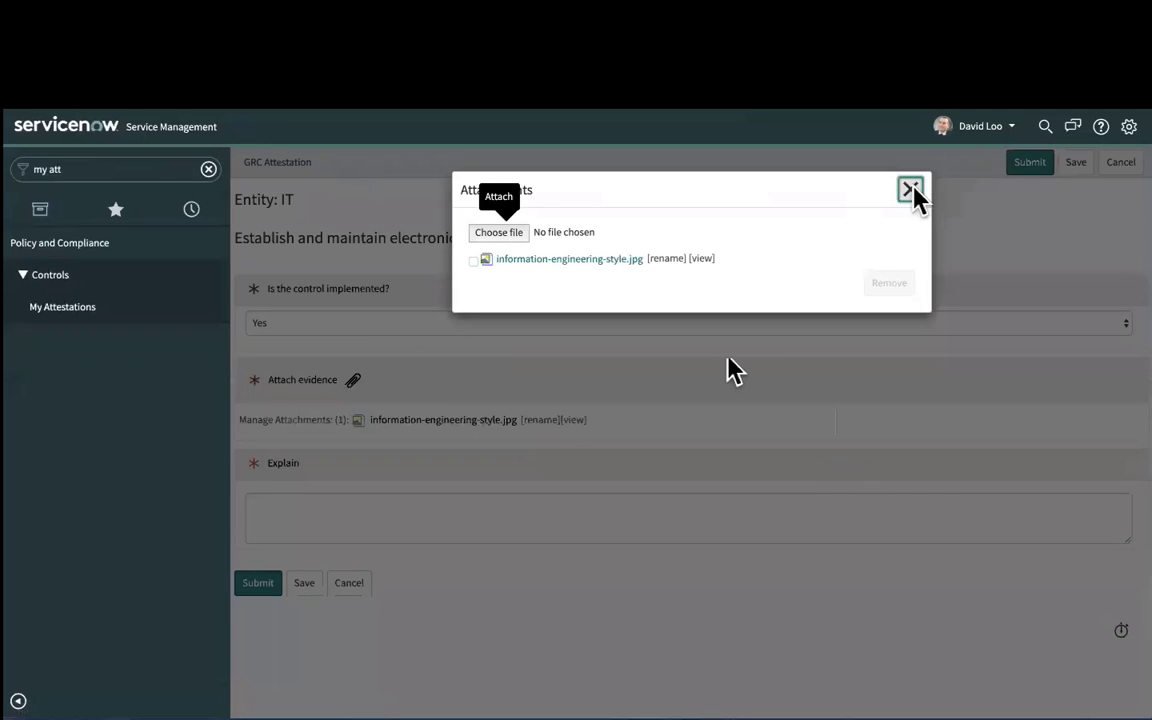
pyautogui.click(910, 189)
# Step: Enter the explanation "Implmented last year 2.20.2019" and submit the IT attestation
pyautogui.click(414, 522)
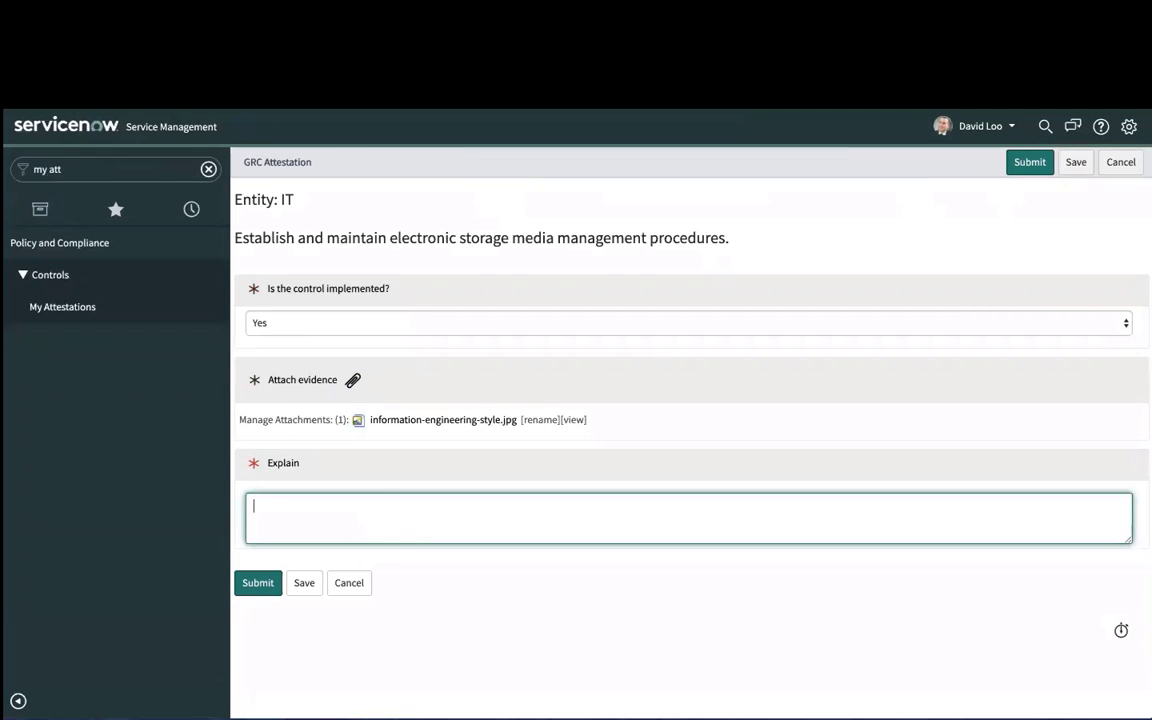
pyautogui.write('last year 2.20.2029')
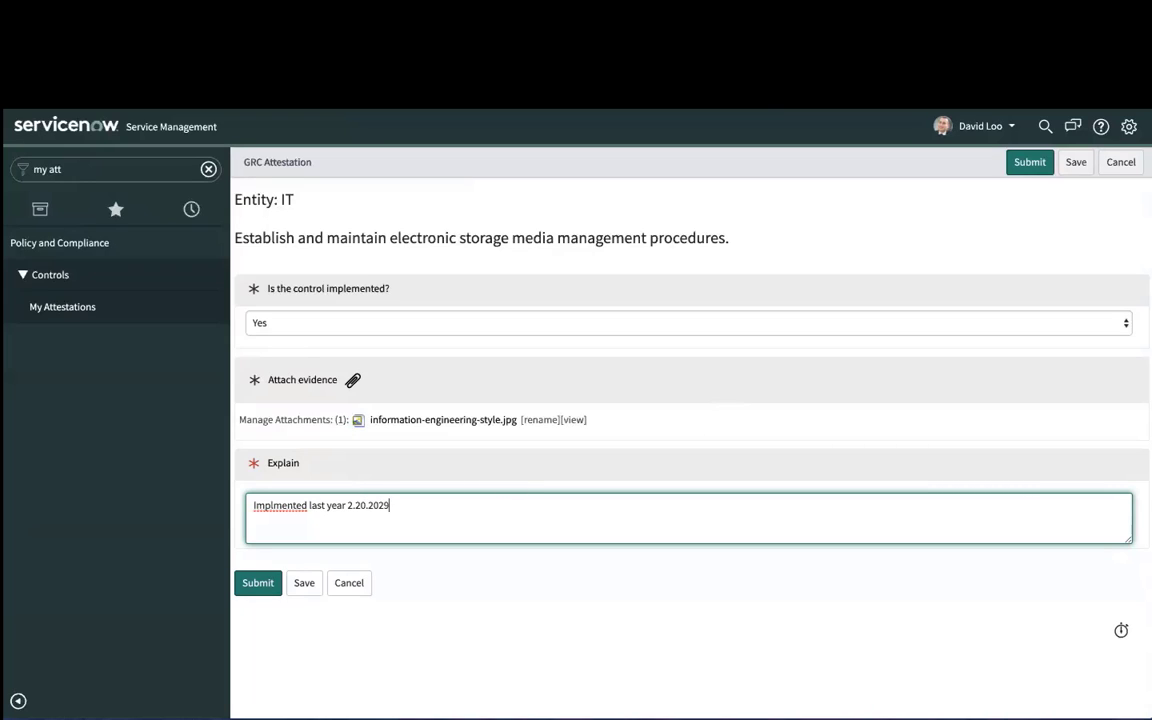
pyautogui.press('BackSpace')
pyautogui.press('BackSpace')
pyautogui.write('1')
pyautogui.click(1028, 166)
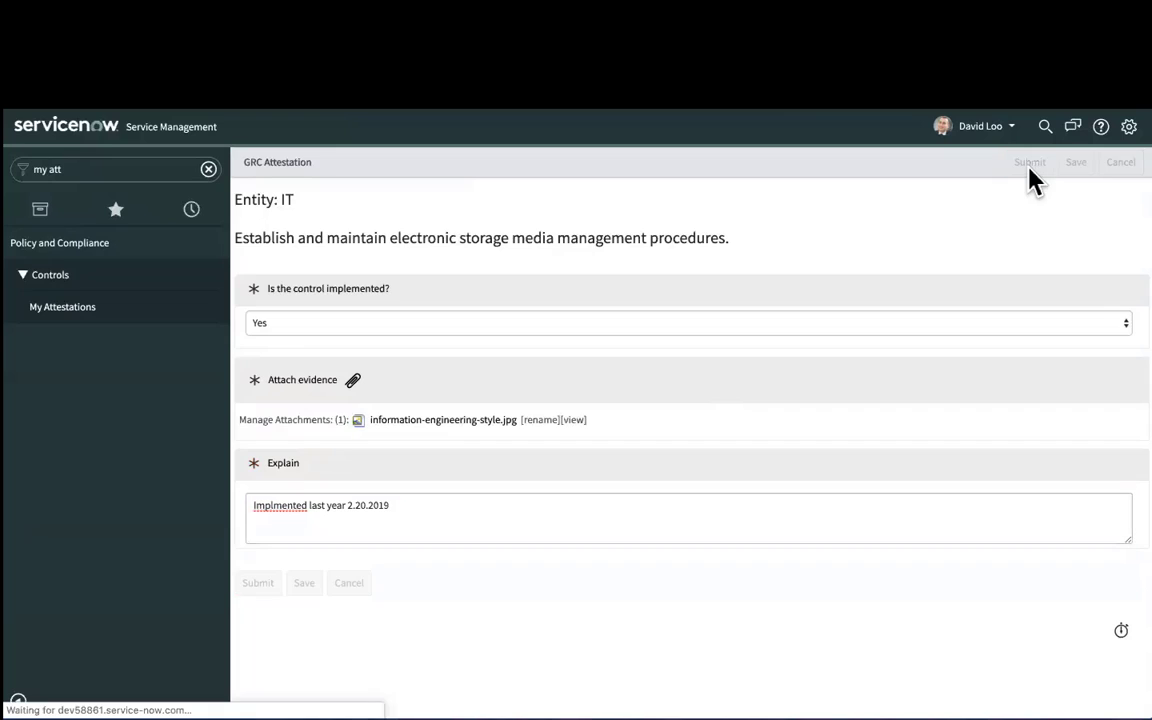
# Step: End the impersonation and review the control objective's control statuses and compliance score after the IT attestation
pyautogui.click(1004, 136)
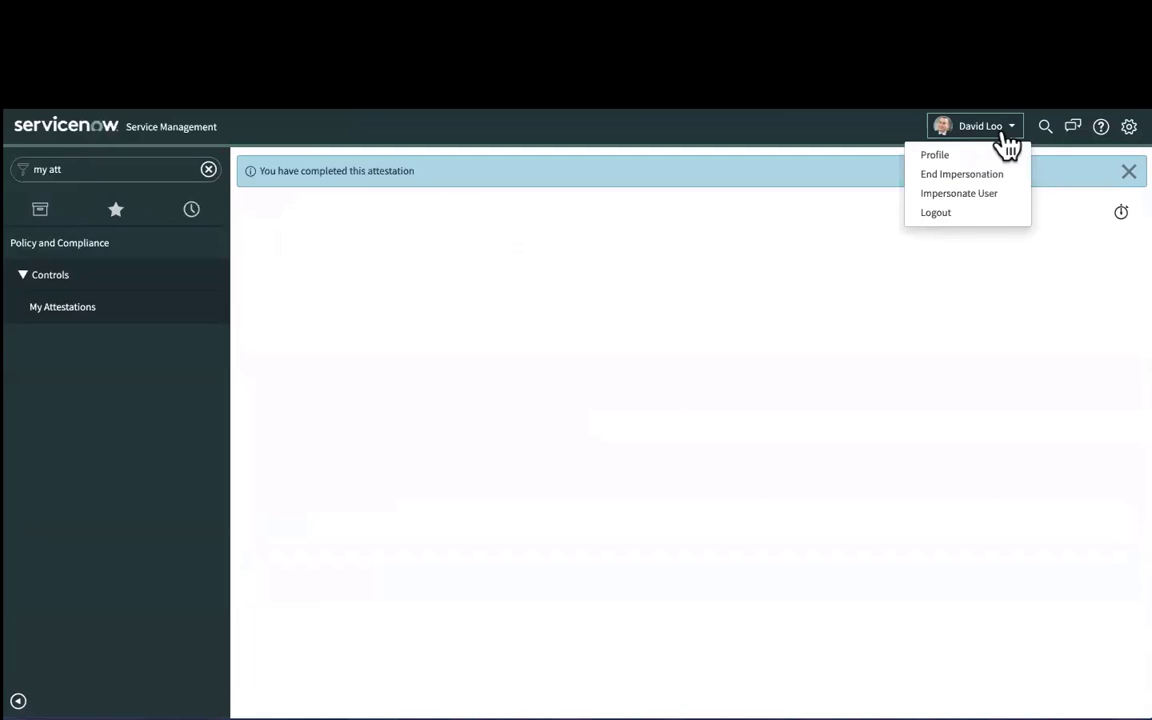
pyautogui.click(965, 174)
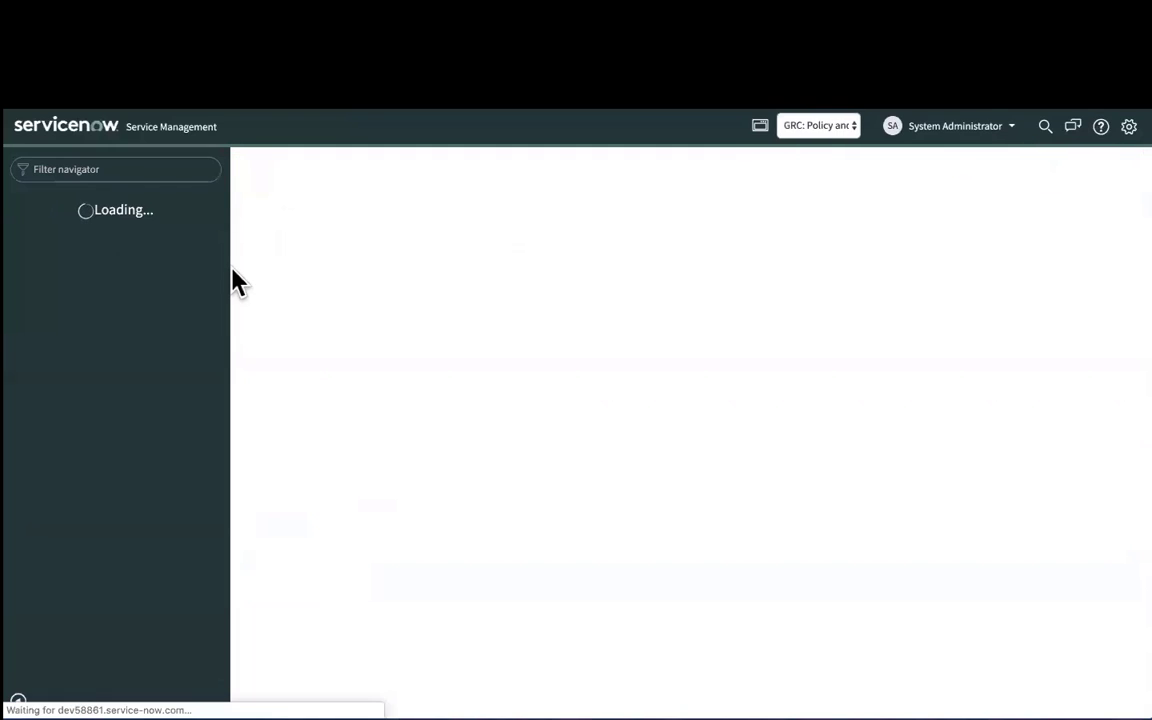
pyautogui.click(191, 212)
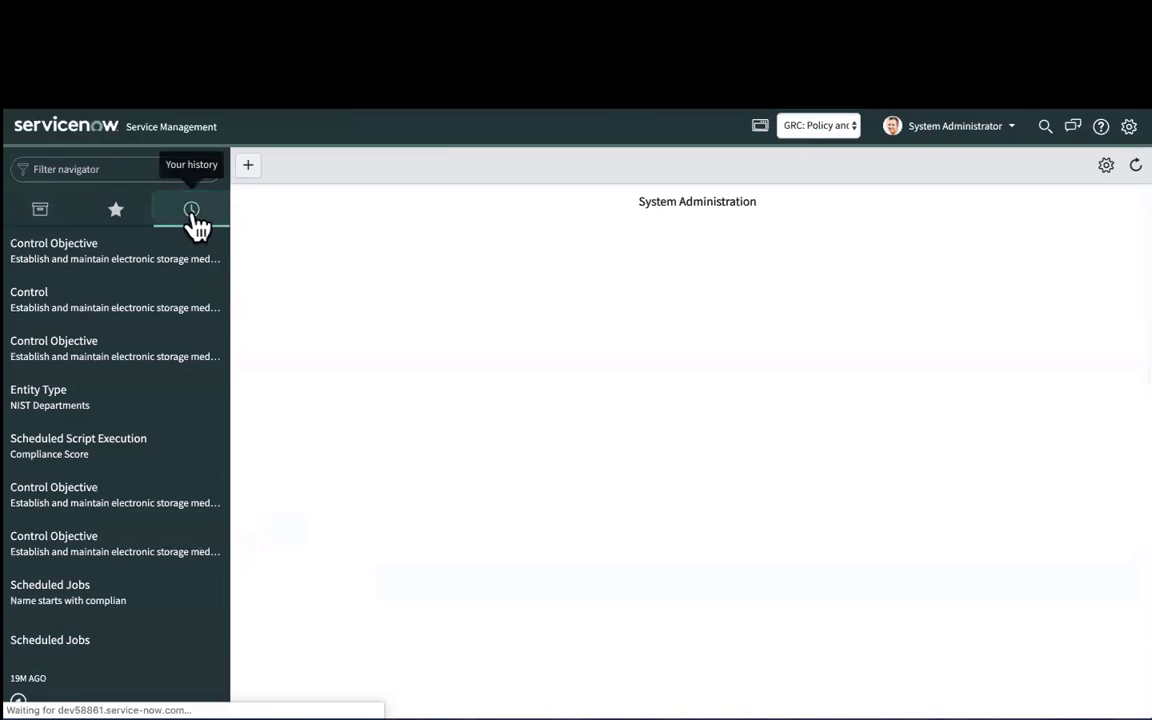
pyautogui.click(118, 268)
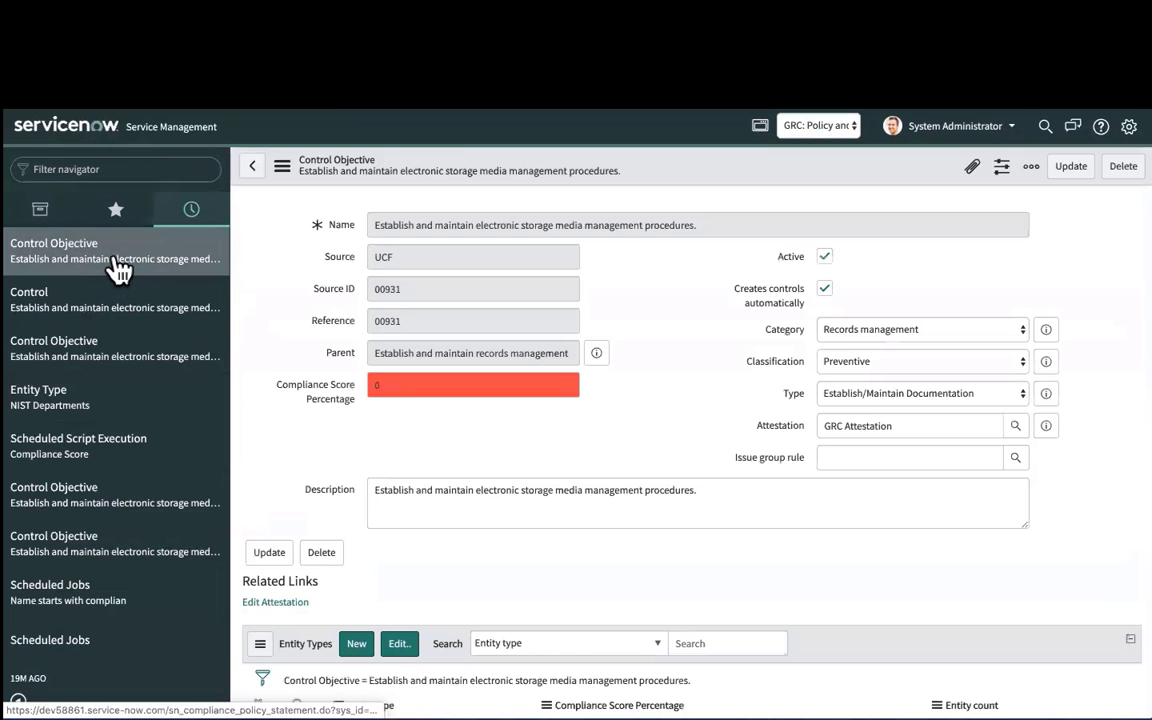
pyautogui.scroll(-1, 686, 517)
pyautogui.scroll(-3, 580, 460)
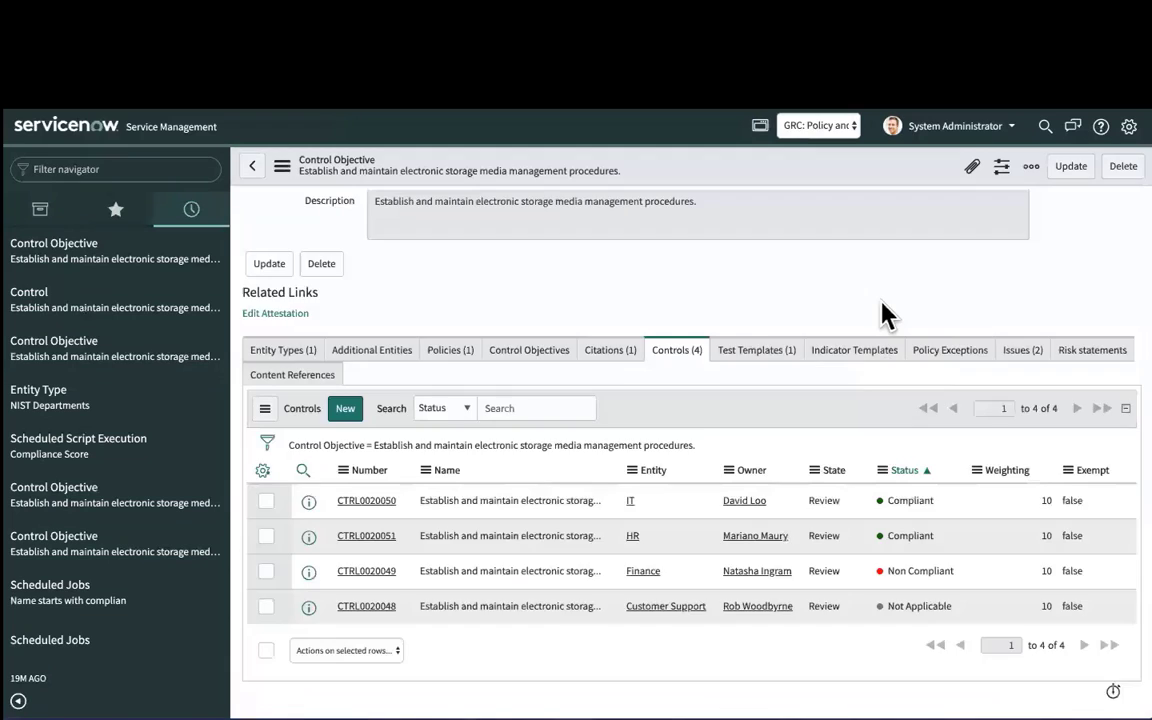
pyautogui.scroll(3, 881, 300)
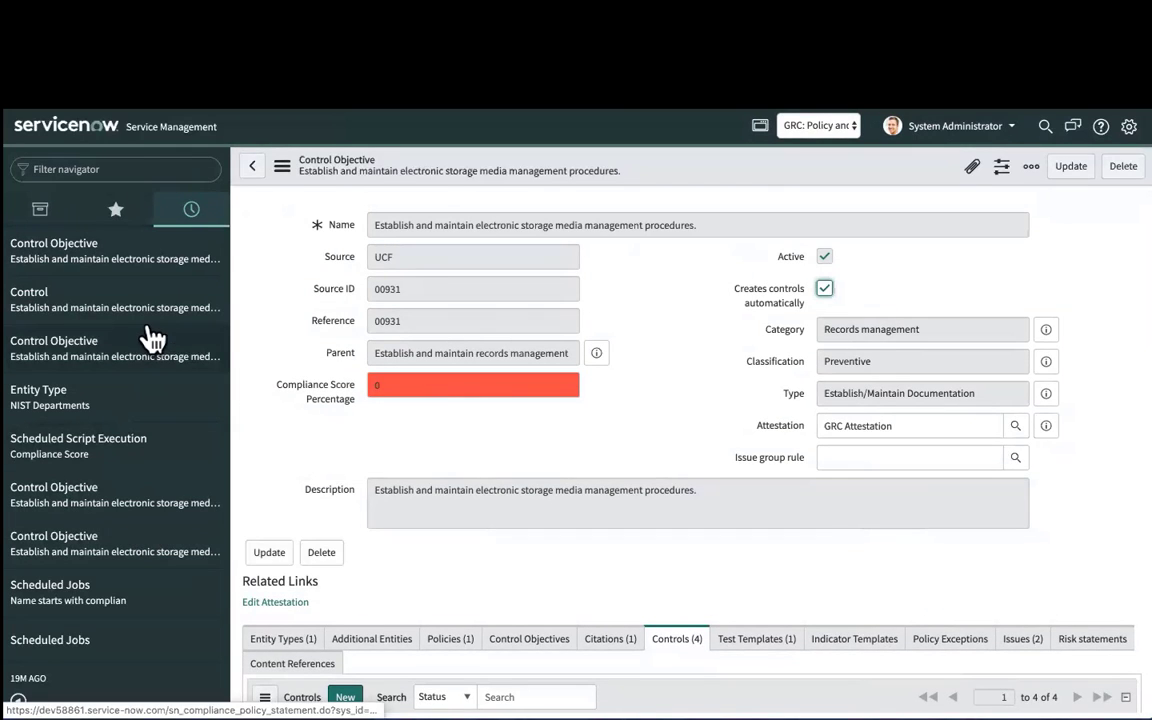
# Step: Execute the Compliance Score scheduled script immediately, then save and reload the control objective to refresh its compliance score percentage
pyautogui.click(115, 455)
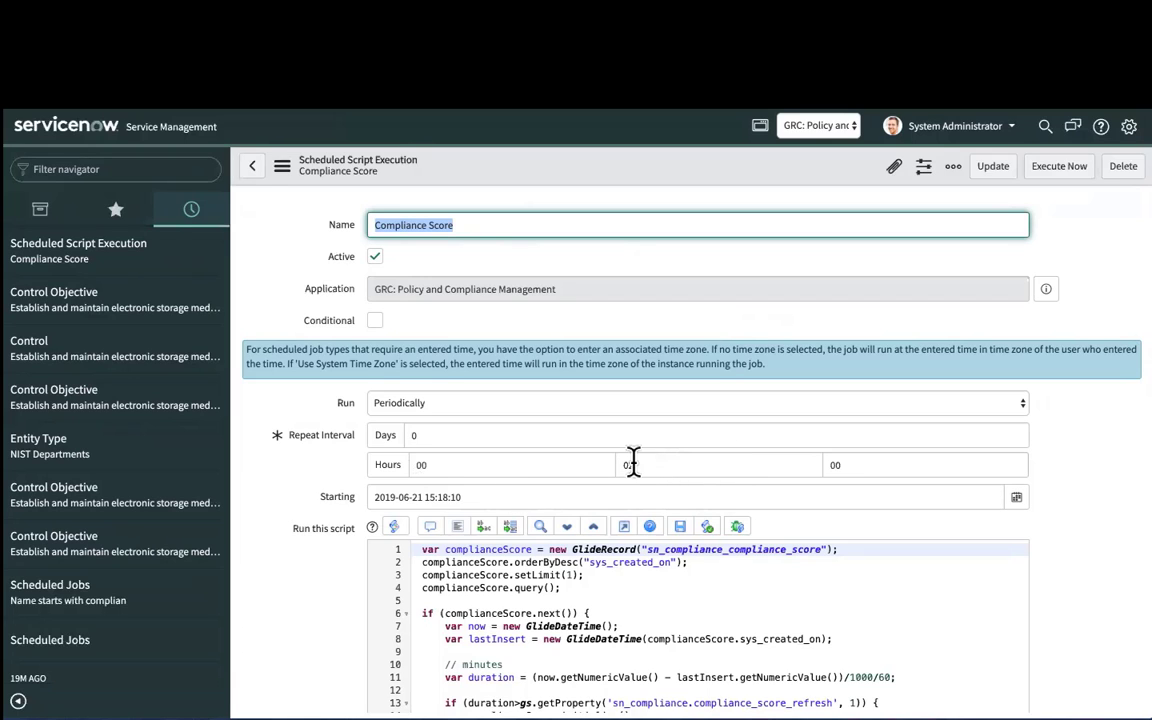
pyautogui.click(1072, 170)
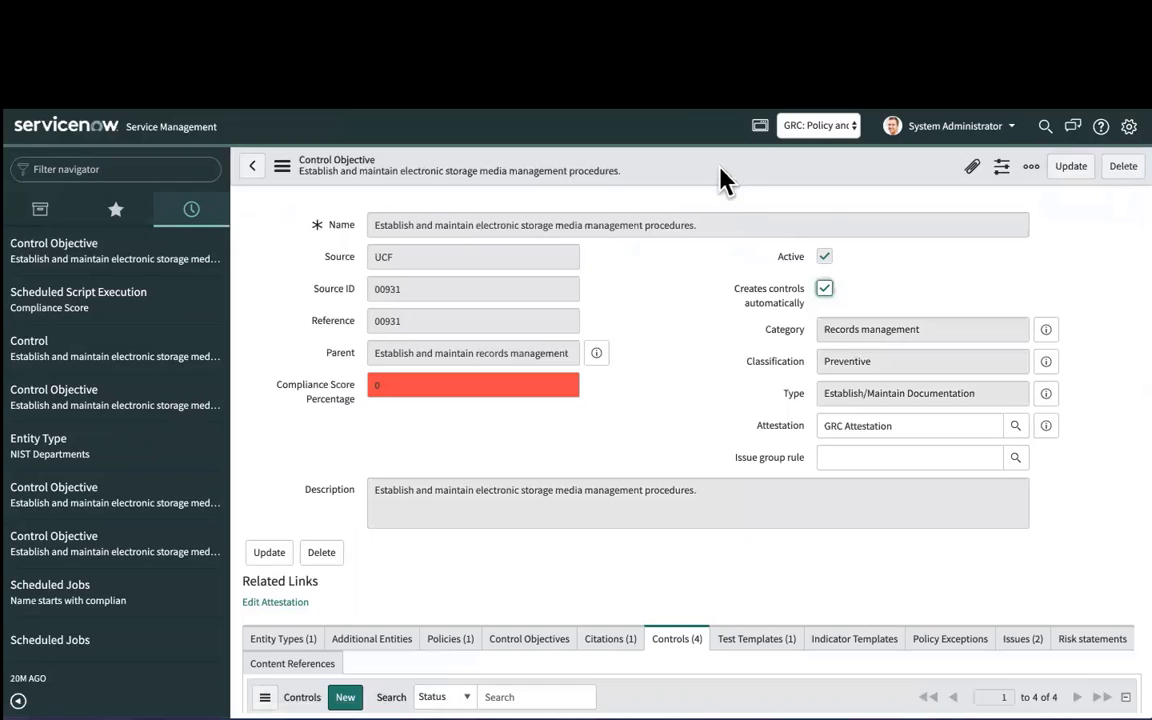
pyautogui.rightClick(718, 175)
pyautogui.click(742, 177)
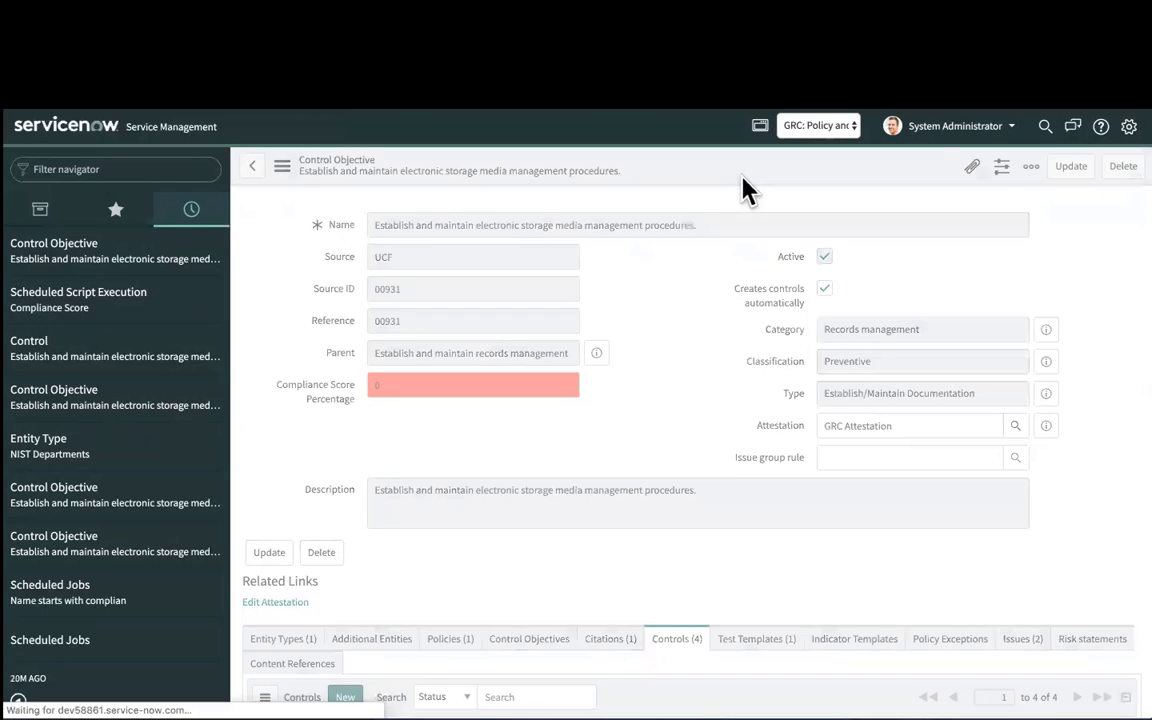
pyautogui.rightClick(741, 162)
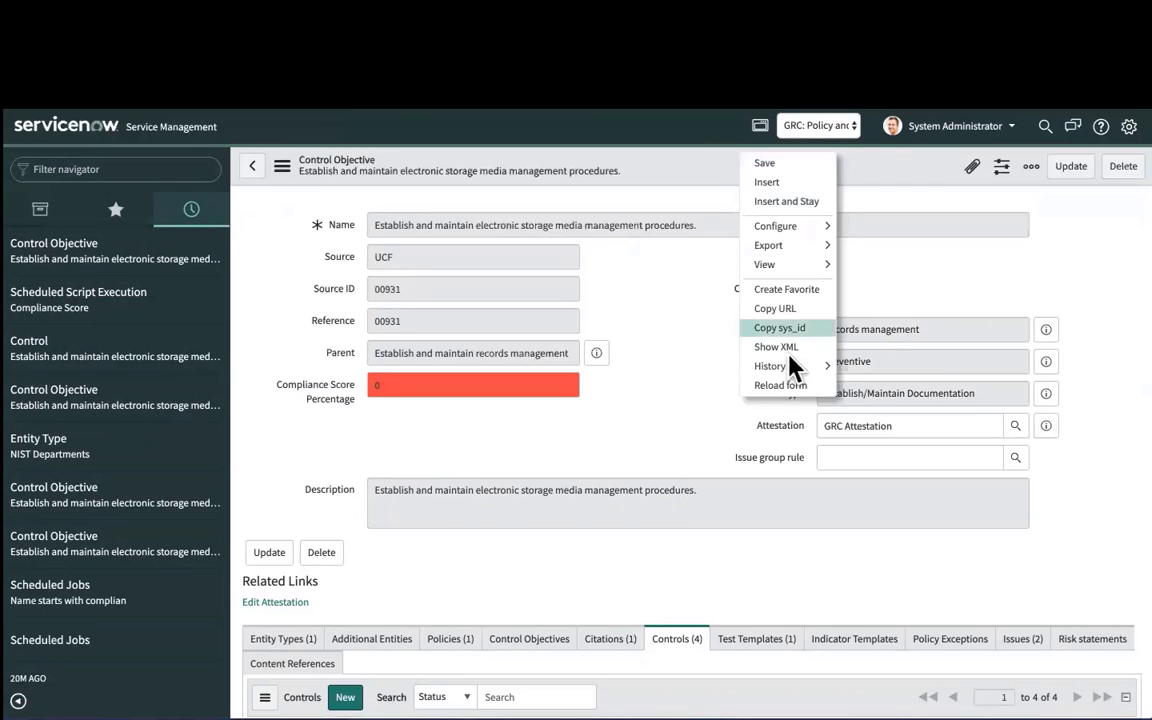
pyautogui.click(775, 385)
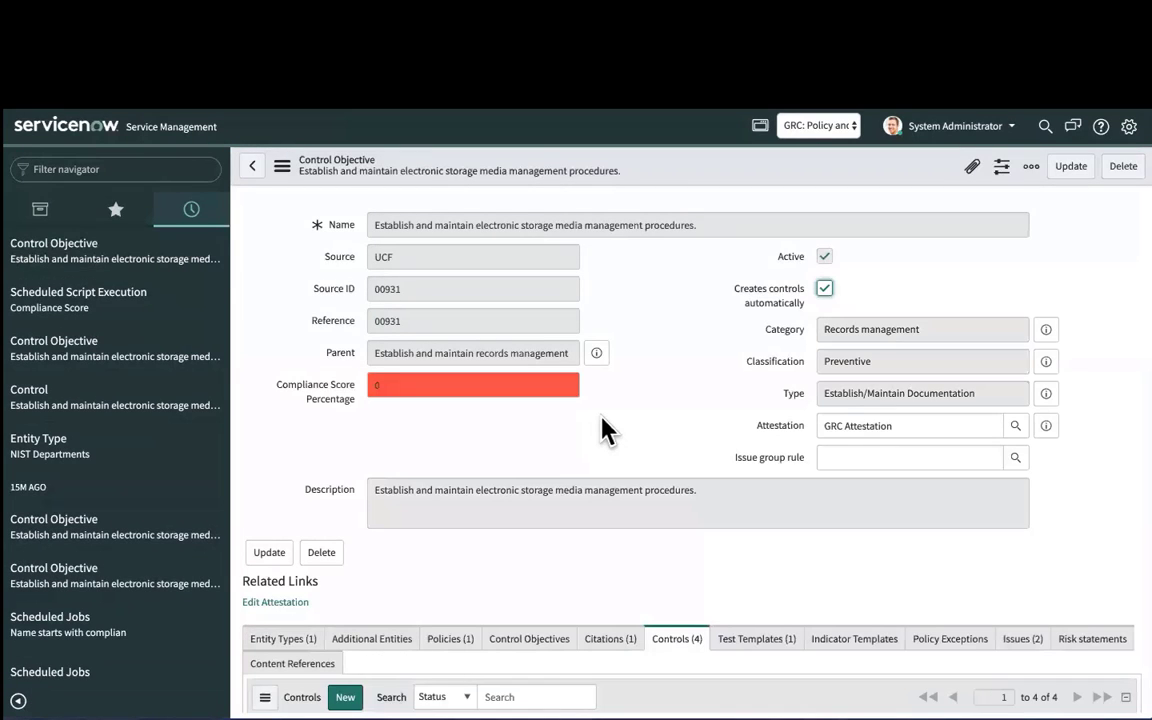
pyautogui.rightClick(691, 182)
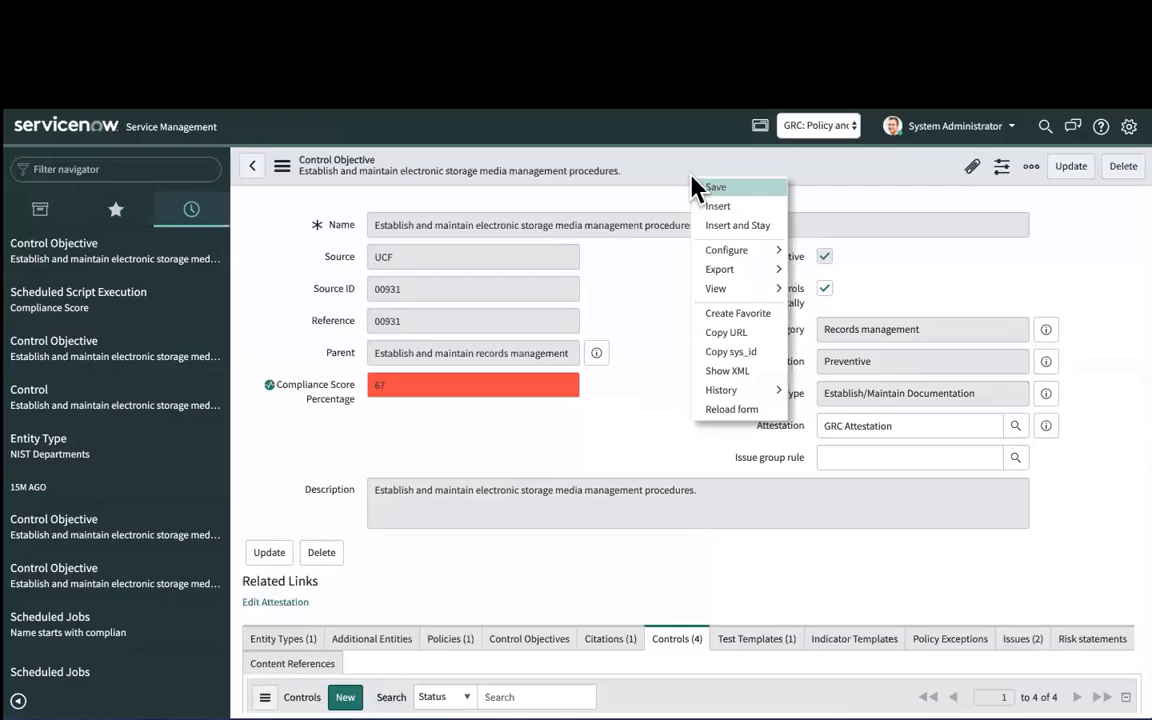
pyautogui.click(717, 408)
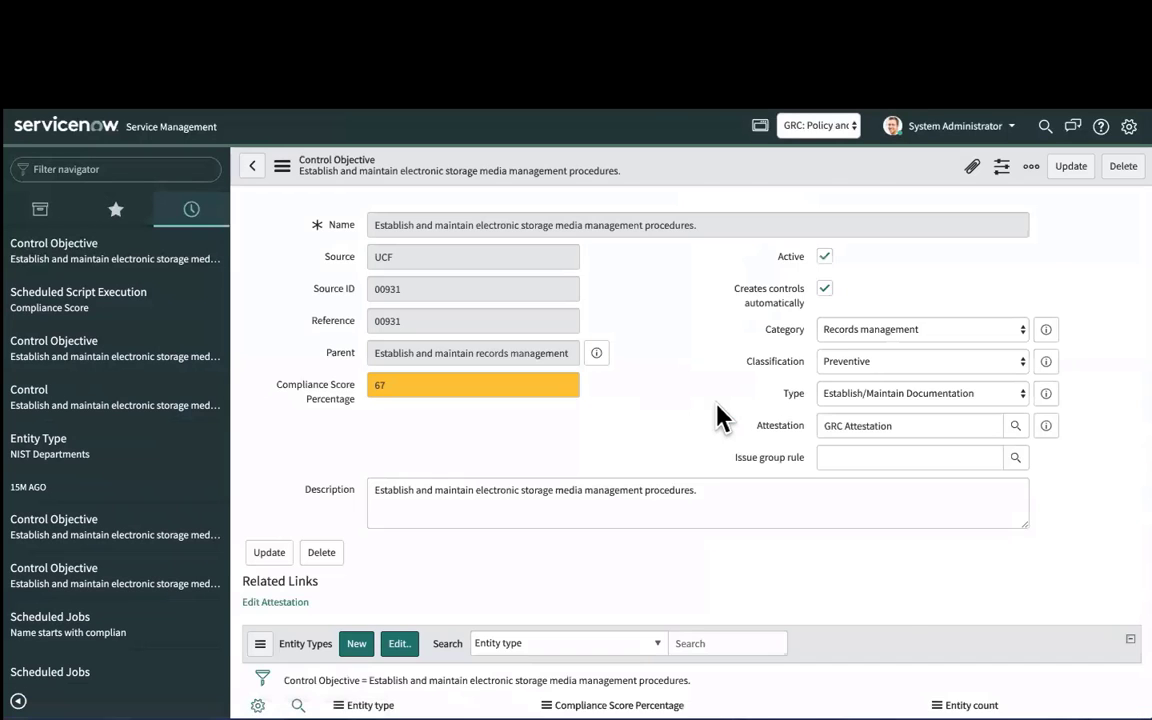
# Step: Compare the control objective's compliance score percentage with the statuses of its four departmental controls
pyautogui.scroll(-3, 717, 416)
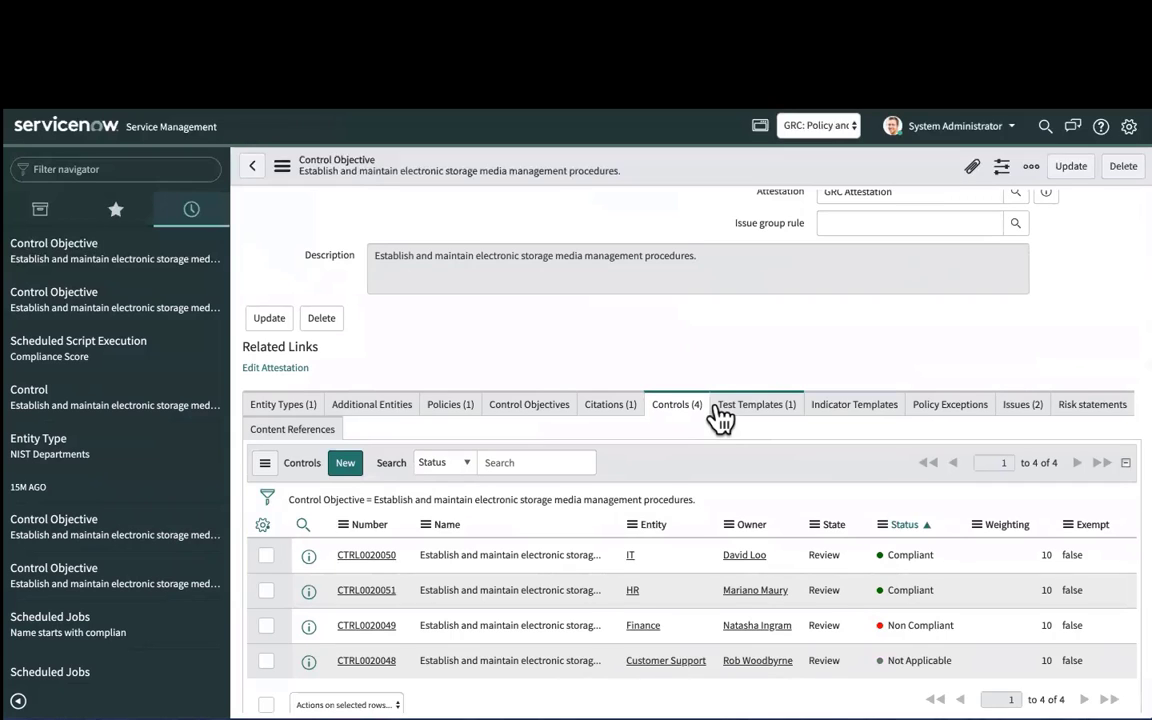
pyautogui.scroll(2, 720, 418)
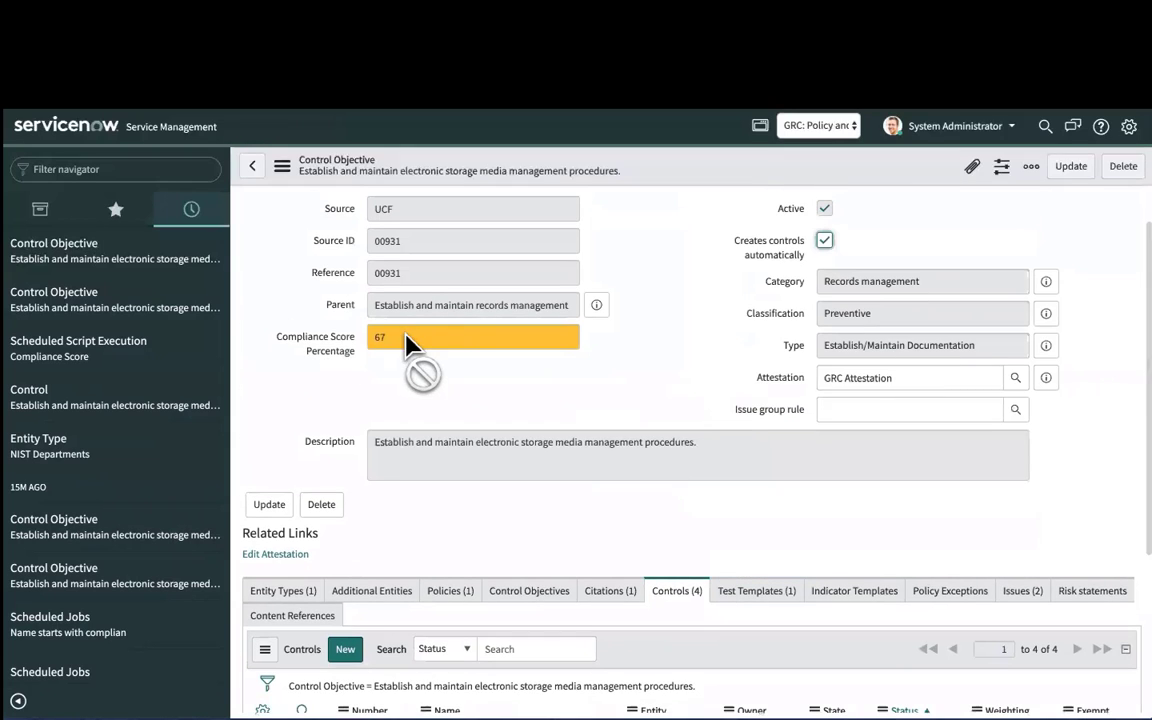
pyautogui.scroll(-2, 705, 494)
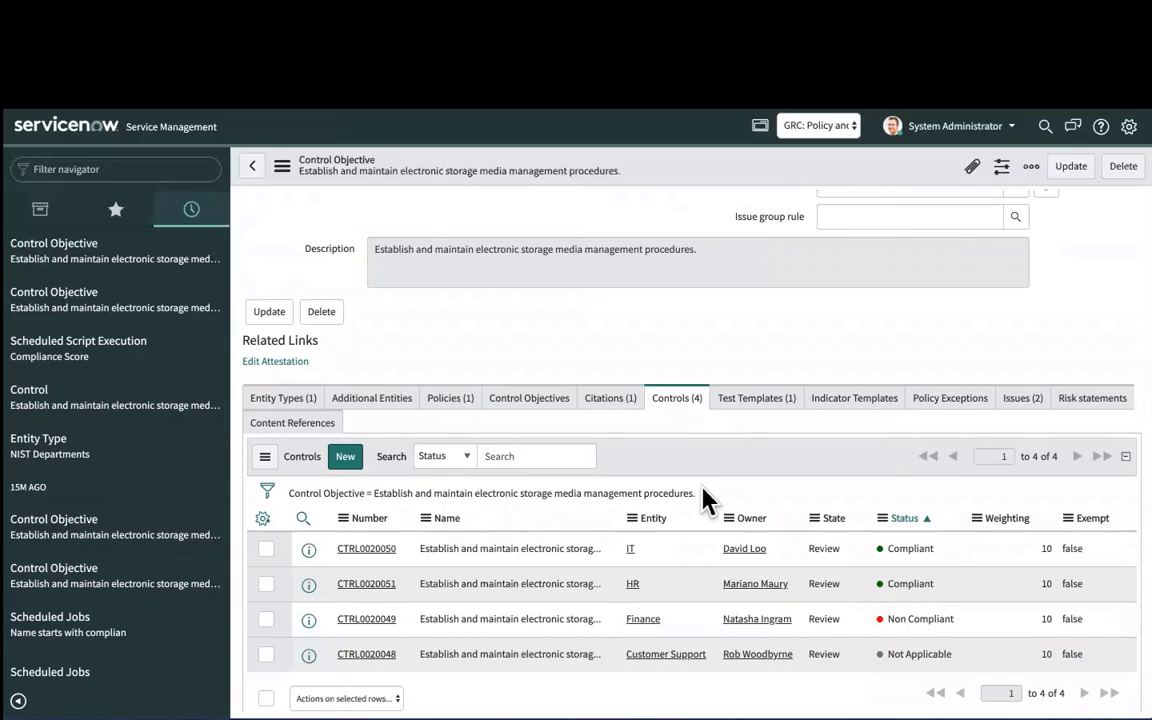
# Step: Examine the weightings of the four departmental controls against the control objective's compliance score percentage
pyautogui.moveTo(1040, 558); pyautogui.dragTo(1040, 600)
pyautogui.click(1037, 590)
pyautogui.click(1037, 546)
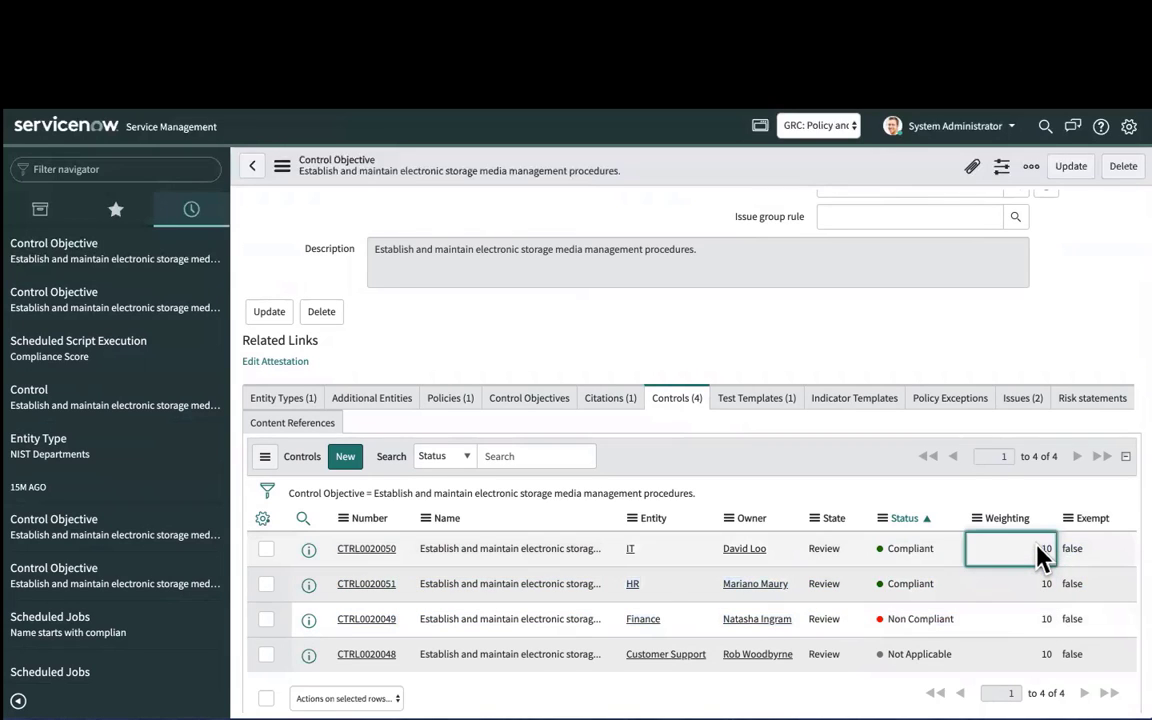
pyautogui.click(1037, 590)
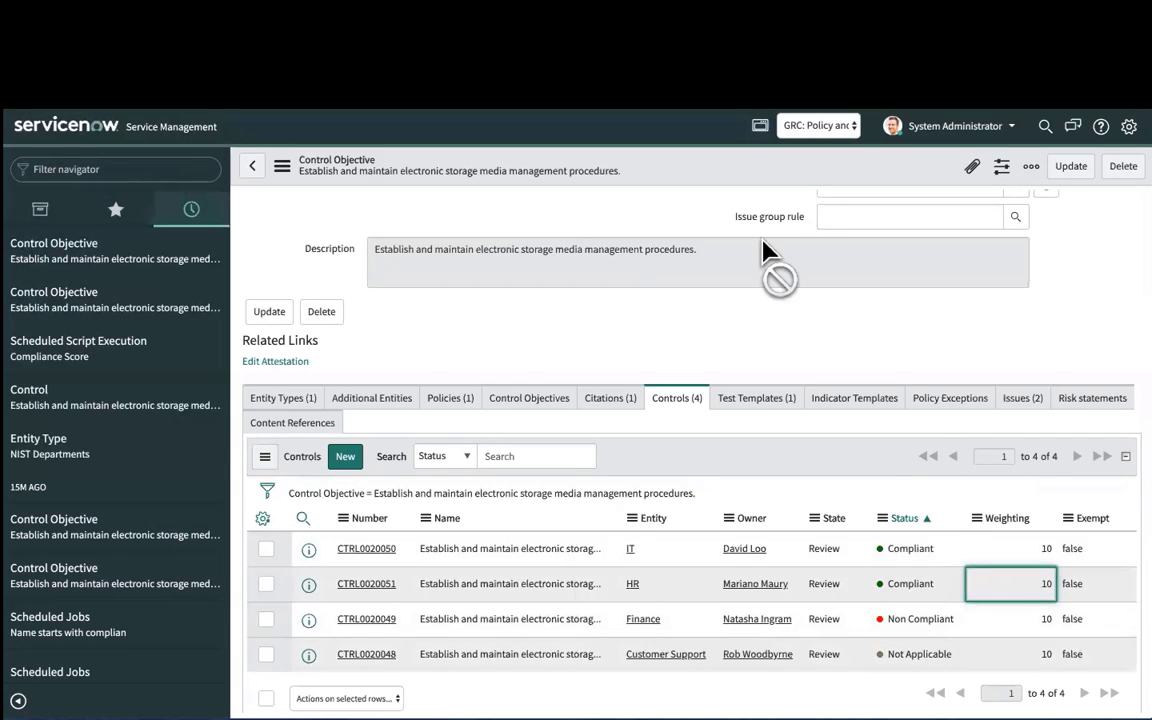
pyautogui.scroll(2, 764, 260)
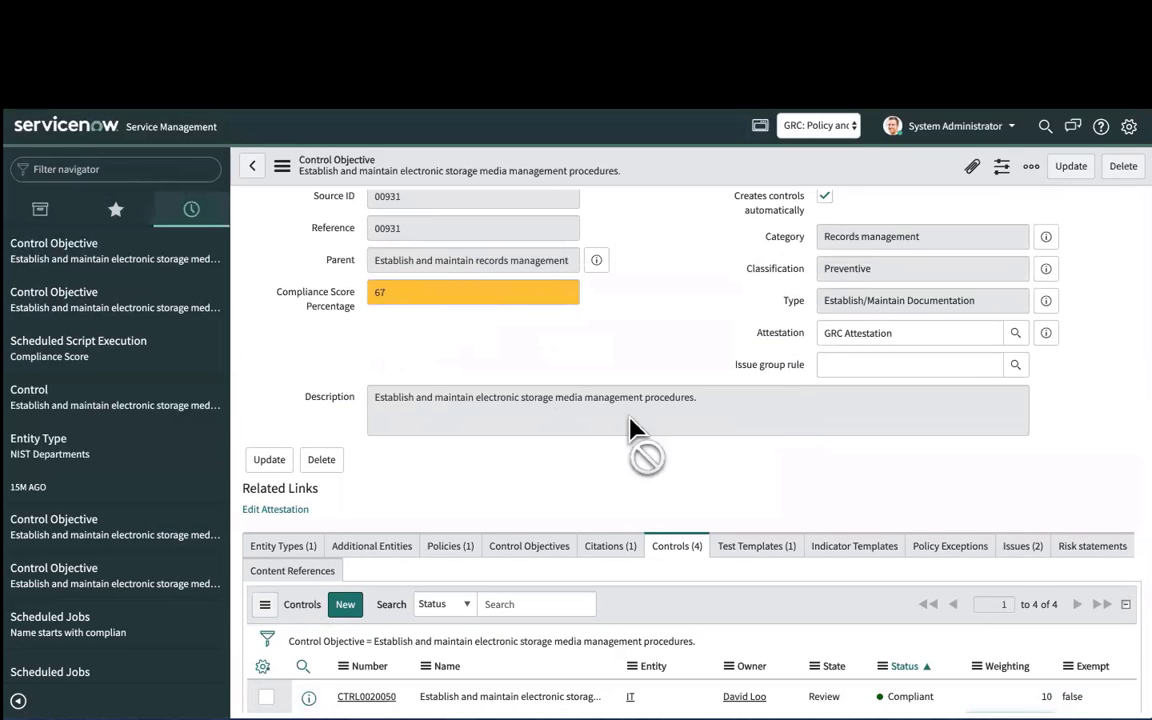
pyautogui.scroll(-2, 630, 428)
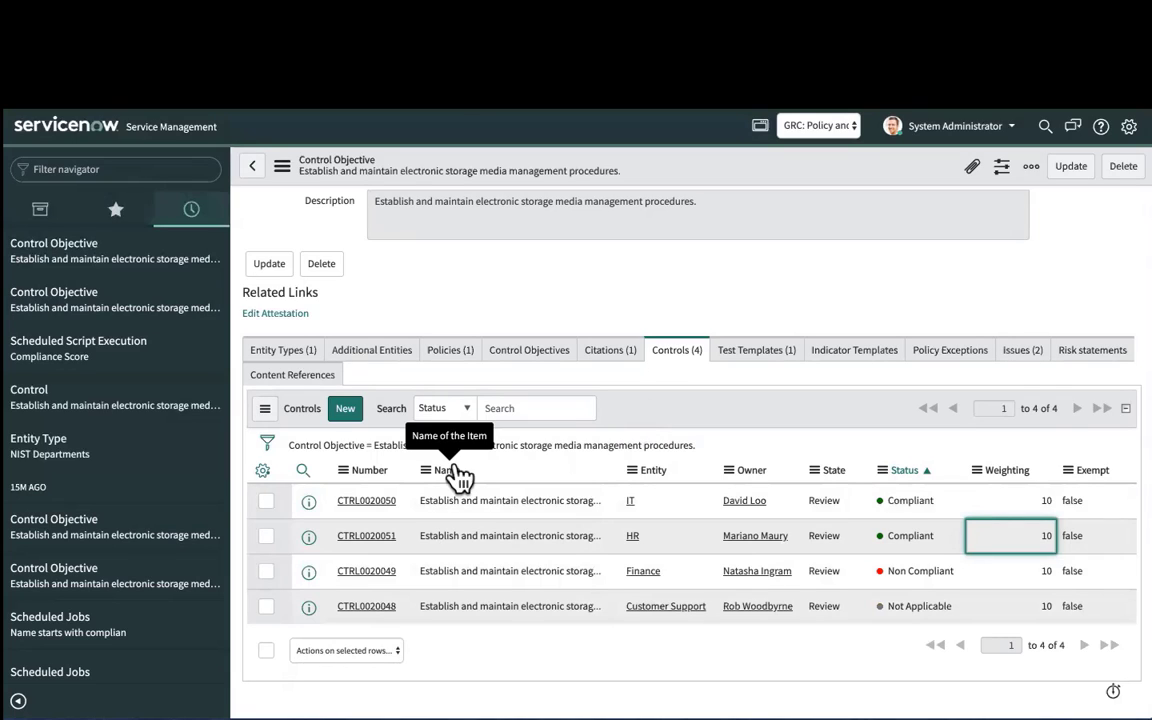
# Step: Open the IT department's control from the control objective and return it to draft
pyautogui.click(372, 502)
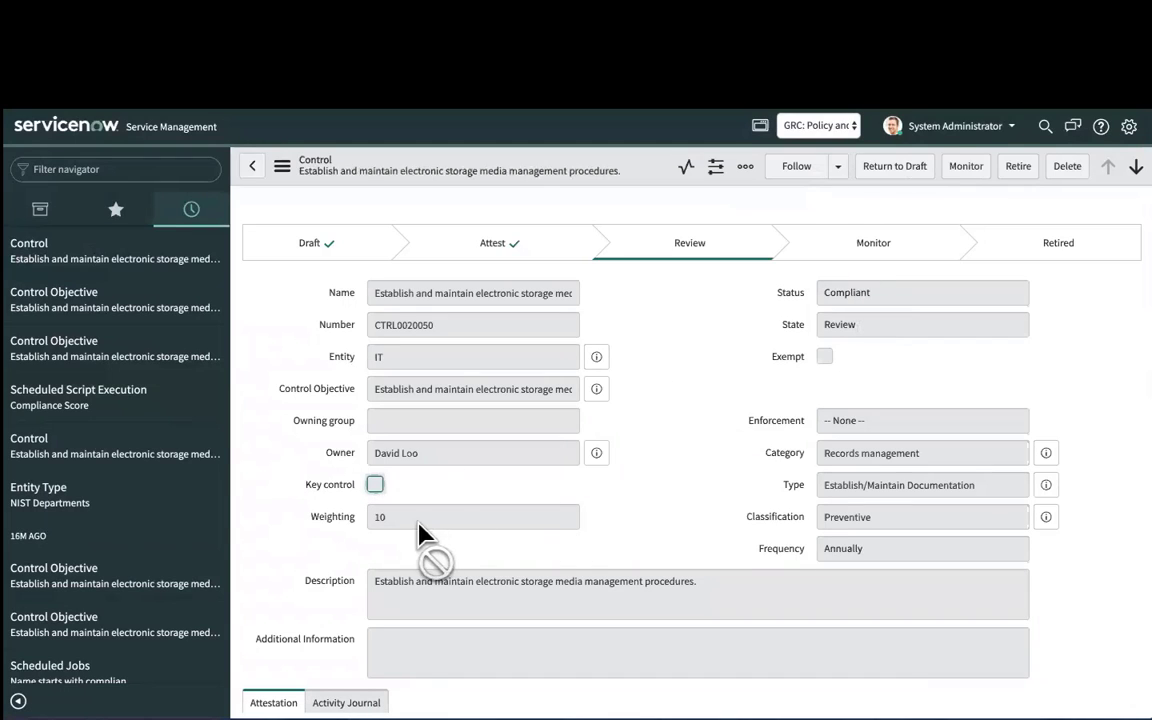
pyautogui.press('Tab')
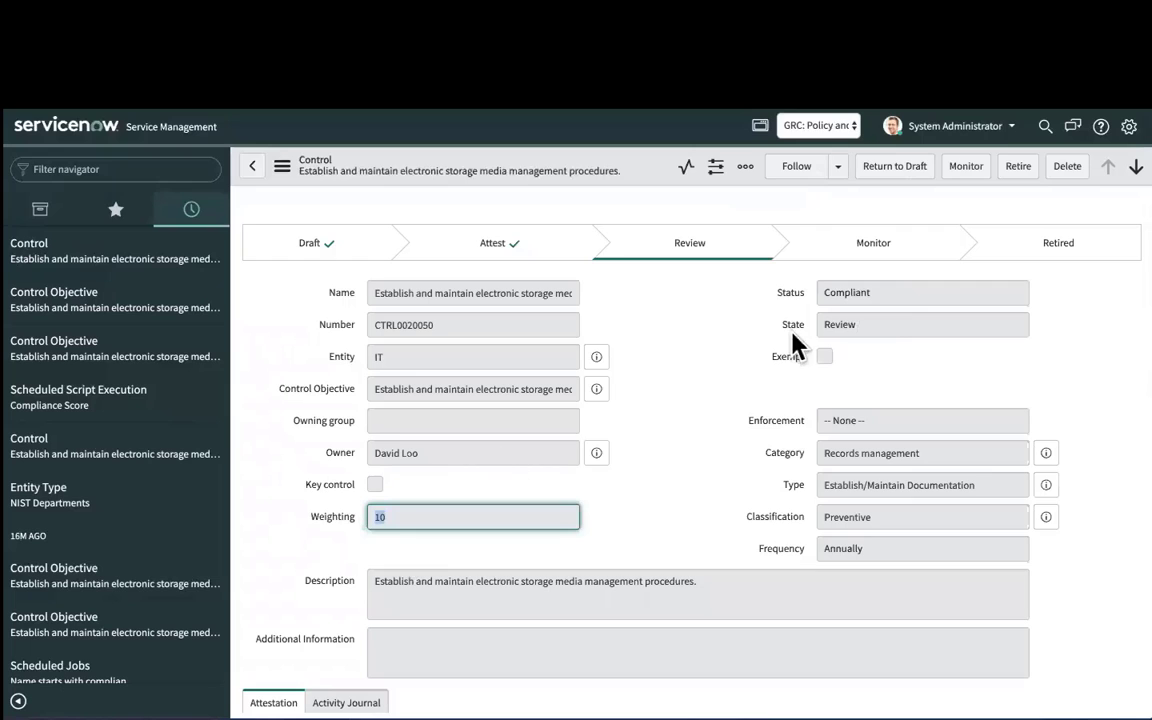
pyautogui.click(918, 168)
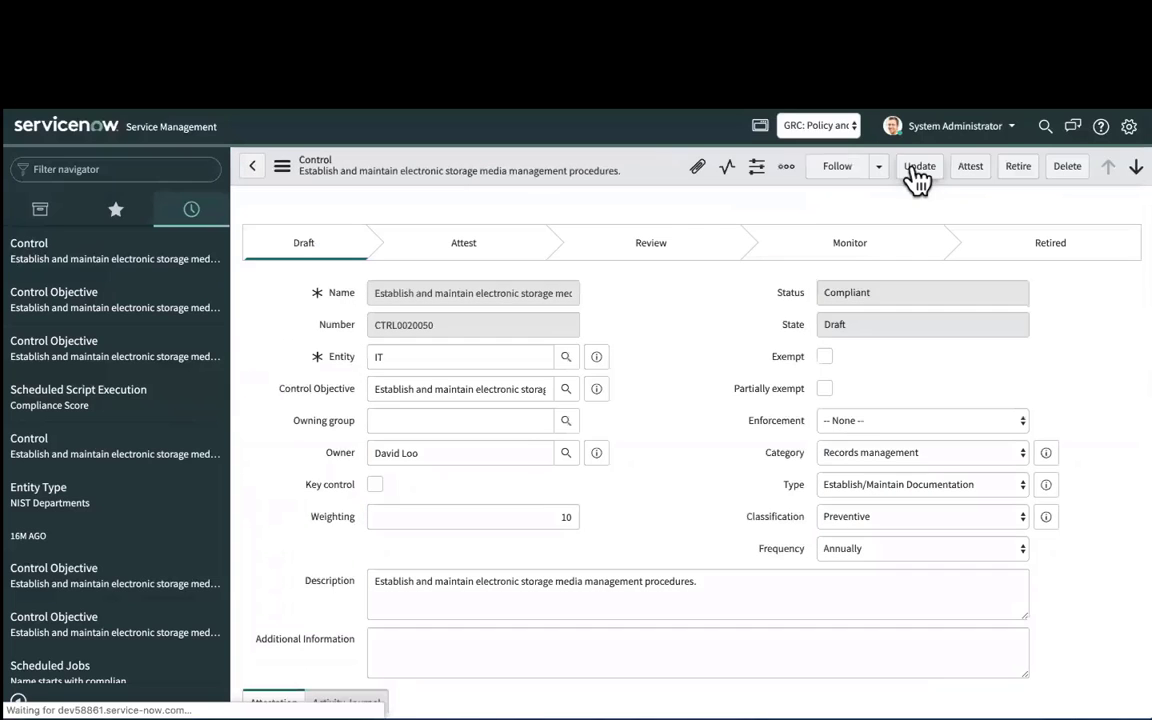
# Step: Set the IT control's weighting to 30, save the control and send it for attestation again
pyautogui.click(558, 517)
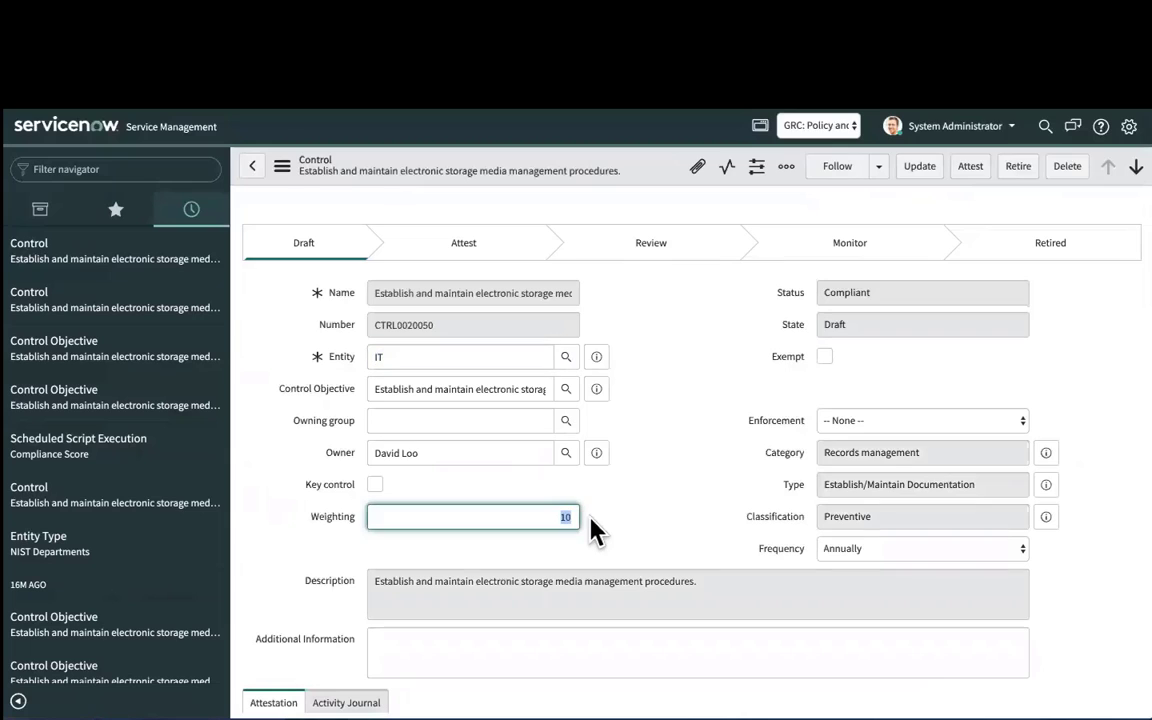
pyautogui.write('30')
pyautogui.rightClick(648, 176)
pyautogui.click(655, 181)
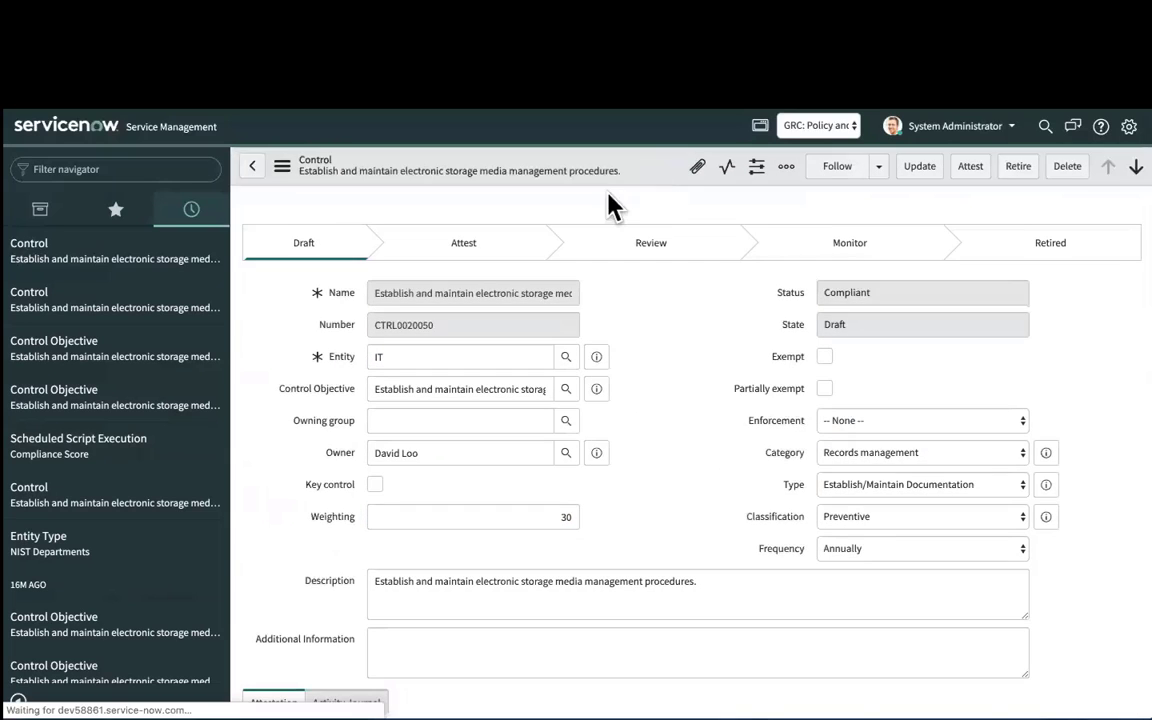
pyautogui.click(971, 167)
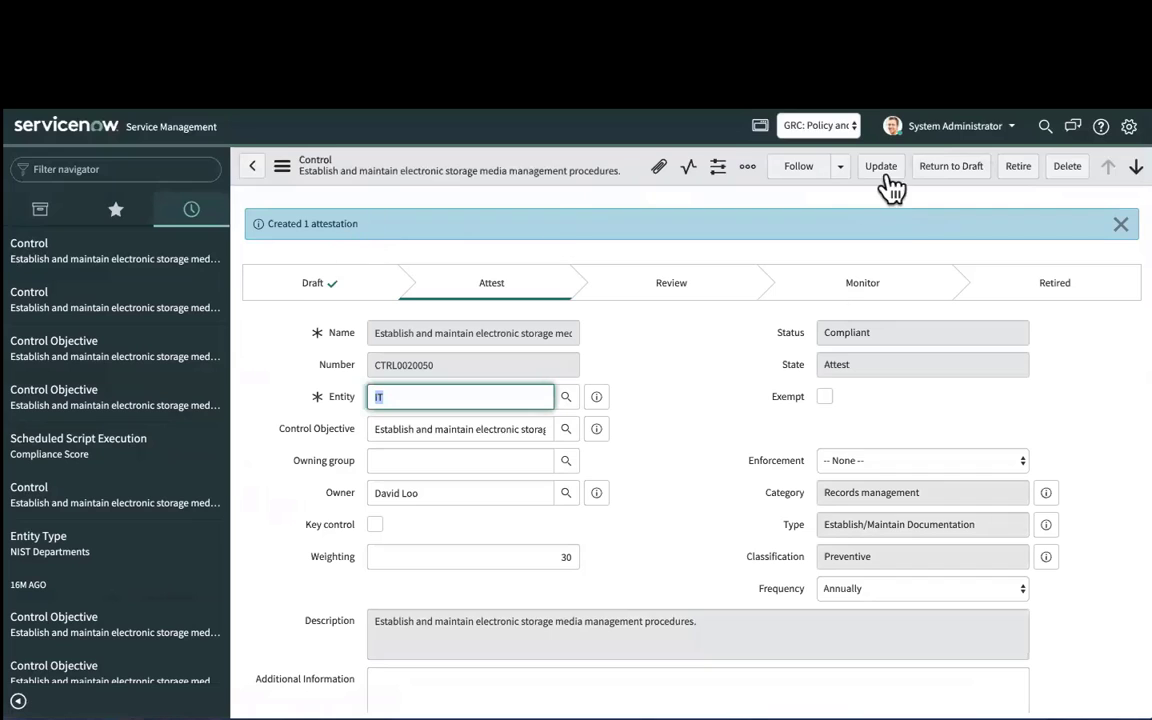
# Step: Impersonate the IT control's owner and start the attestation for the electronic storage media management control
pyautogui.click(1010, 127)
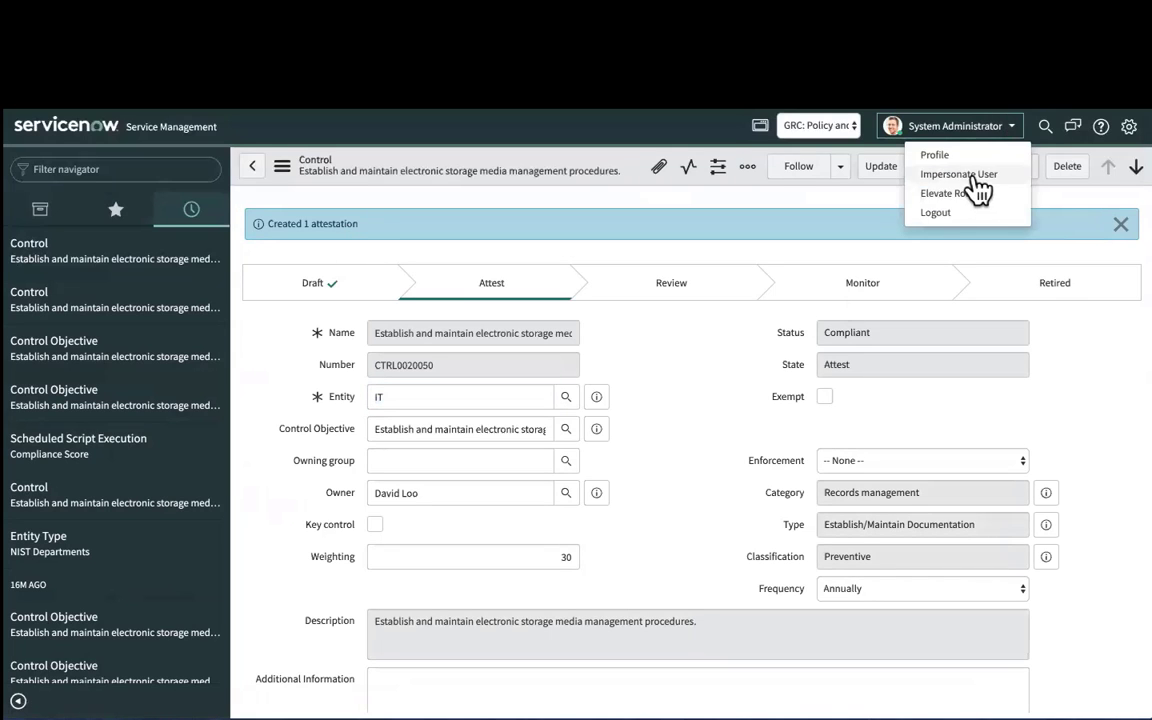
pyautogui.click(972, 174)
pyautogui.click(505, 340)
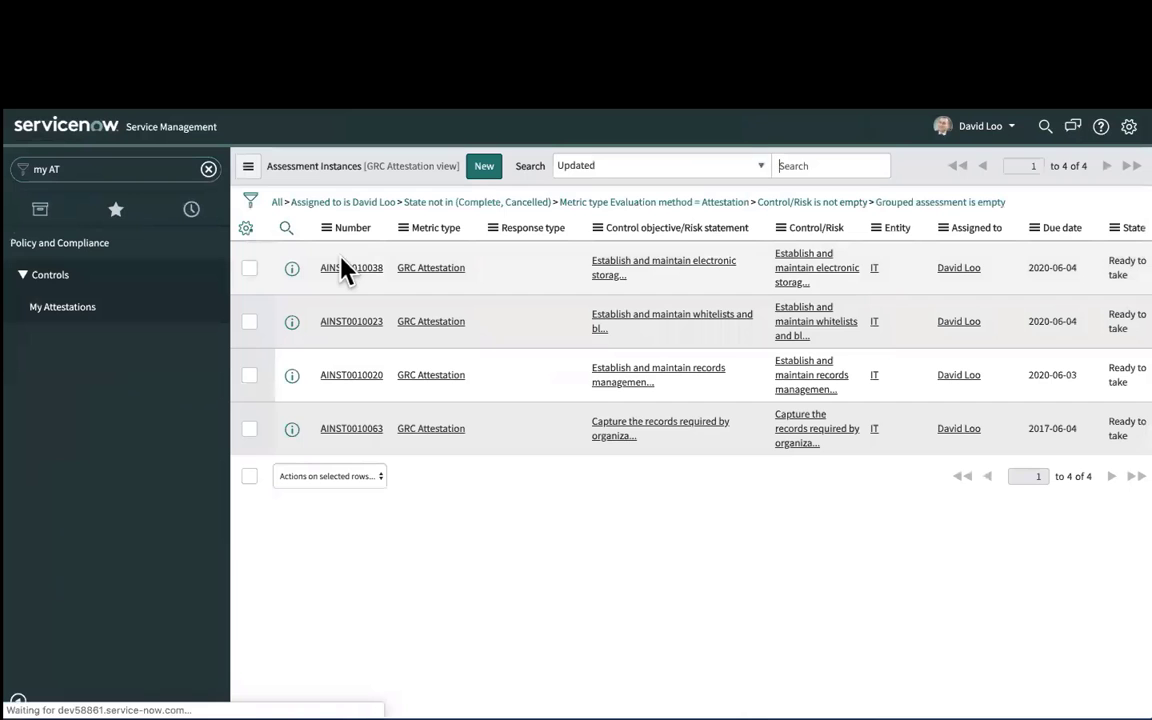
pyautogui.click(341, 268)
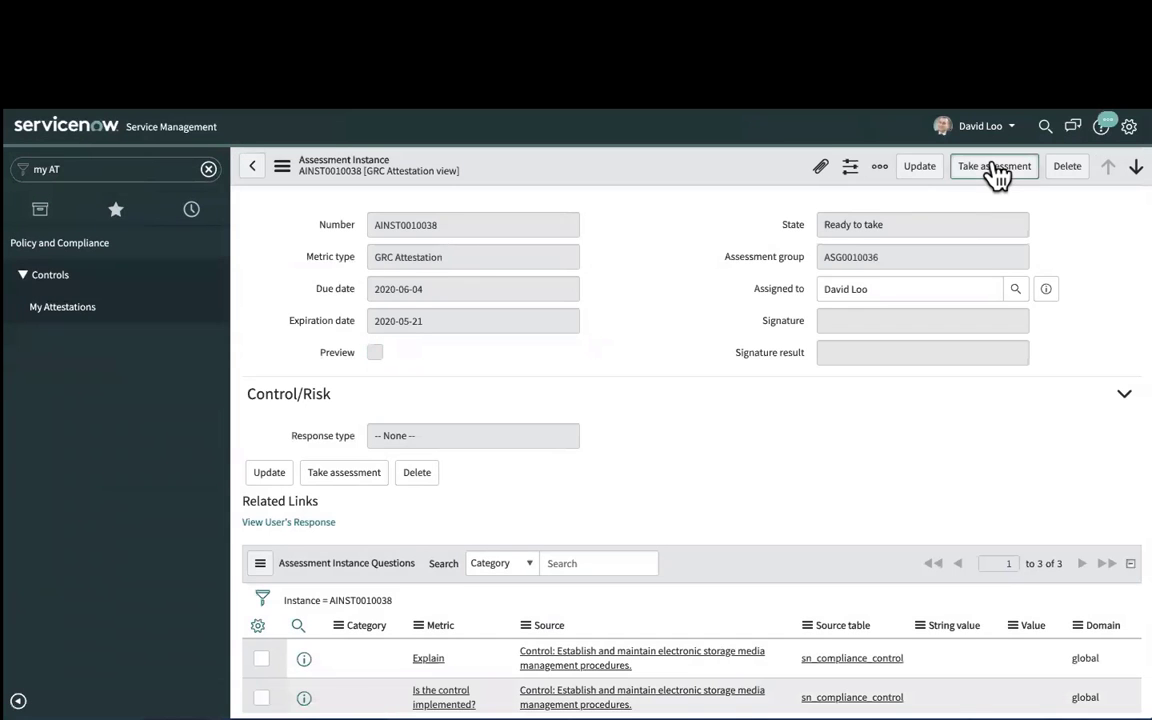
pyautogui.click(995, 170)
# Step: Answer Yes to whether the control is implemented and attach information-engineering-style.jpg as evidence
pyautogui.click(483, 324)
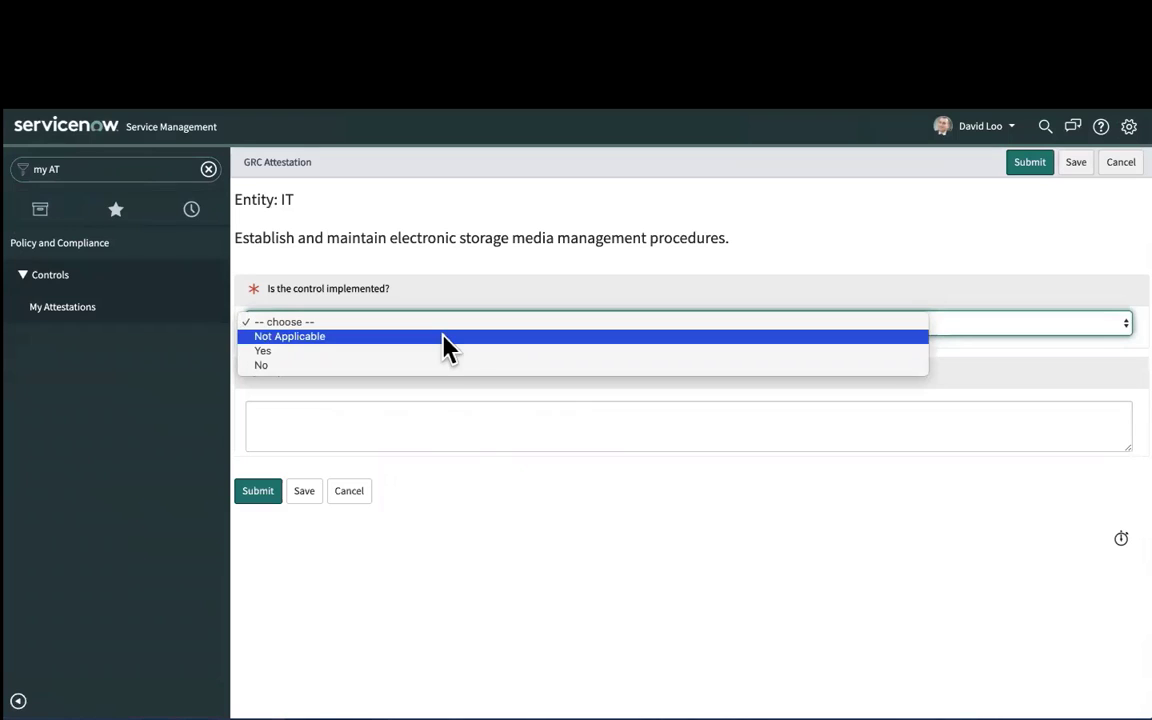
pyautogui.click(420, 351)
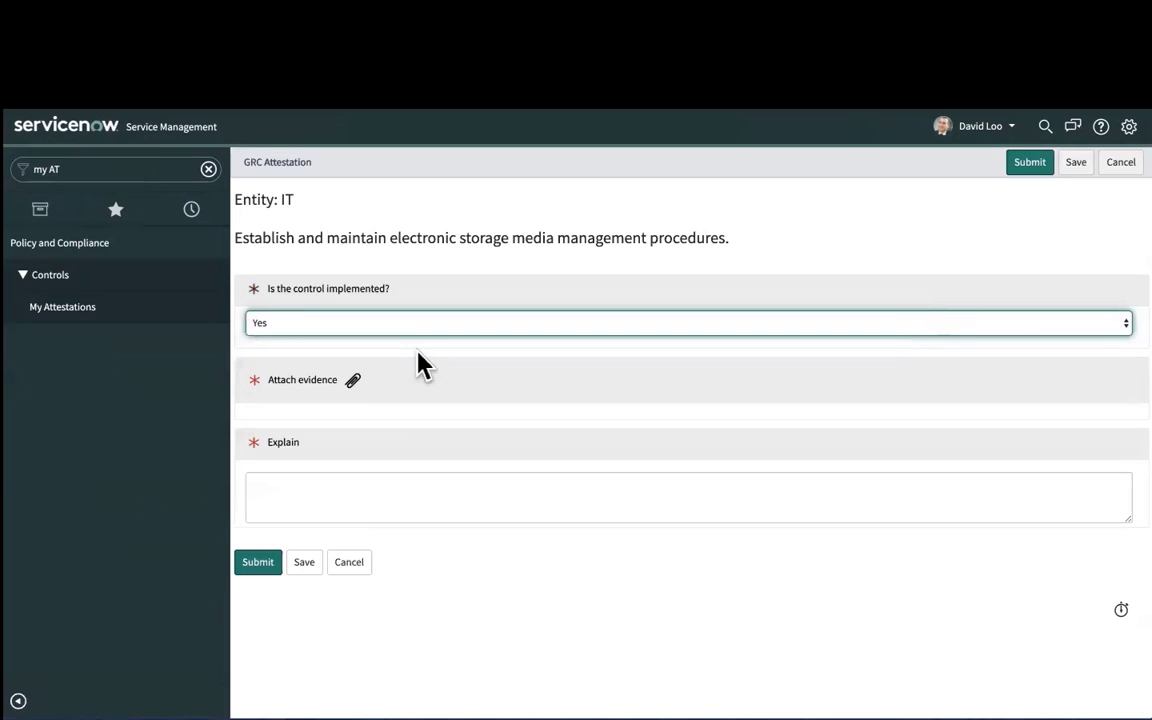
pyautogui.click(354, 382)
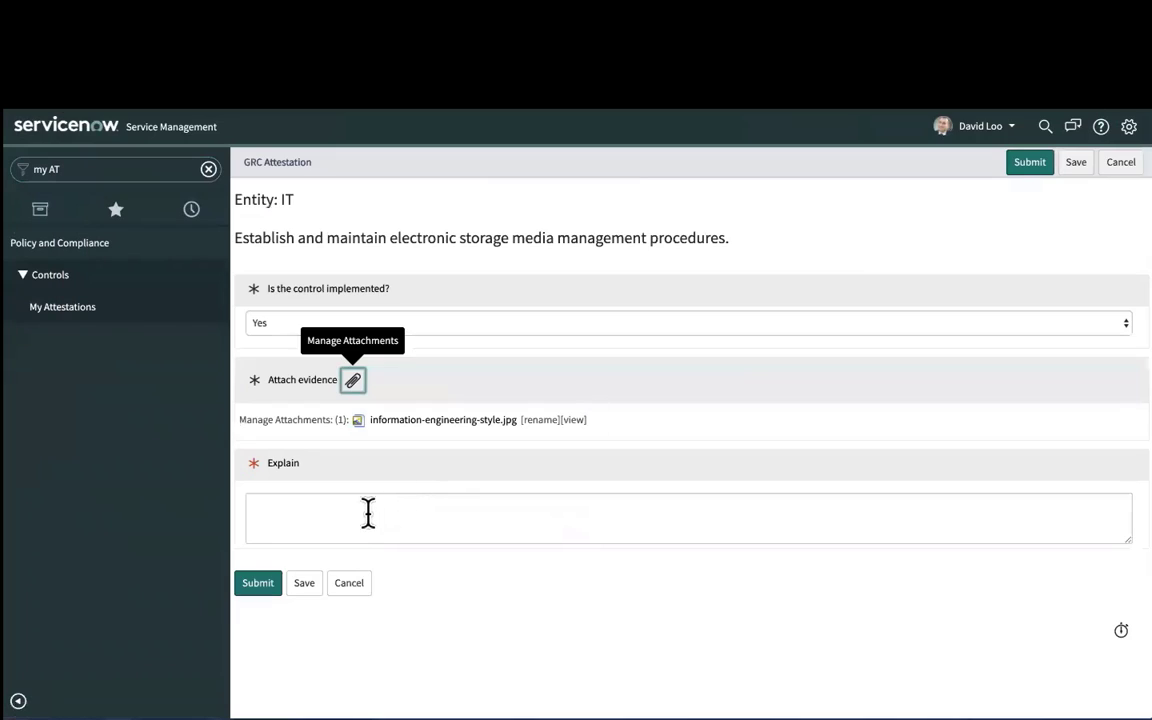
# Step: Enter the explanation "Implemented 2.20.2019" and submit the renewed IT attestation
pyautogui.click(368, 512)
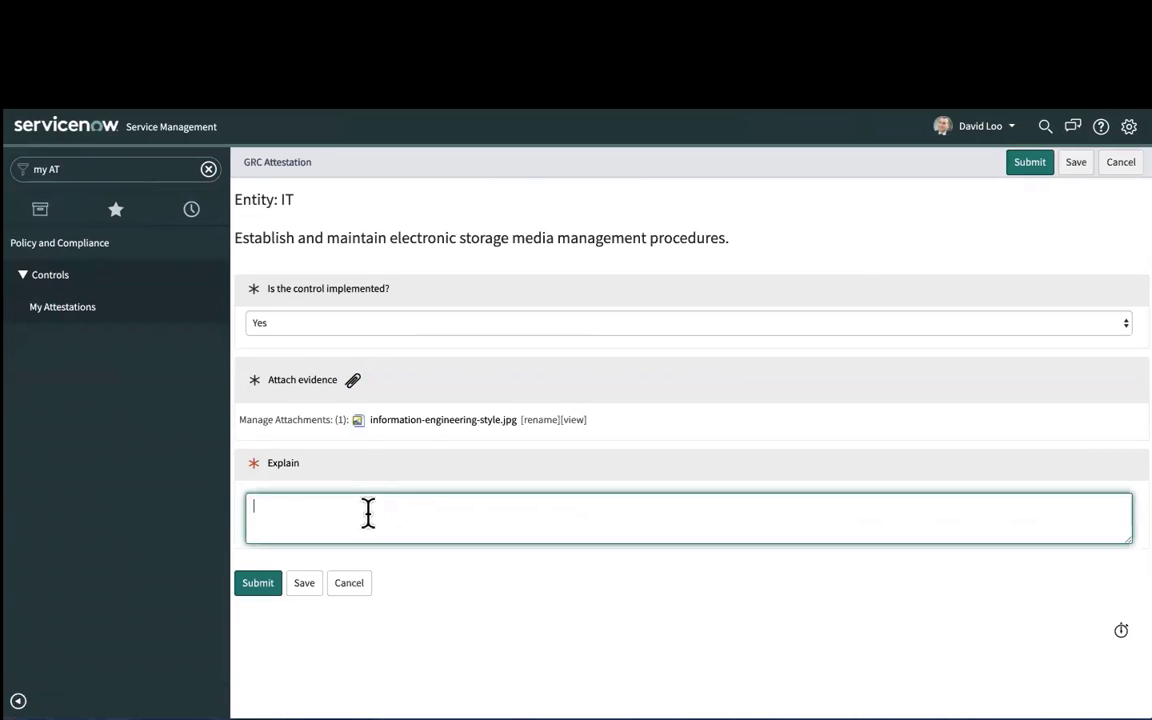
pyautogui.write('IP')
pyautogui.write('mplemented 2.20.2019')
pyautogui.click(1036, 167)
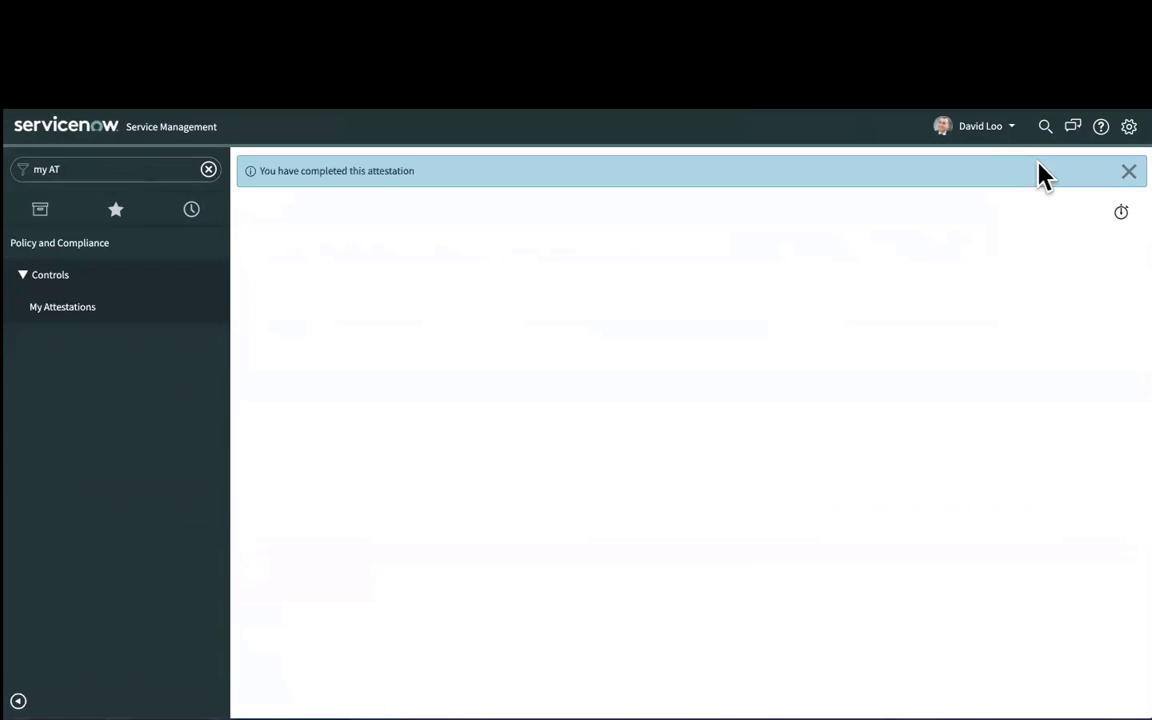
# Step: Switch back to the System Administrator and reopen the control objective to check its compliance score percentage
pyautogui.click(1000, 128)
pyautogui.click(944, 193)
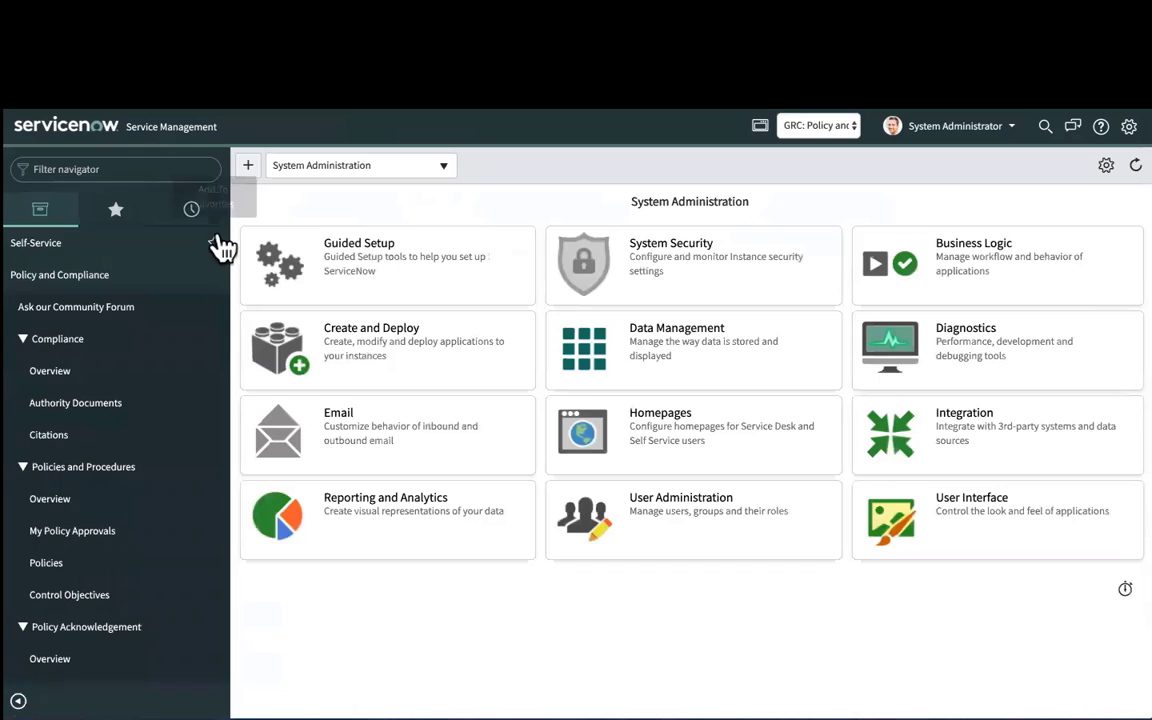
pyautogui.click(193, 212)
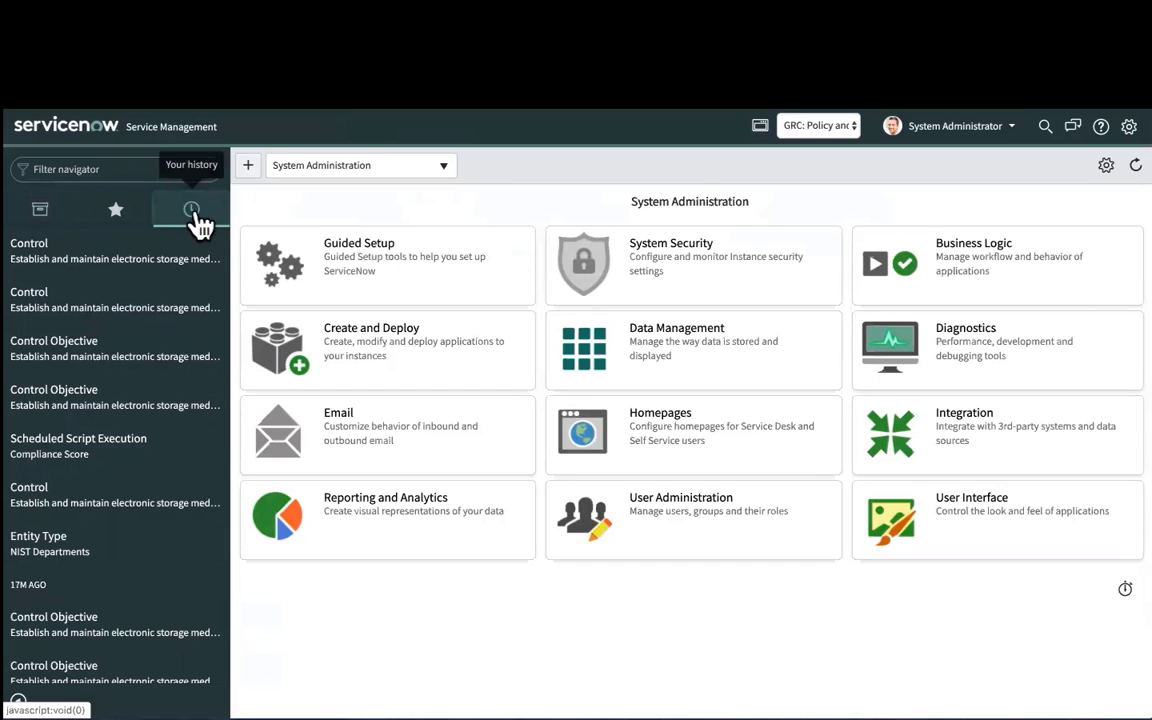
pyautogui.click(135, 369)
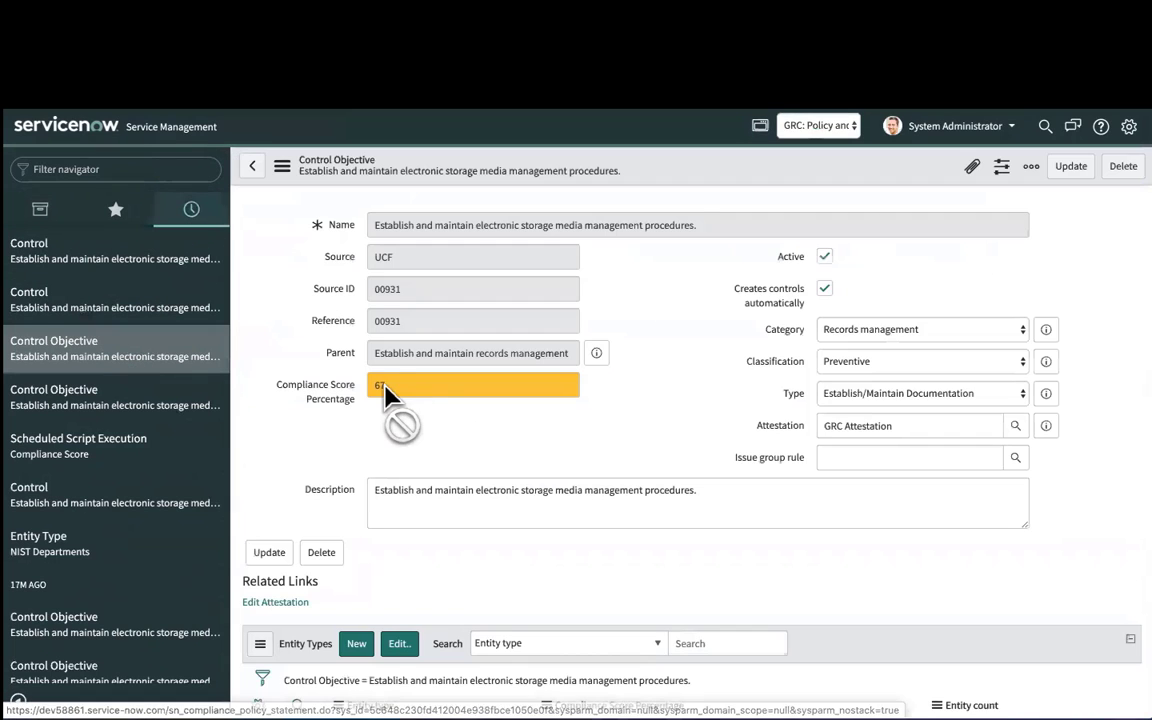
# Step: Execute the Compliance Score scheduled script immediately, then reopen and save the control objective
pyautogui.click(128, 458)
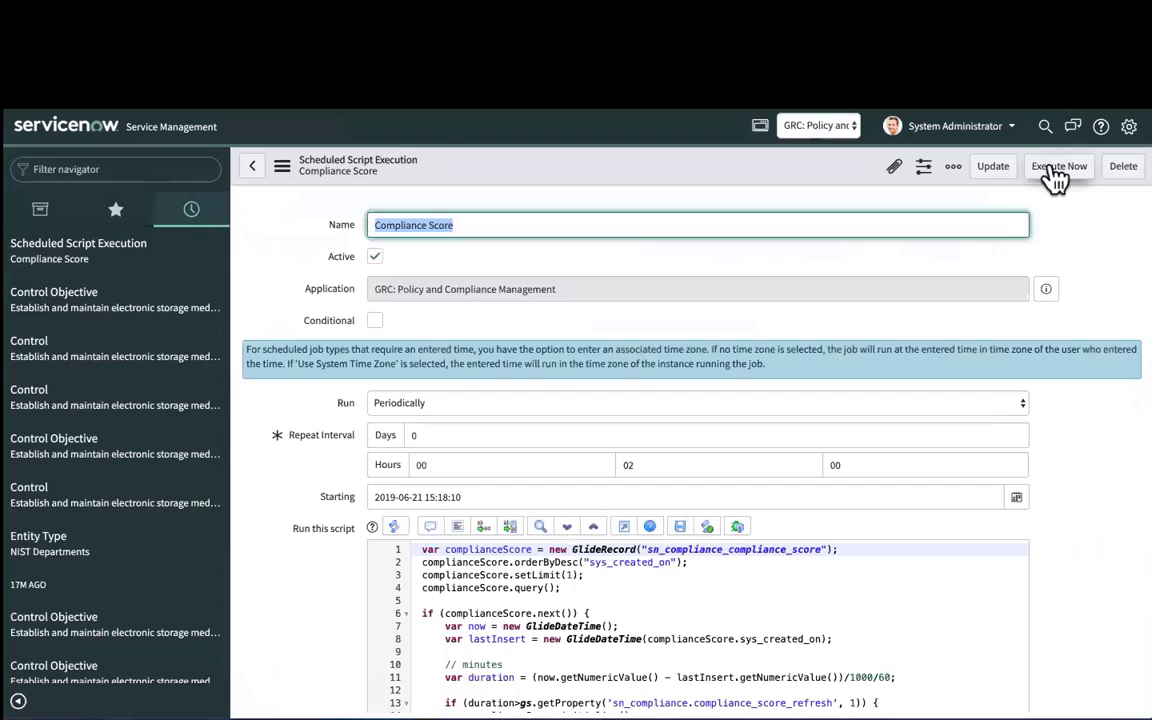
pyautogui.click(1055, 177)
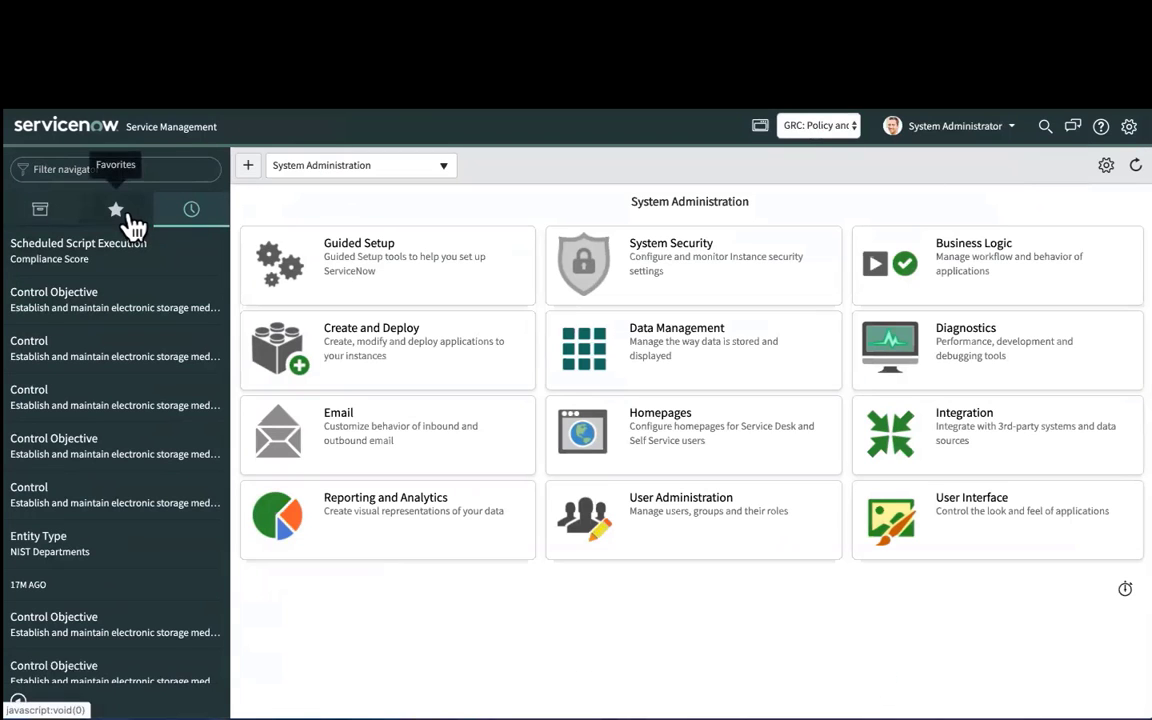
pyautogui.click(108, 293)
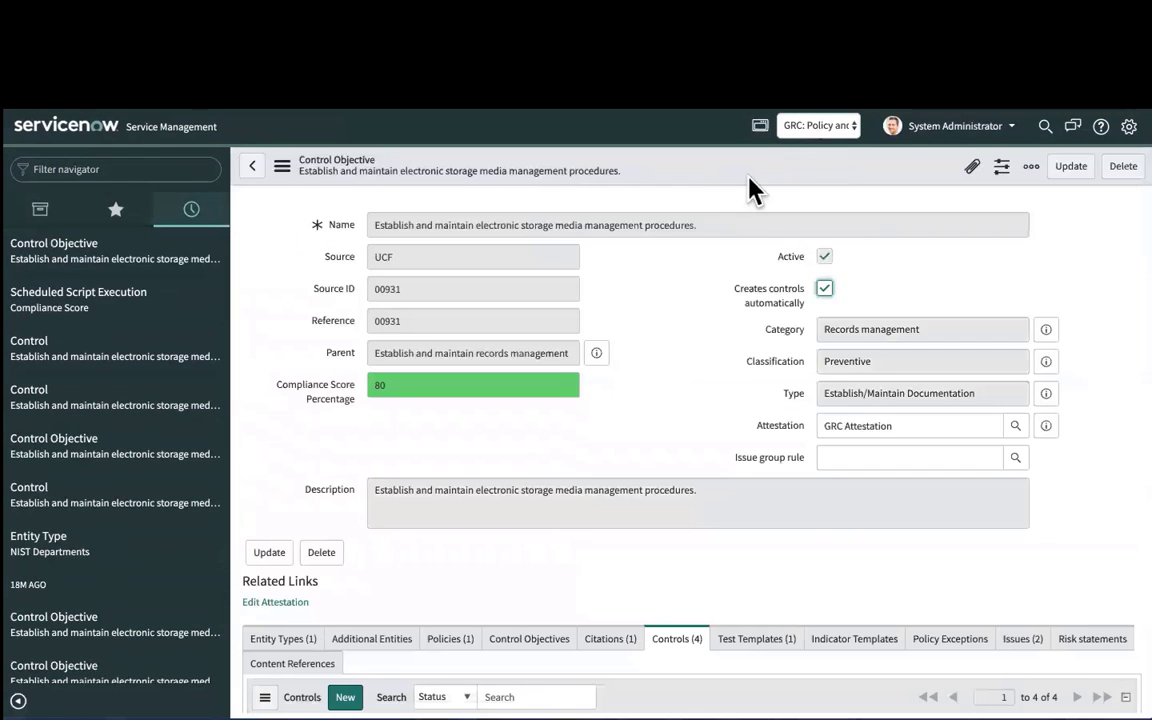
pyautogui.rightClick(750, 182)
pyautogui.click(760, 190)
# Step: Compare the recalculated compliance score percentage with the statuses and weightings of the control objective's four controls
pyautogui.scroll(-1, 684, 368)
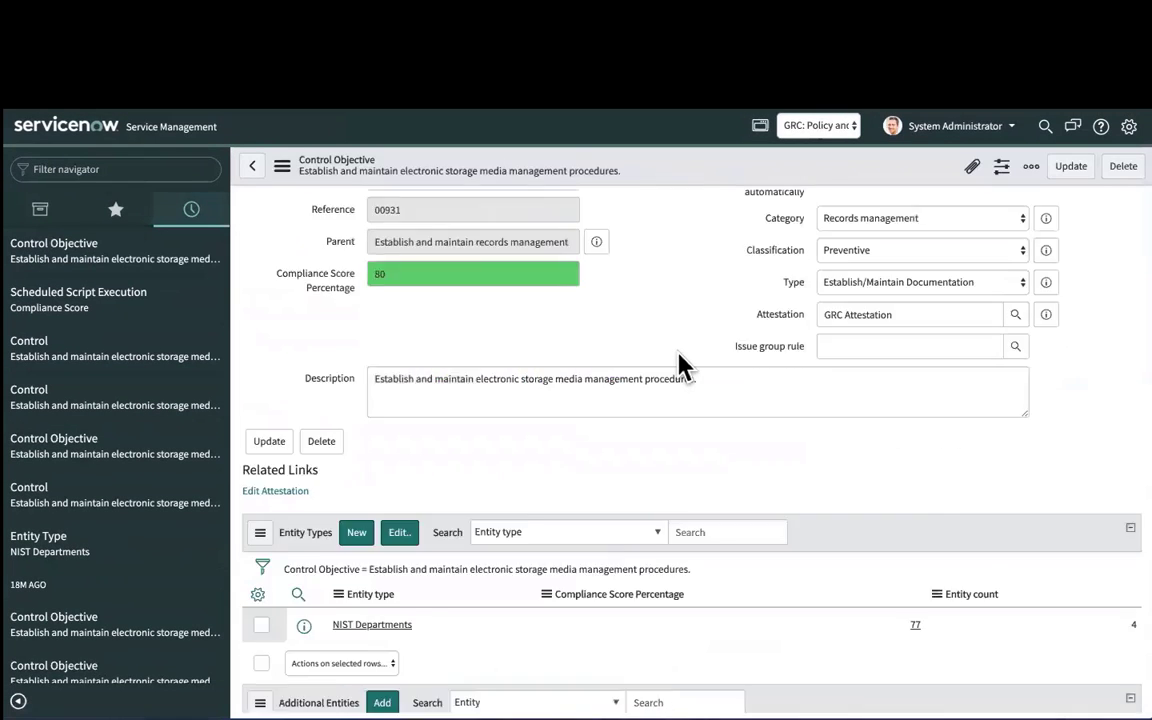
pyautogui.scroll(-1, 678, 352)
pyautogui.scroll(-3, 678, 352)
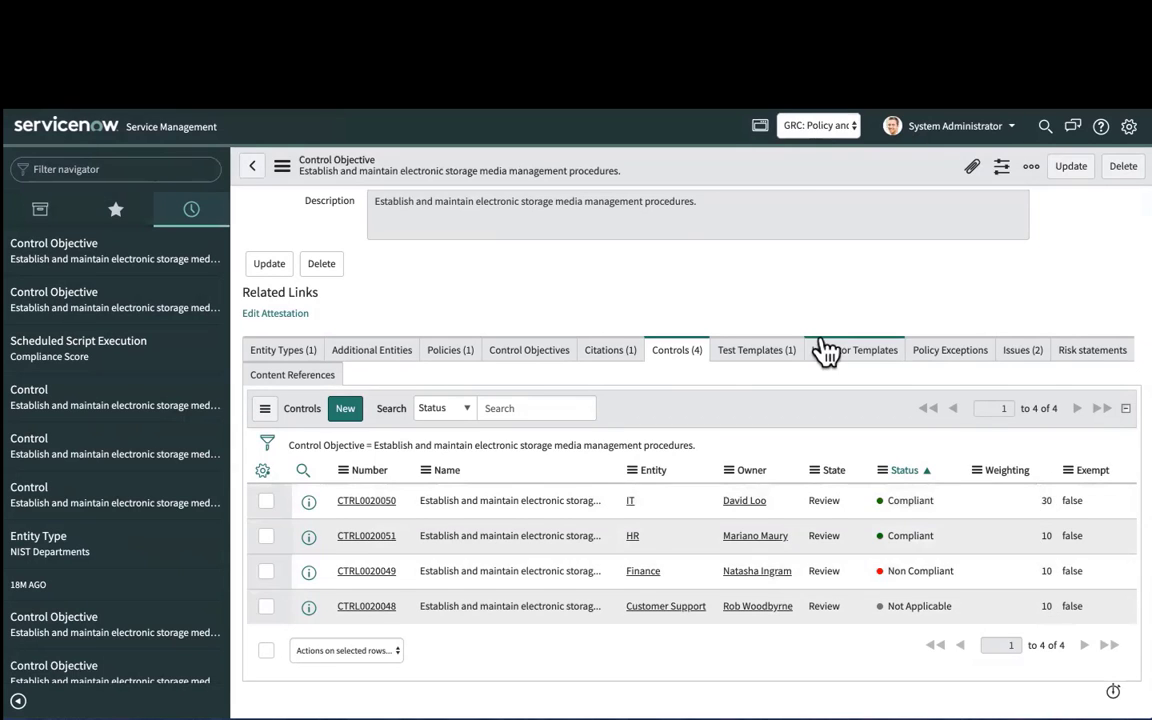
pyautogui.scroll(3, 815, 300)
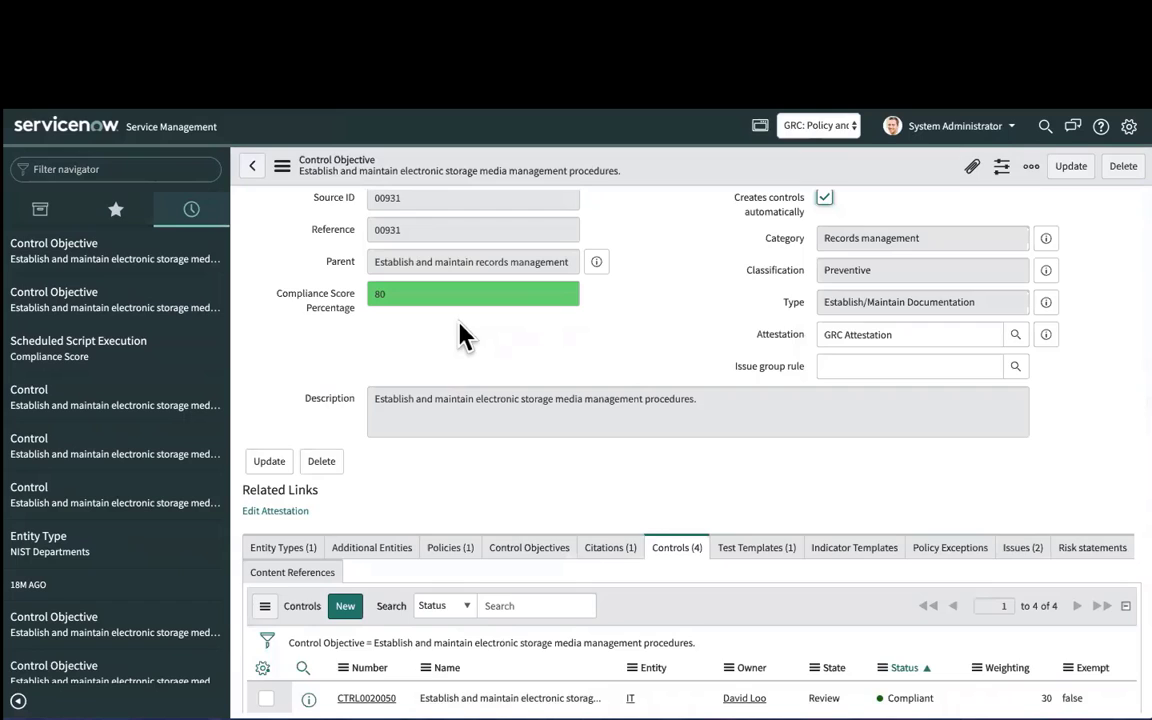
pyautogui.click(40, 209)
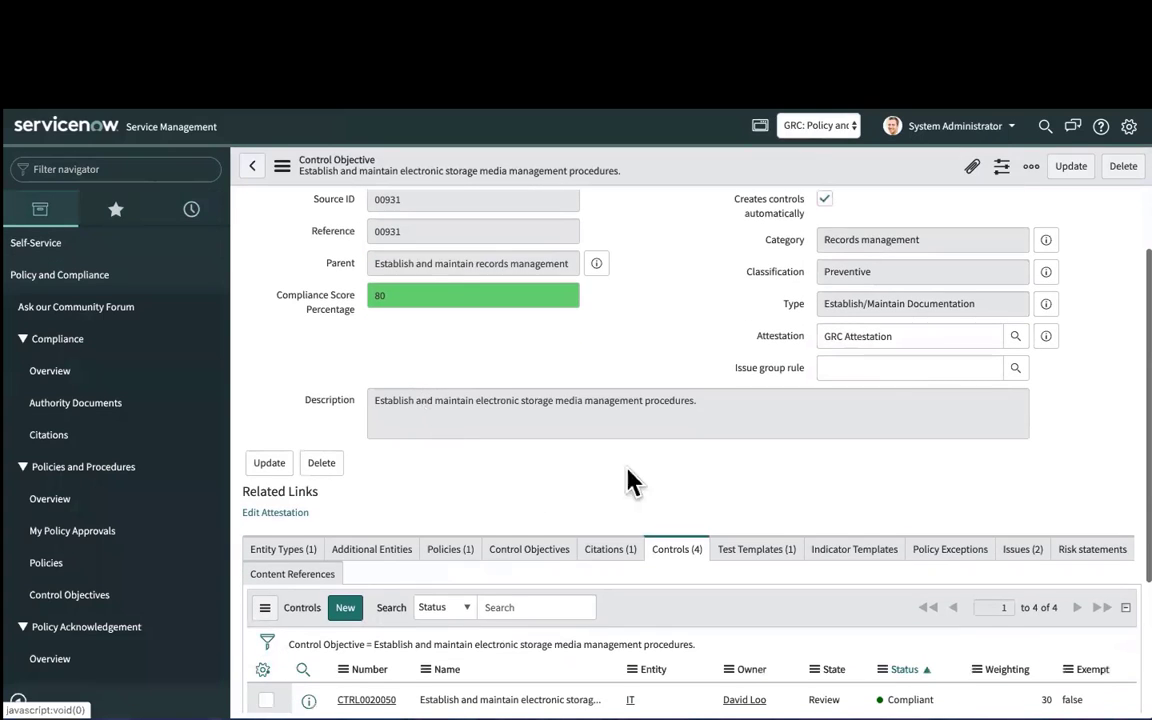
pyautogui.scroll(-1, 638, 500)
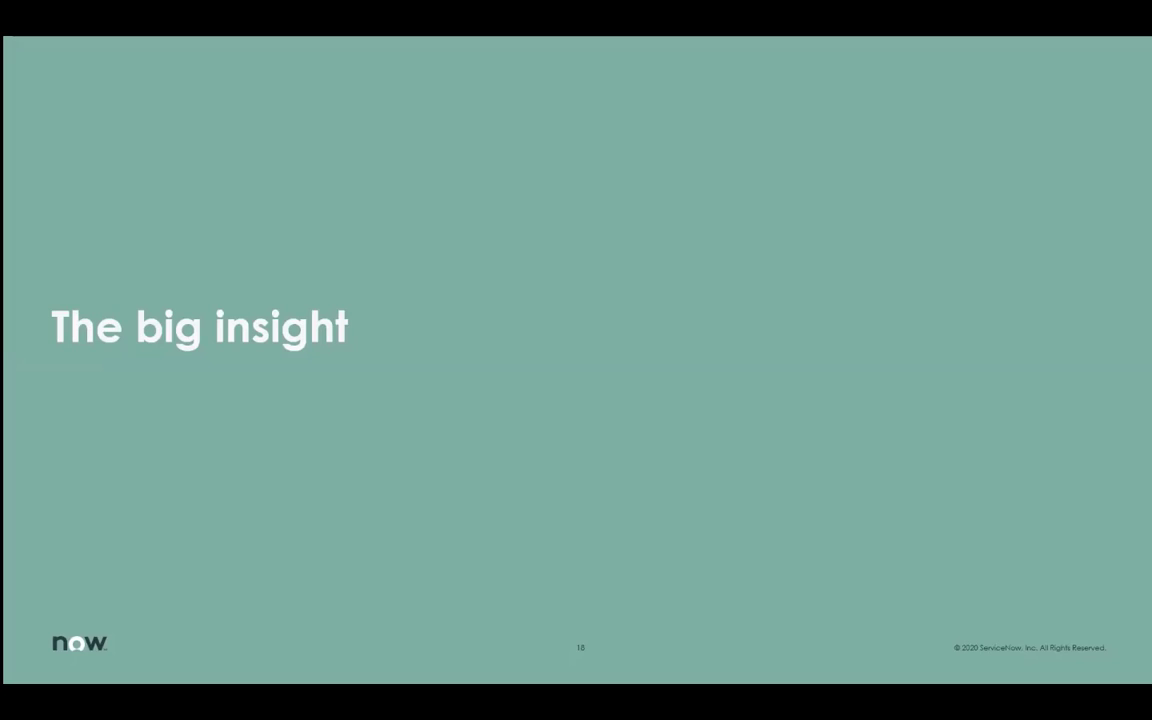